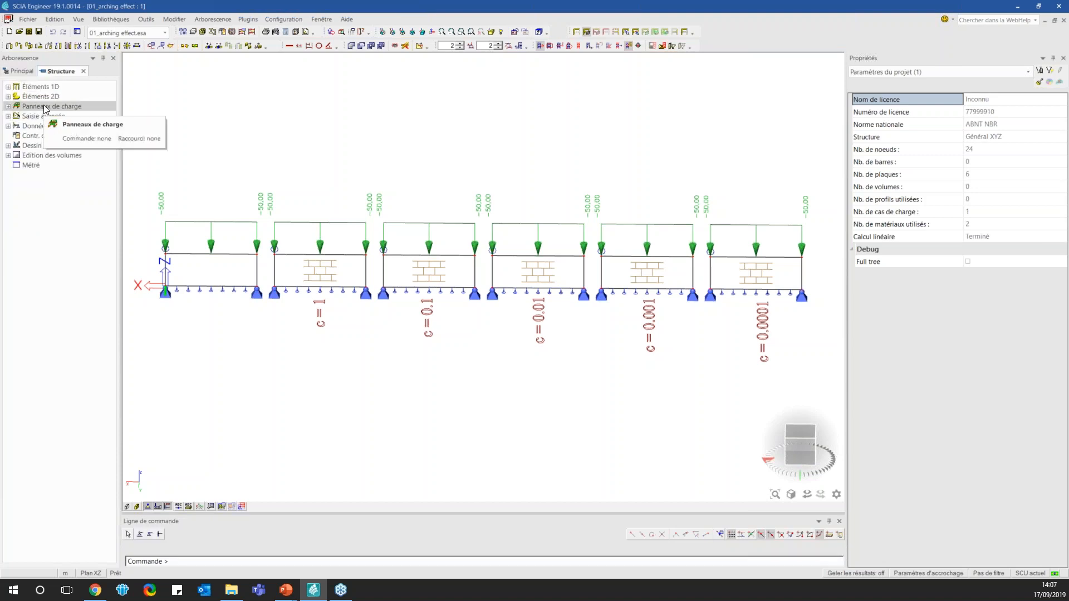
# Draw a new masonry wall, 300 mm thick and 3.600 m high, in front of the row of existing walls
pyautogui.doubleClick(40, 96)
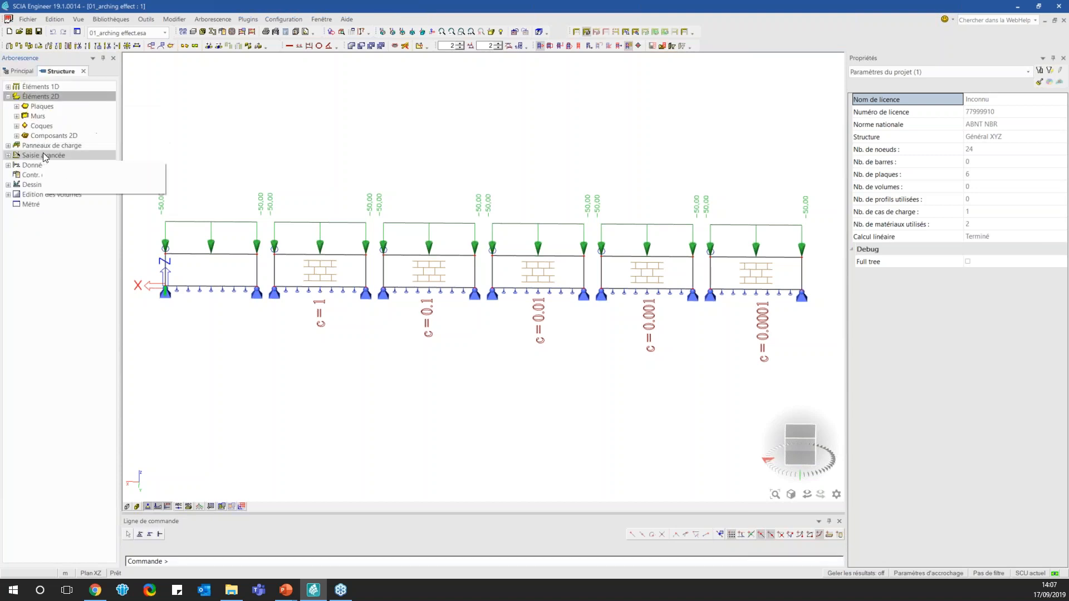
pyautogui.doubleClick(37, 116)
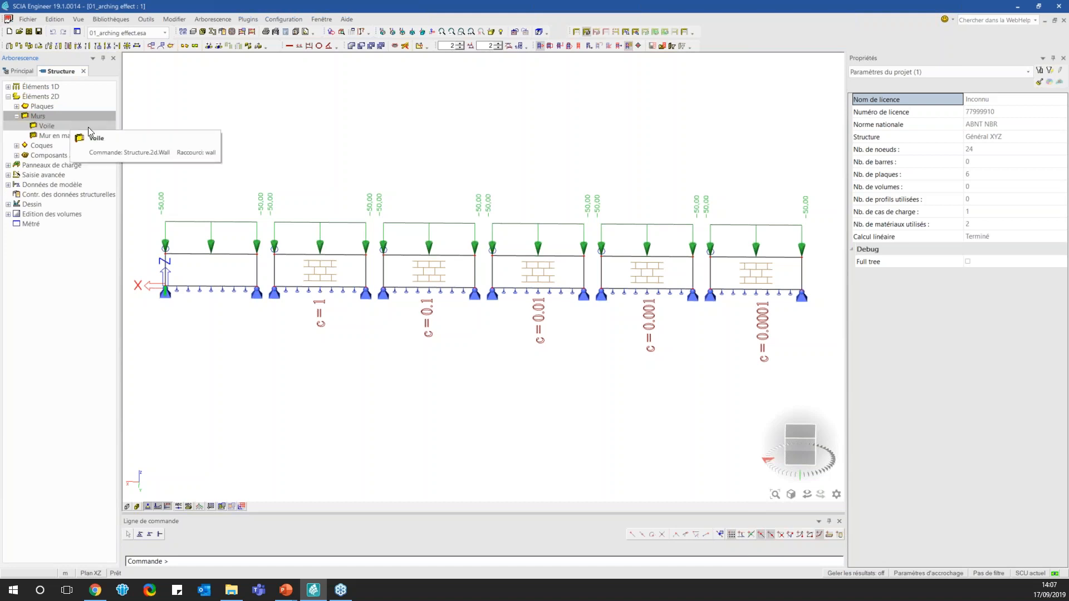
pyautogui.moveTo(796, 456); pyautogui.dragTo(817, 458)
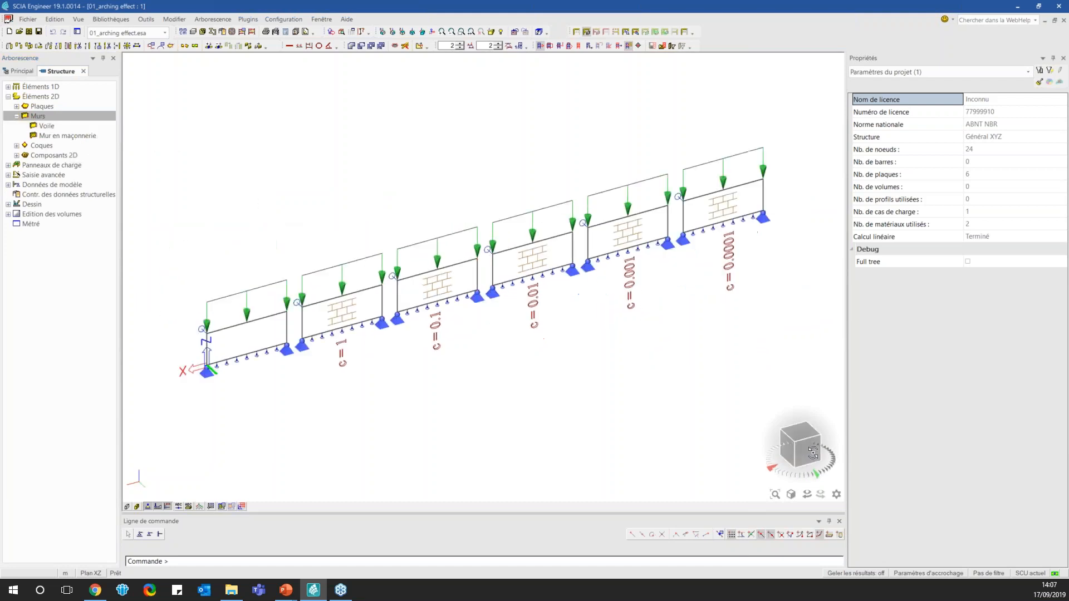
pyautogui.doubleClick(75, 138)
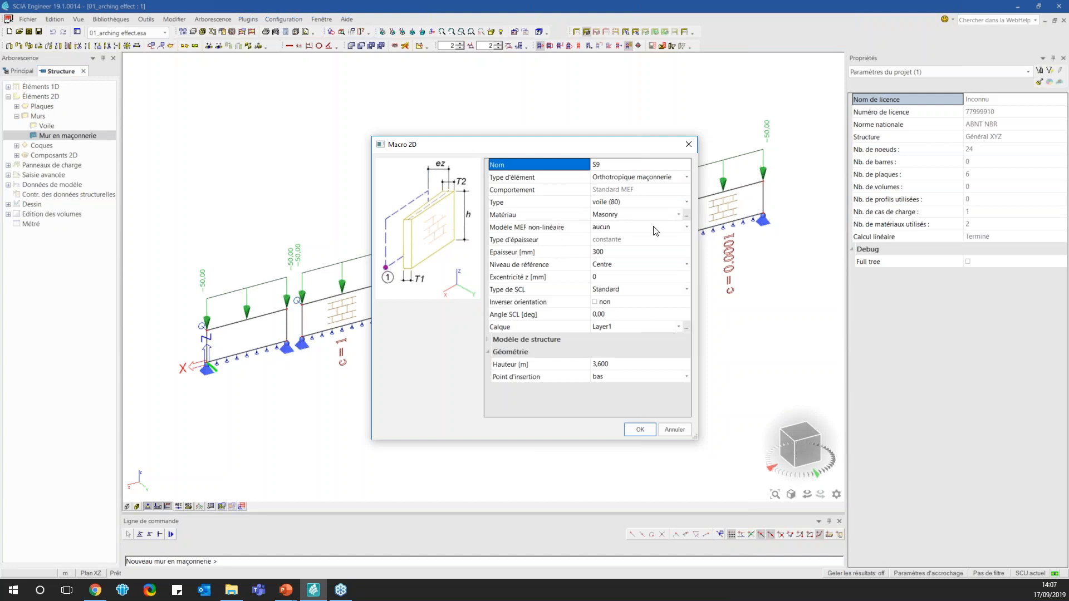
pyautogui.click(638, 433)
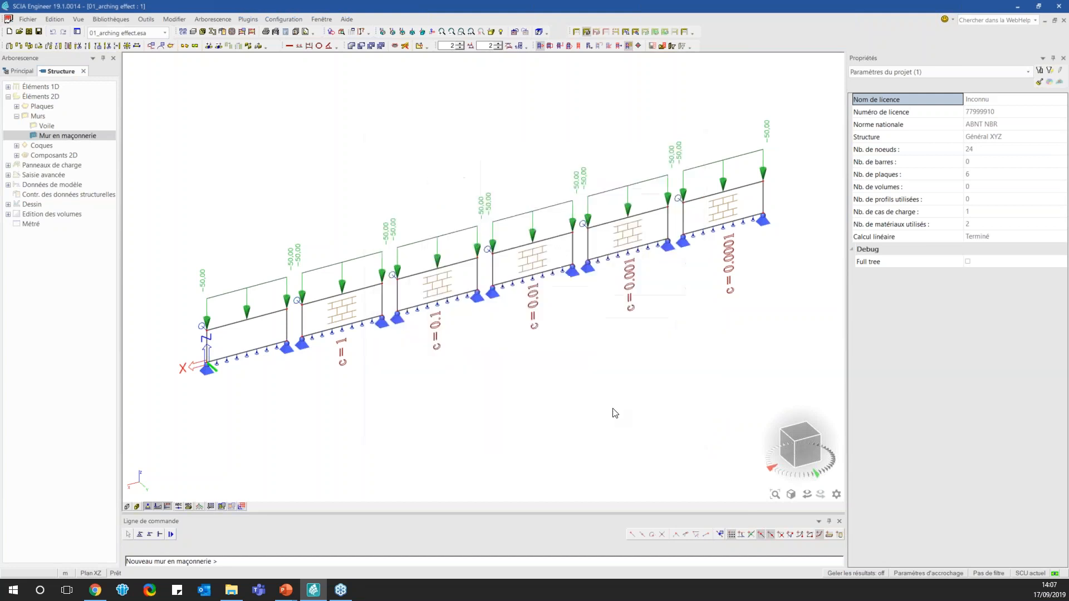
pyautogui.click(492, 413)
pyautogui.click(603, 384)
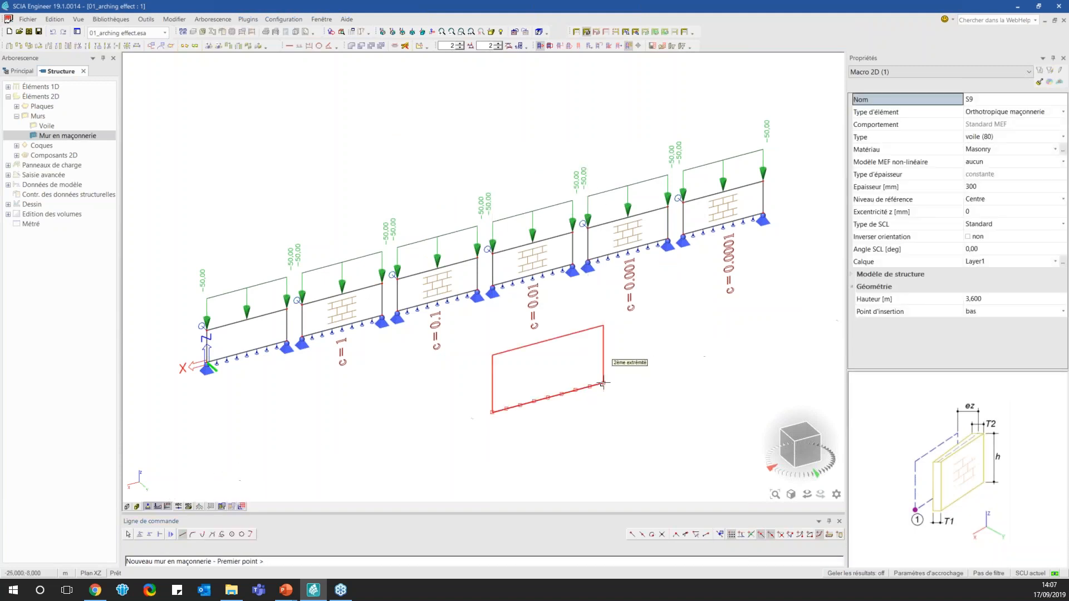
pyautogui.press('Escape')
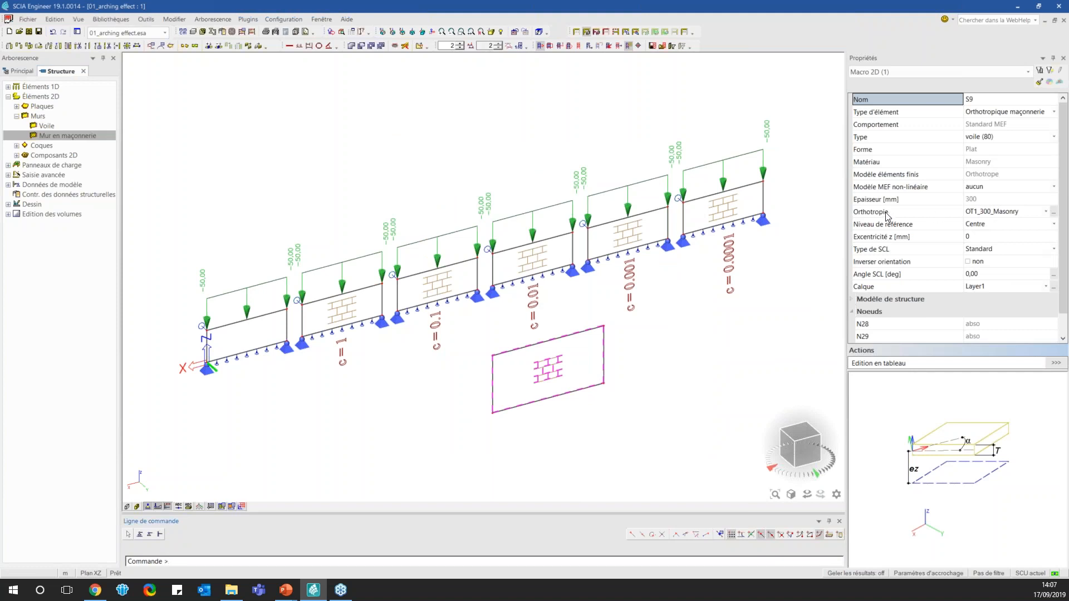
# Open the new wall's orthotropy definition OT1_300_Masonry and examine its stiffness values, in particular d33
pyautogui.click(1055, 214)
pyautogui.click(1055, 214)
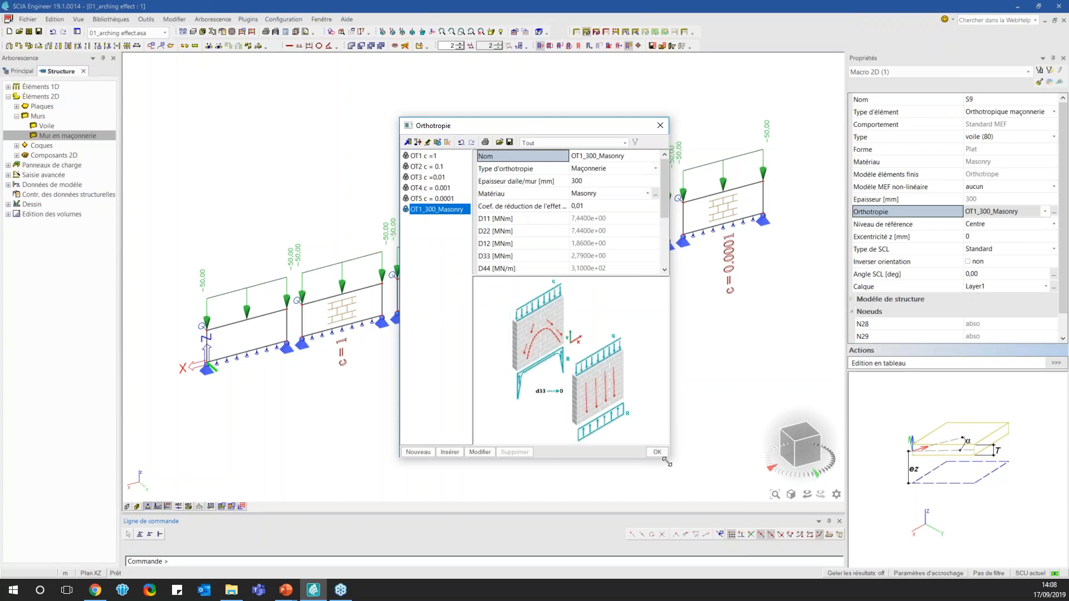
pyautogui.moveTo(668, 460); pyautogui.dragTo(684, 511)
pyautogui.moveTo(582, 275); pyautogui.dragTo(581, 362)
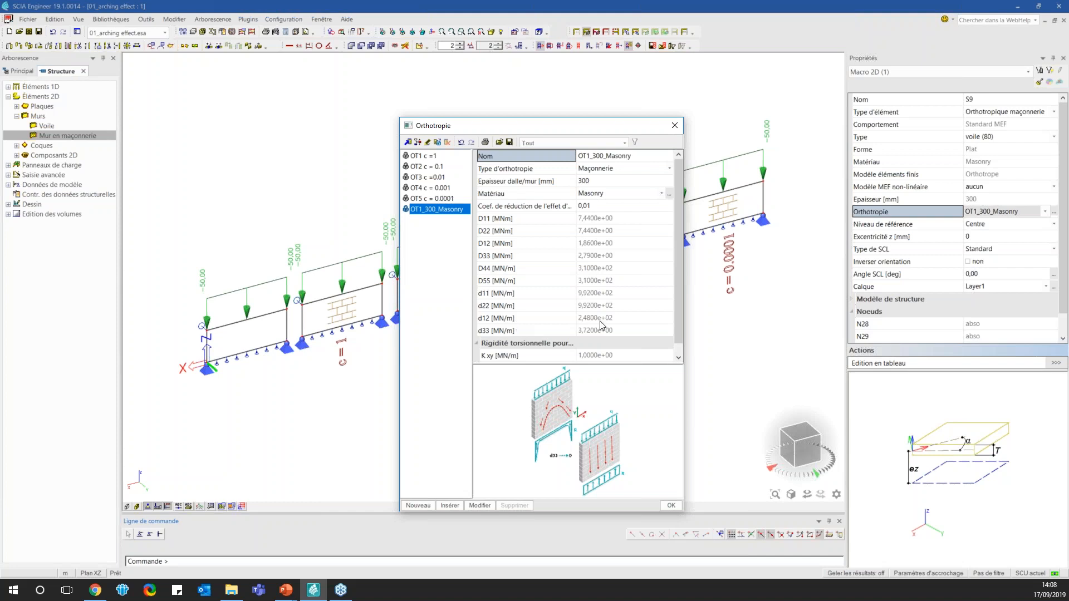
pyautogui.click(523, 331)
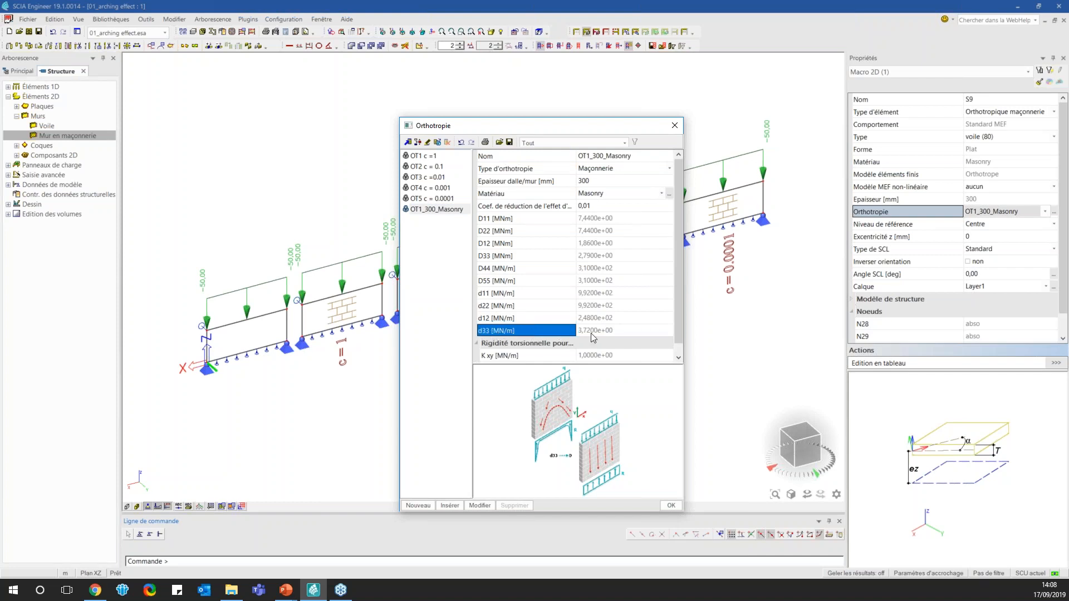
# Set the arching effect reduction coefficient of OT1_300_Masonry to 1 and close the orthotropy definitions
pyautogui.click(609, 206)
pyautogui.write('1')
pyautogui.press('Return')
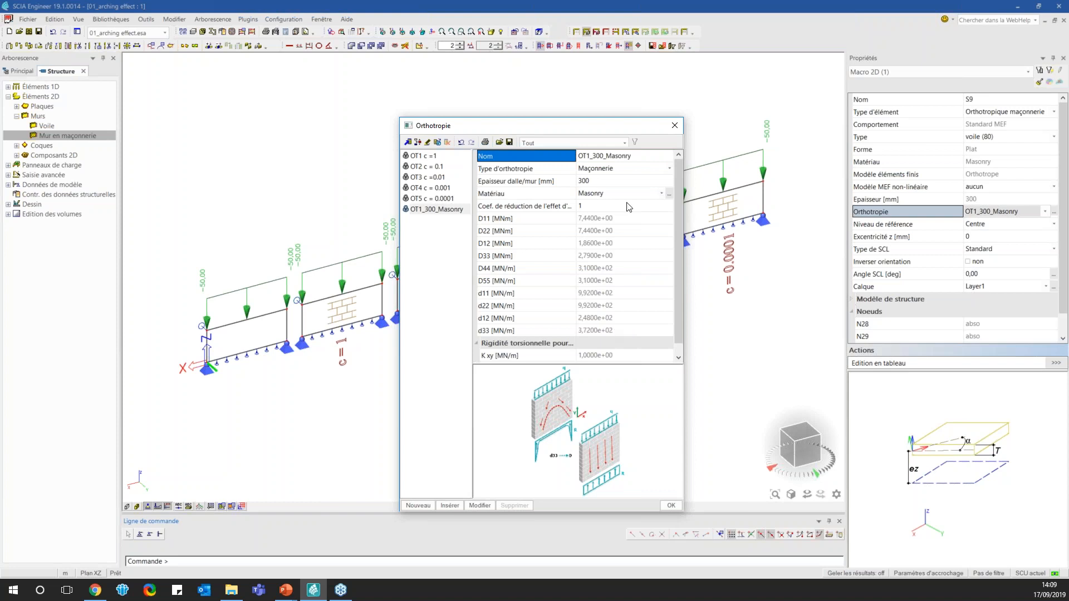
pyautogui.click(674, 126)
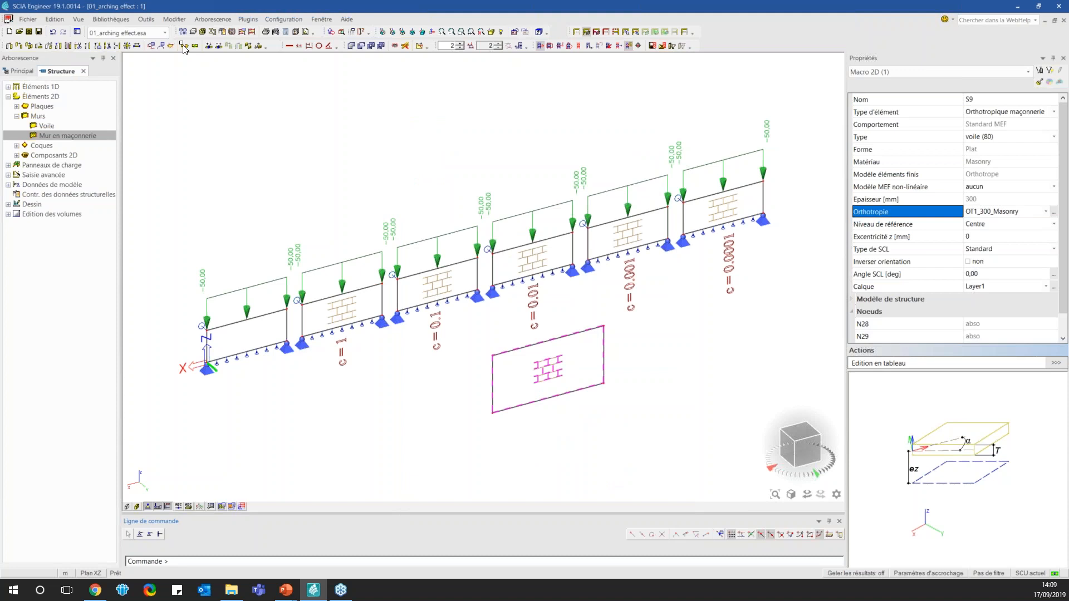
# Switch to the 01_arching effect_R project and display the R_z support reactions for load case LC1 - Self weight
pyautogui.click(159, 35)
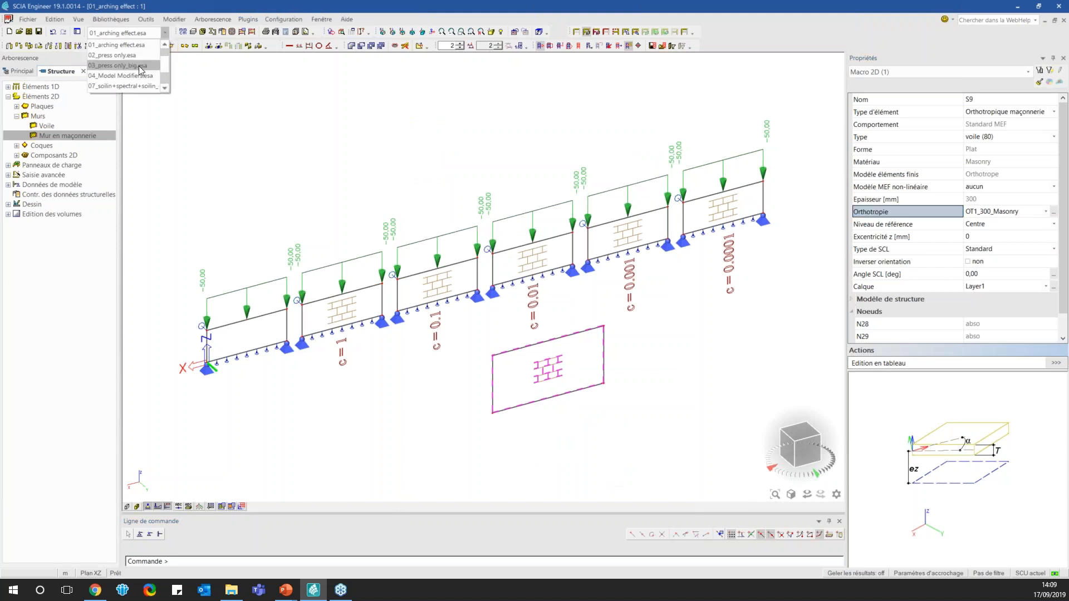
pyautogui.click(119, 65)
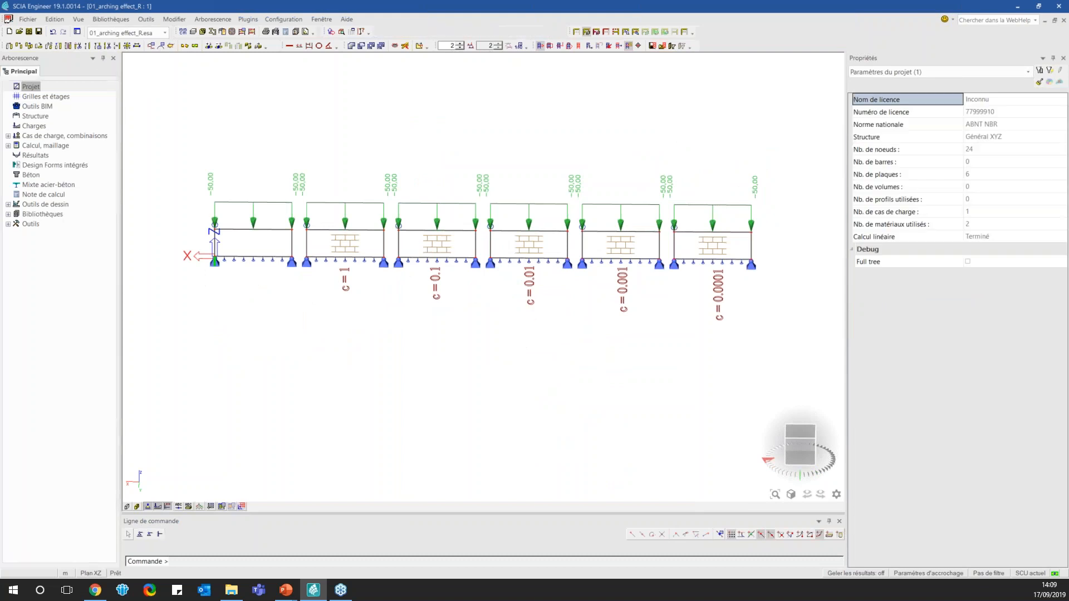
pyautogui.click(28, 157)
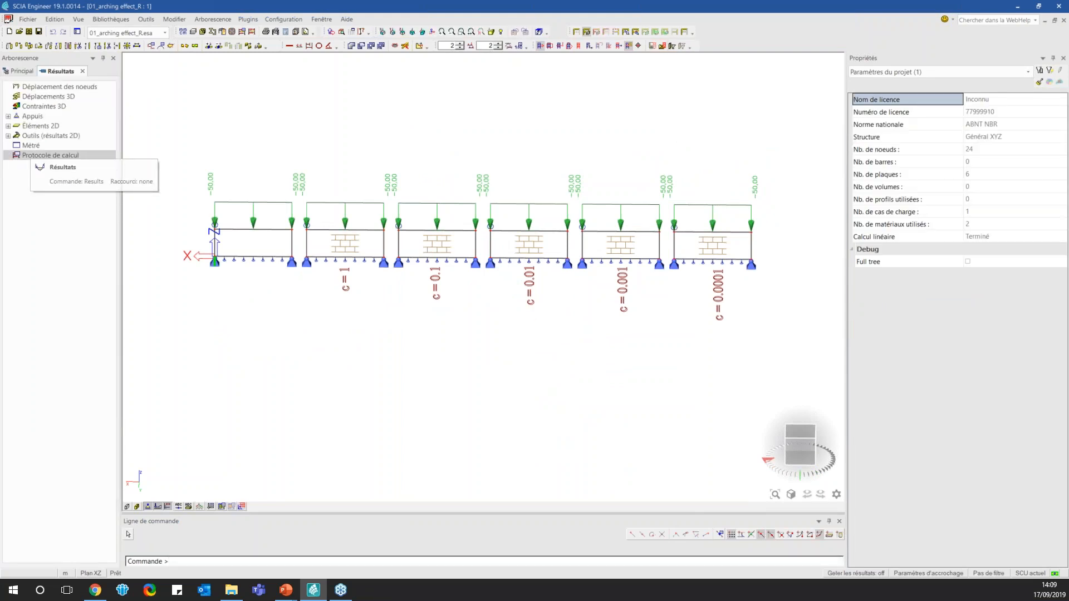
pyautogui.click(45, 119)
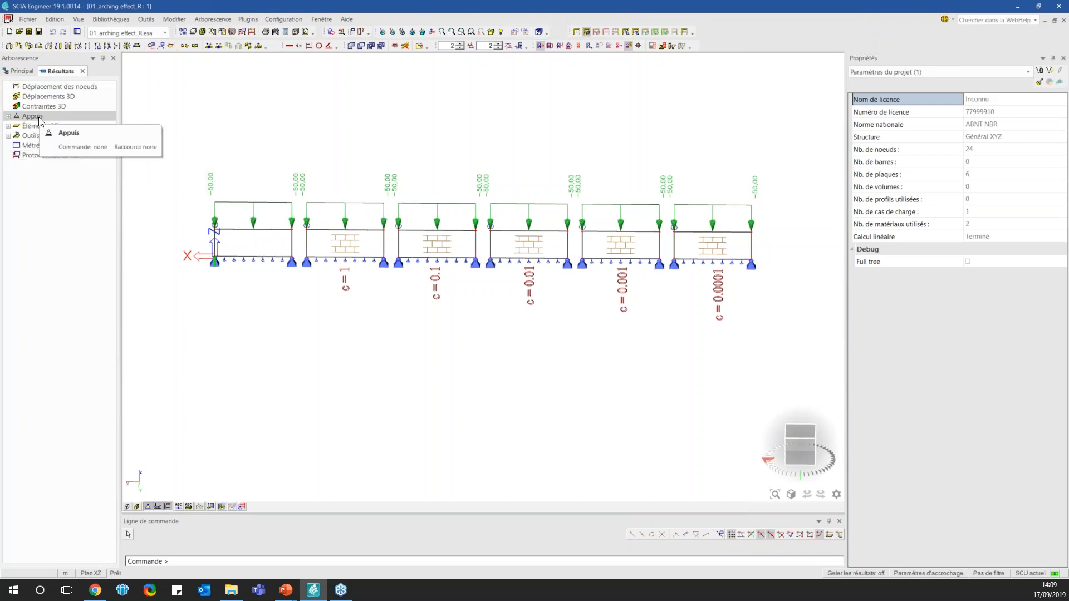
pyautogui.click(79, 127)
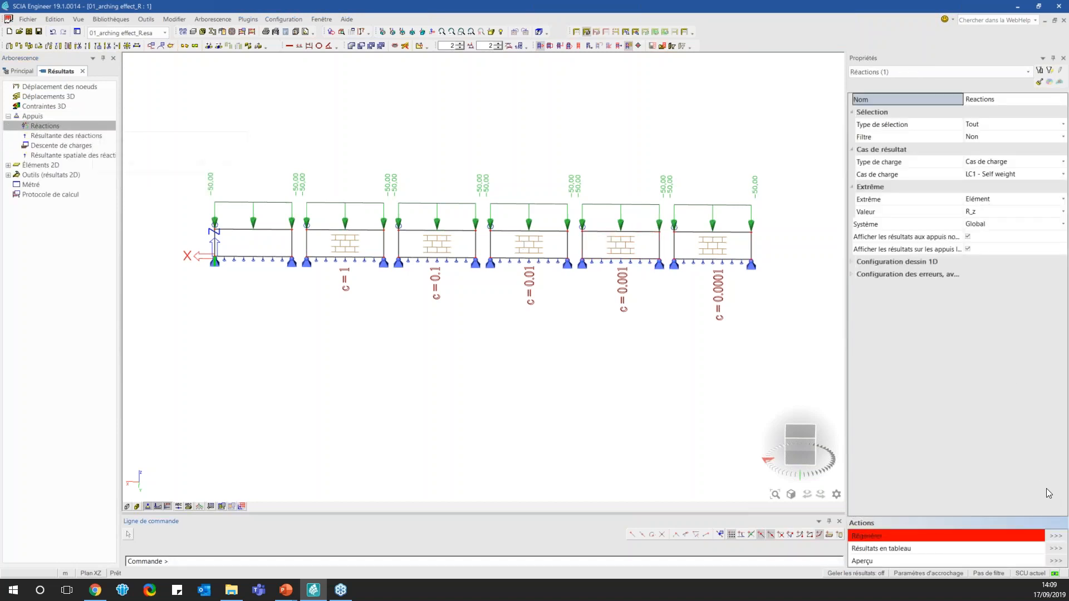
pyautogui.click(1053, 537)
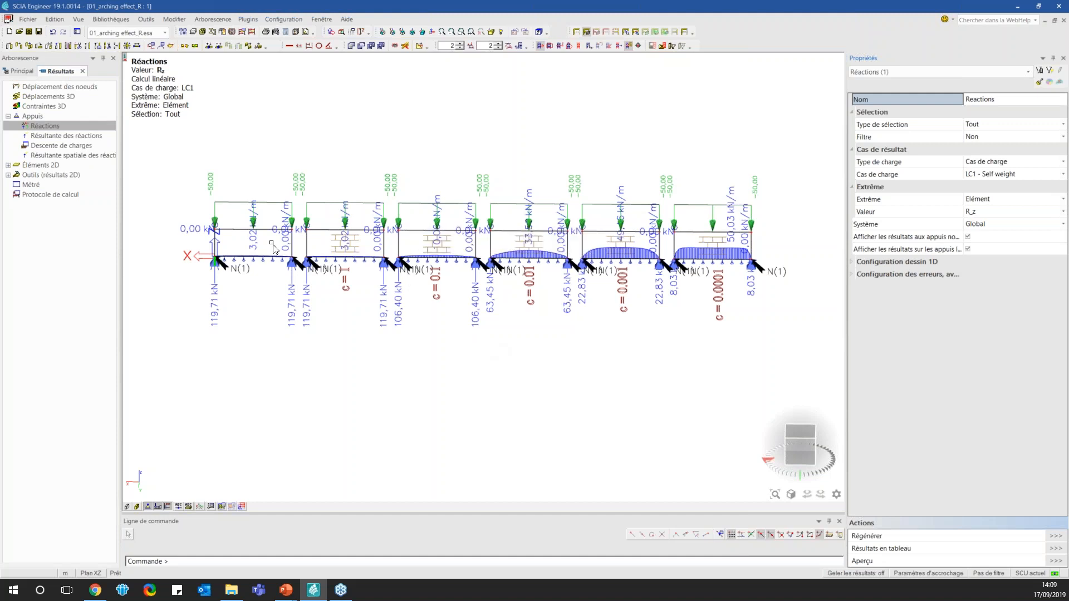
# Regenerate the R_z reactions for the combination ULS-Reg (auto) and compare them across the walls up to c = 0.0001
pyautogui.scroll(2, 246, 242)
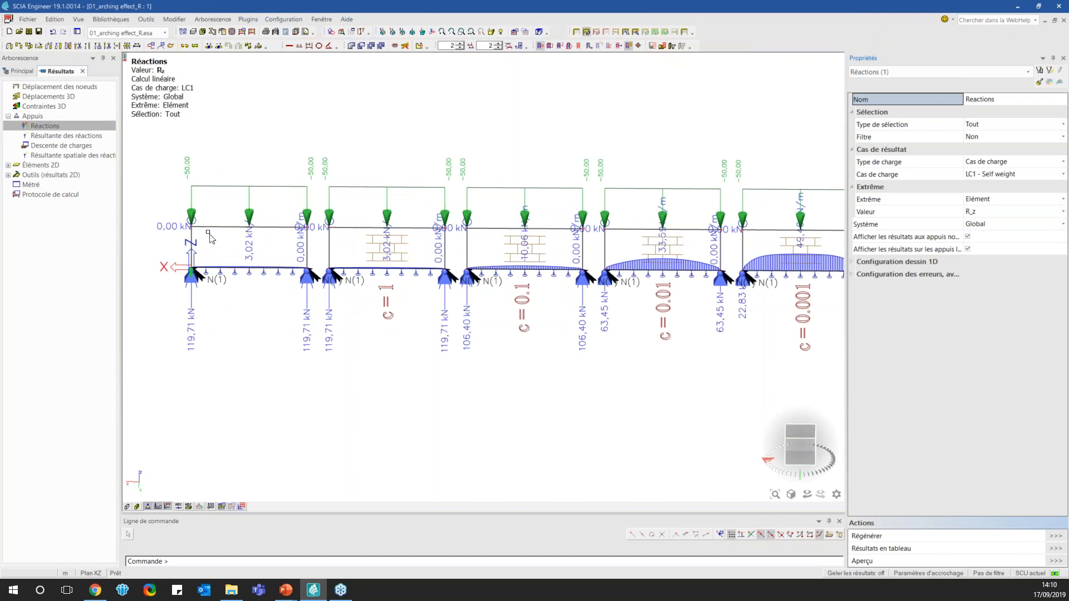
pyautogui.scroll(2, 209, 234)
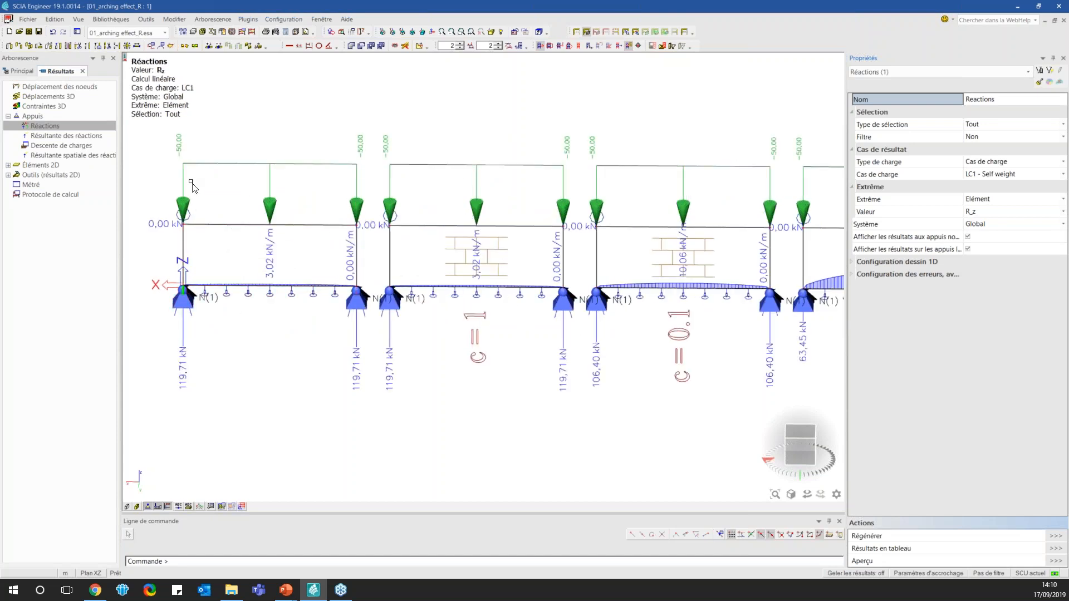
pyautogui.click(996, 167)
pyautogui.click(996, 167)
pyautogui.click(992, 181)
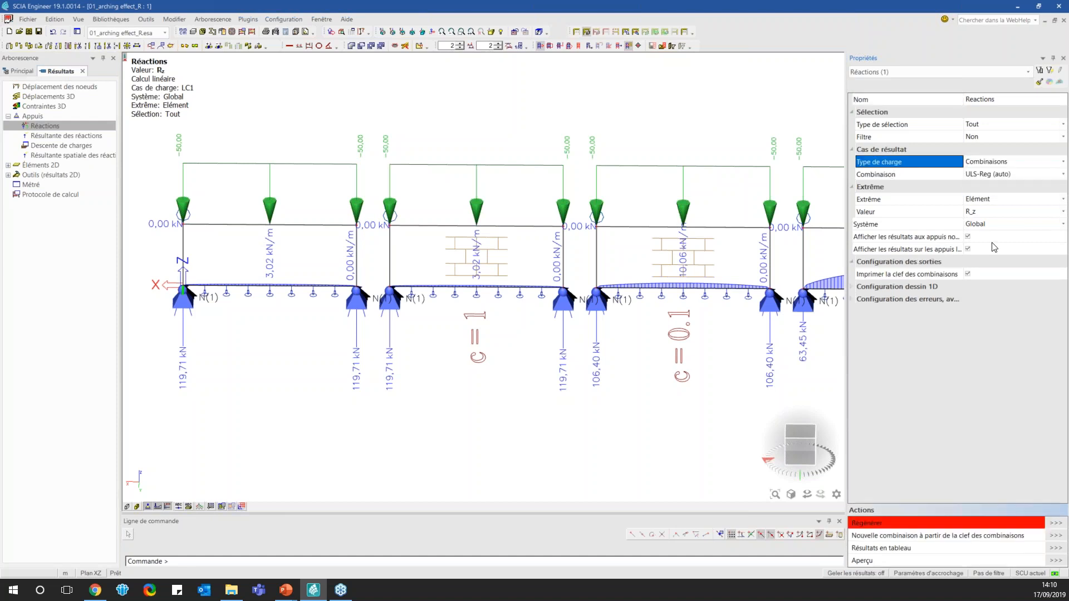
pyautogui.click(1054, 524)
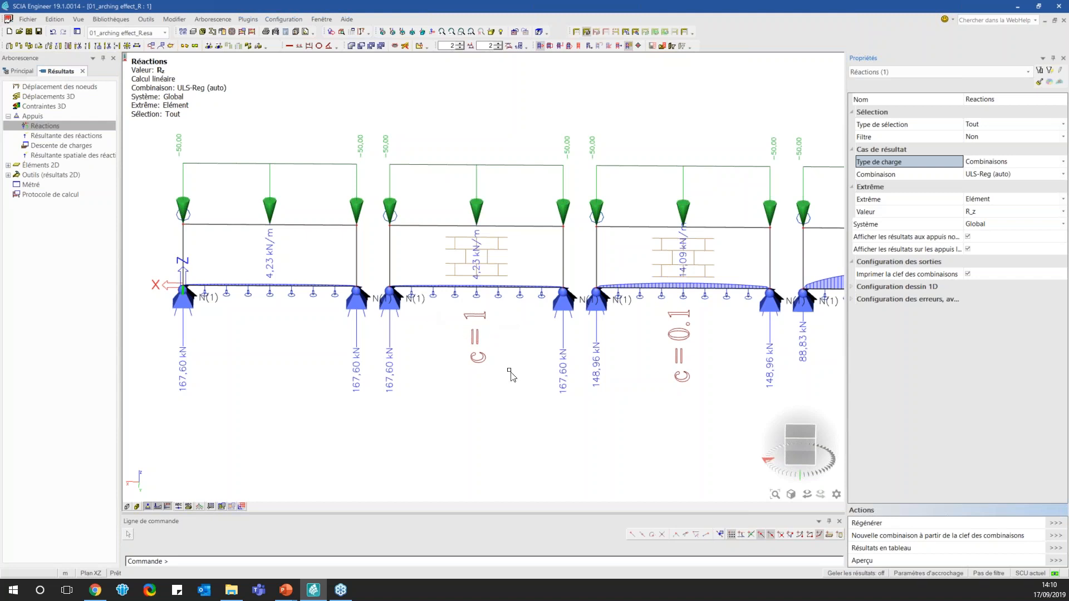
pyautogui.scroll(-2, 507, 374)
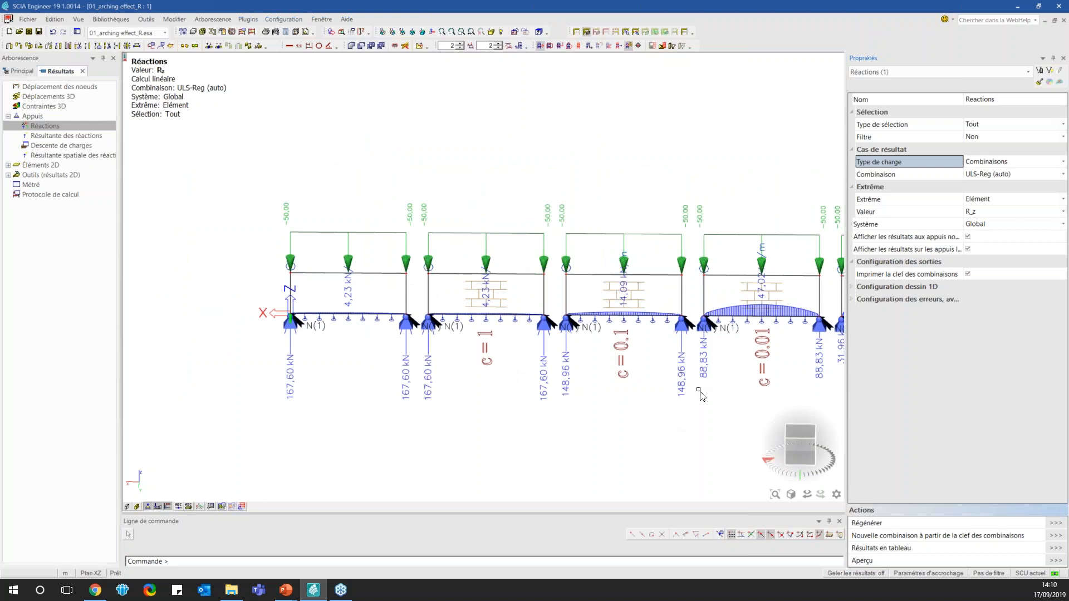
pyautogui.moveTo(738, 149); pyautogui.dragTo(437, 148, button='middle')
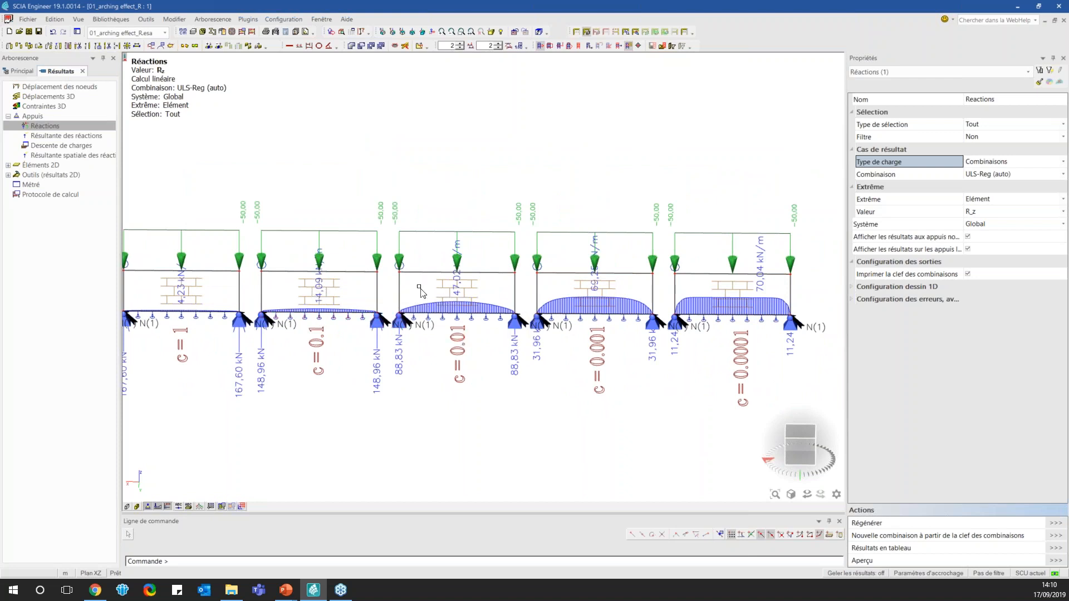
pyautogui.moveTo(401, 326)
pyautogui.moveTo(803, 328)
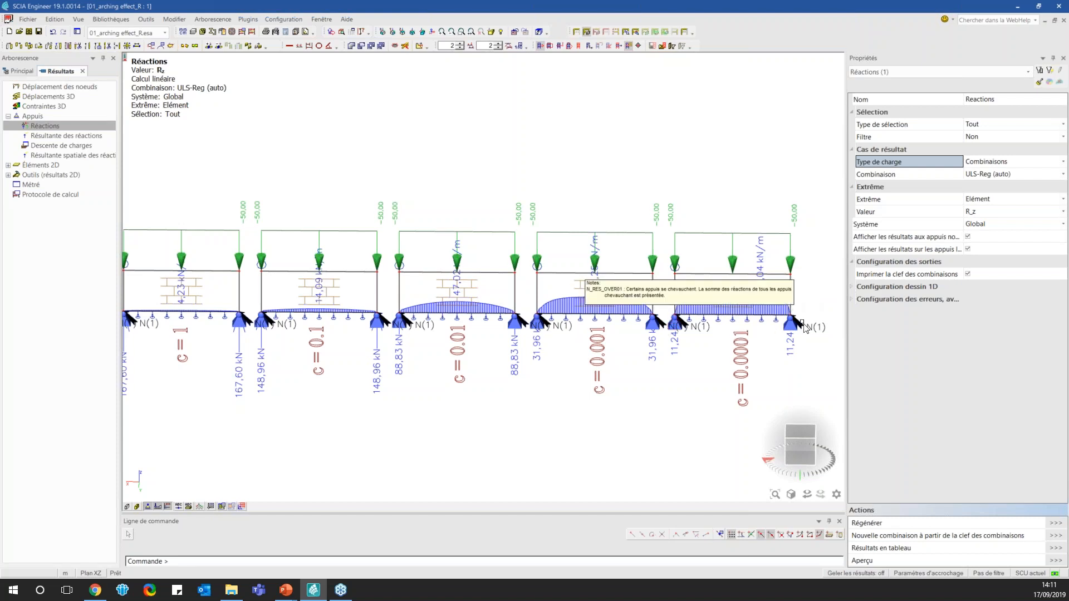
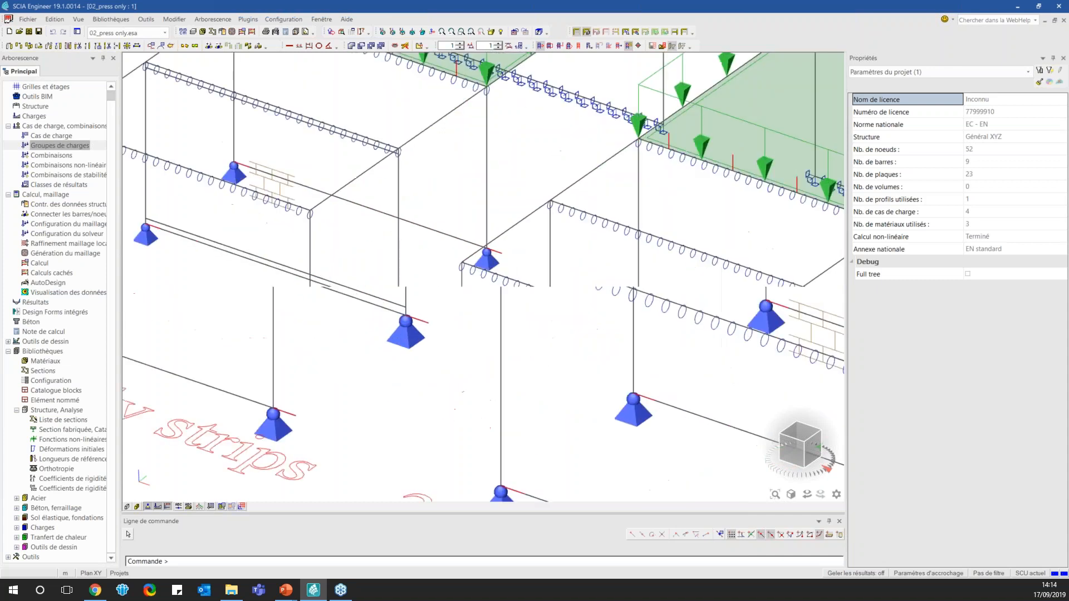
# Inspect the properties of the masonry wall and of the compression-only strip at its base in the 2D press only strips model
pyautogui.scroll(2, 381, 225)
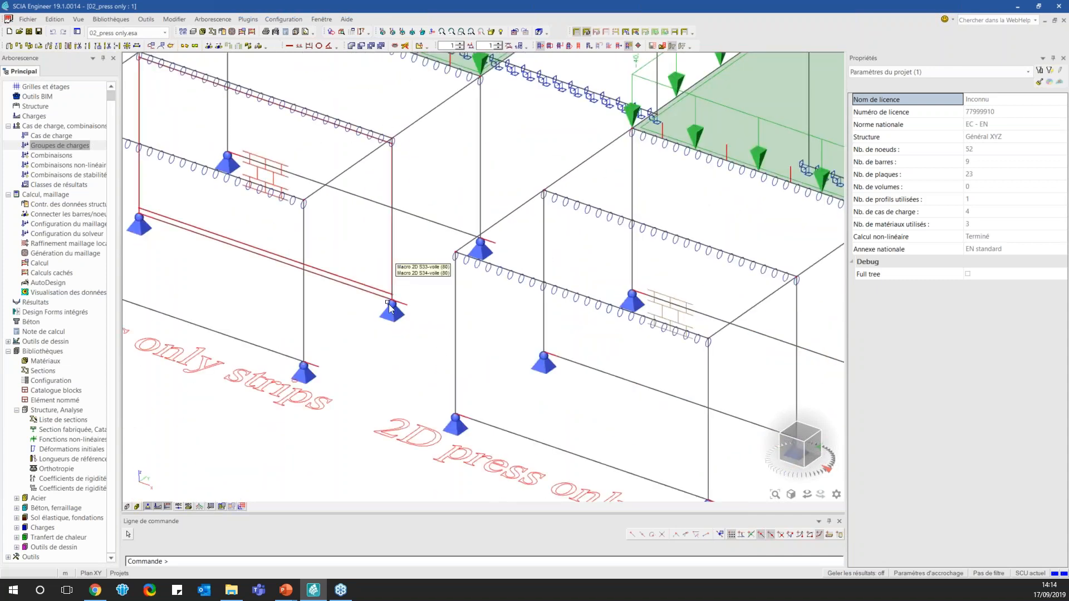
pyautogui.click(393, 266)
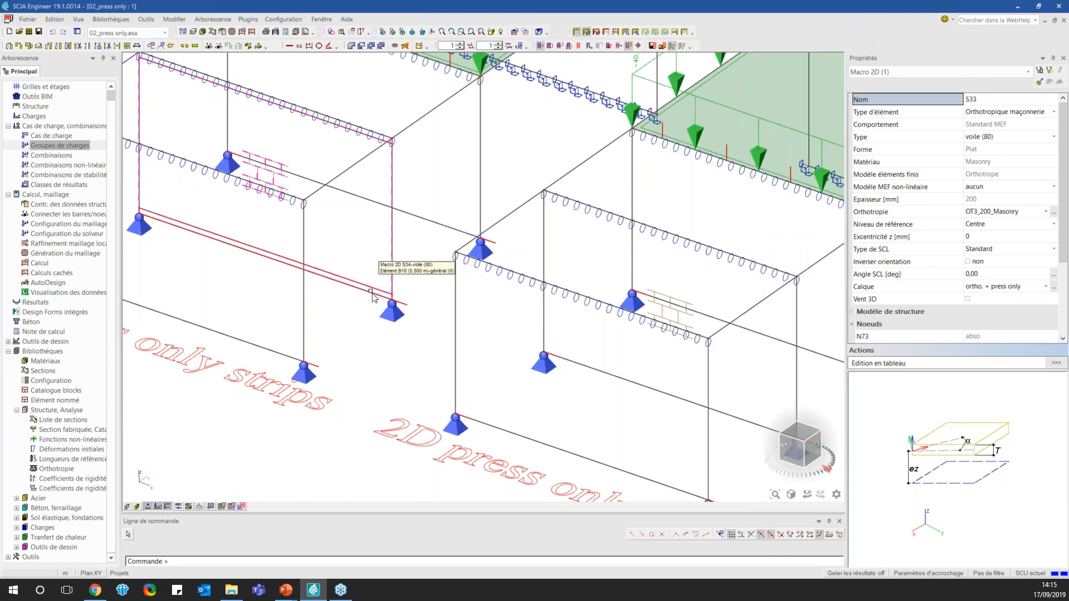
pyautogui.press('Escape')
pyautogui.scroll(2, 393, 298)
pyautogui.click(408, 269)
pyautogui.scroll(-3, 408, 269)
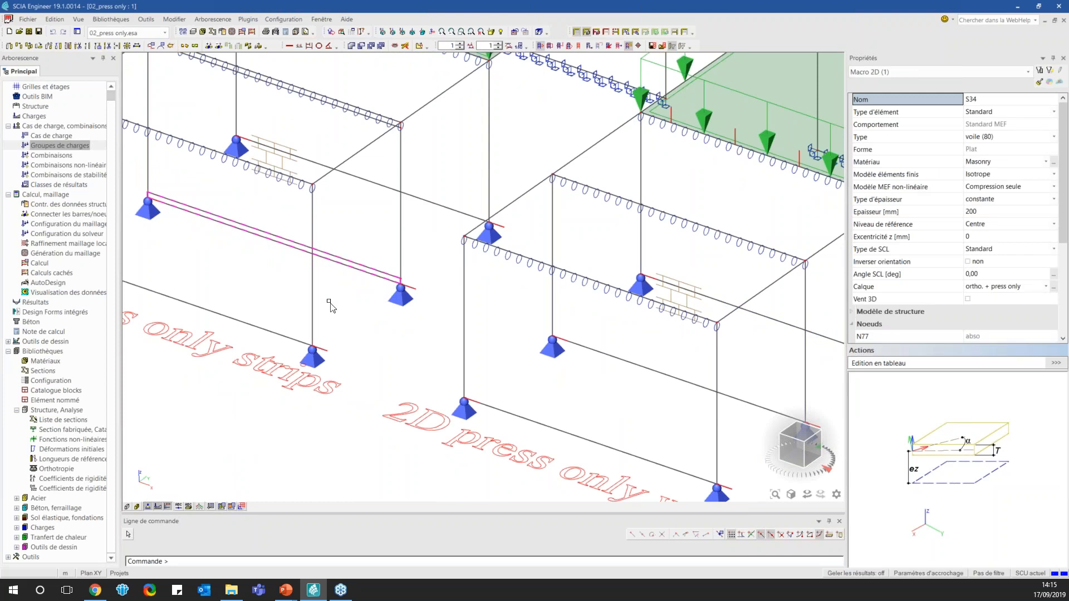
# Inspect the properties of the middle masonry wall in the 2D press only wall model
pyautogui.scroll(-5, 389, 276)
pyautogui.scroll(5, 527, 310)
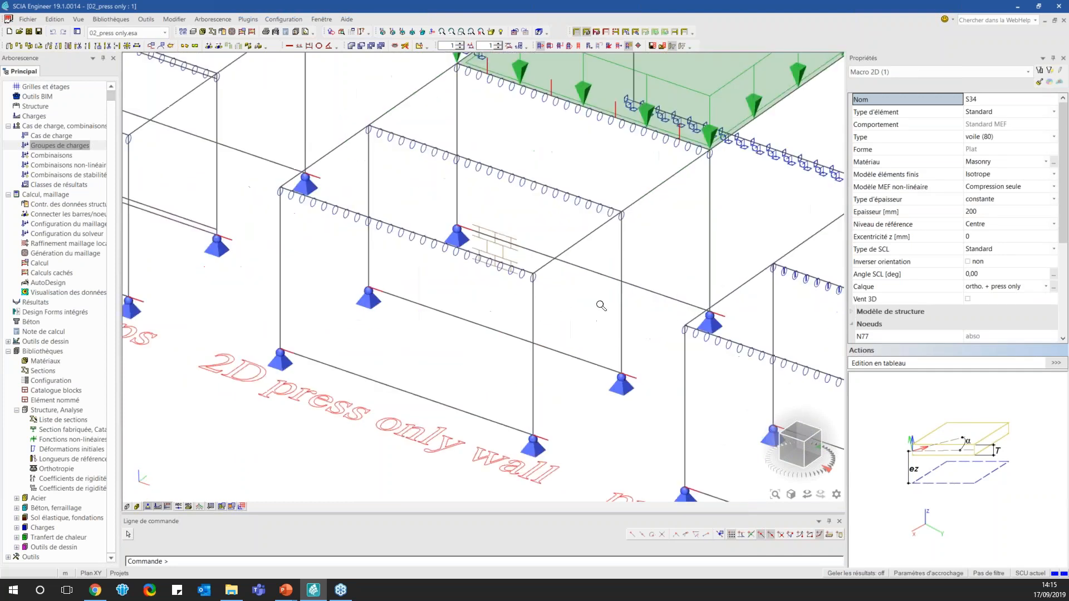
pyautogui.press('Escape')
pyautogui.click(622, 308)
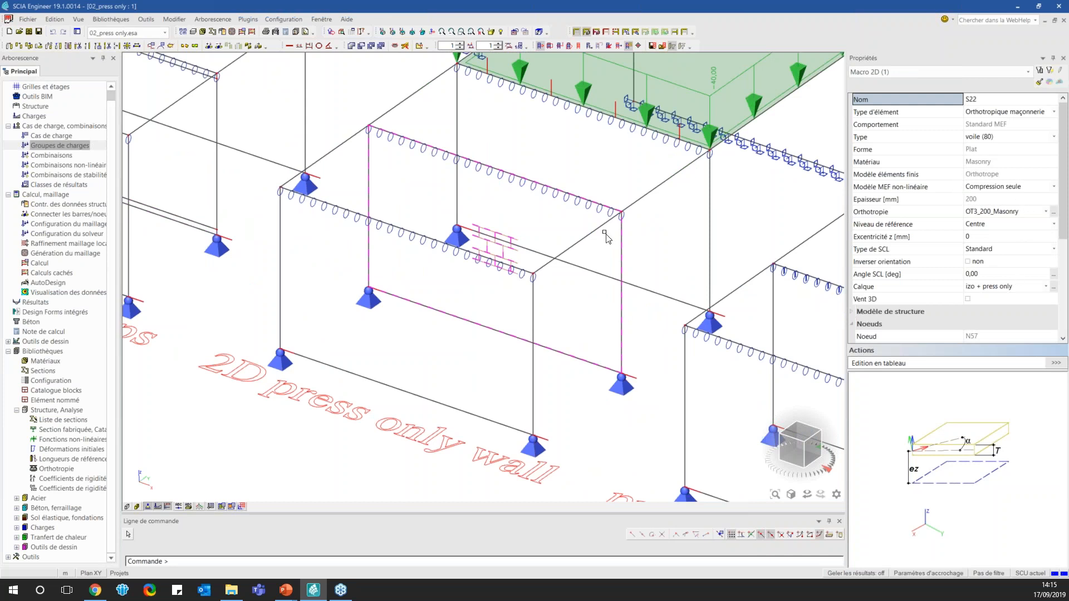
# Inspect the properties of the middle masonry wall in the press only 1D hinge model
pyautogui.scroll(-2, 581, 321)
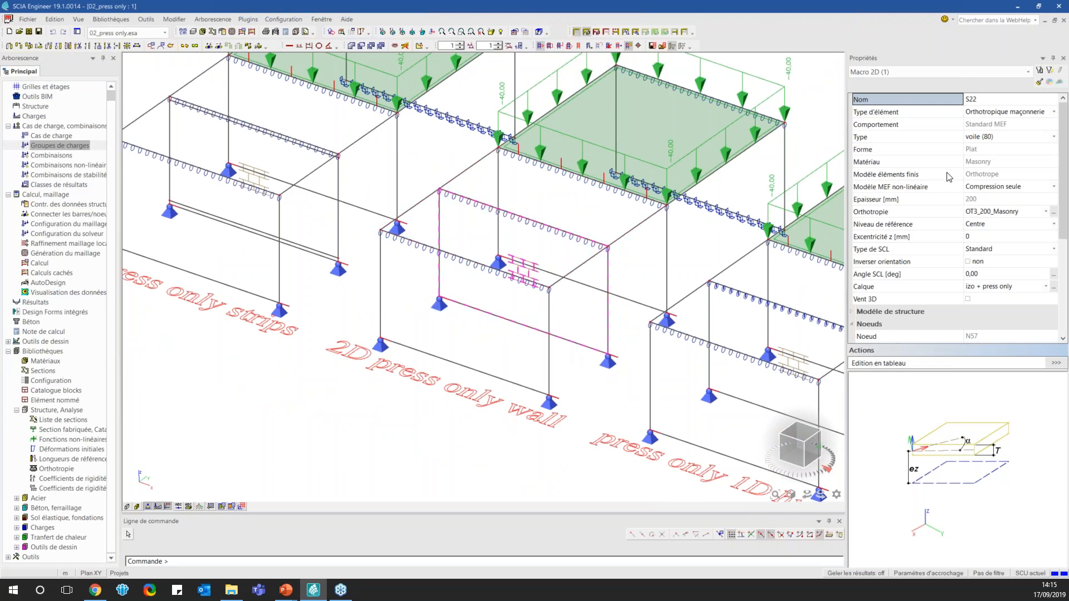
pyautogui.scroll(-2, 354, 236)
pyautogui.scroll(-2, 357, 238)
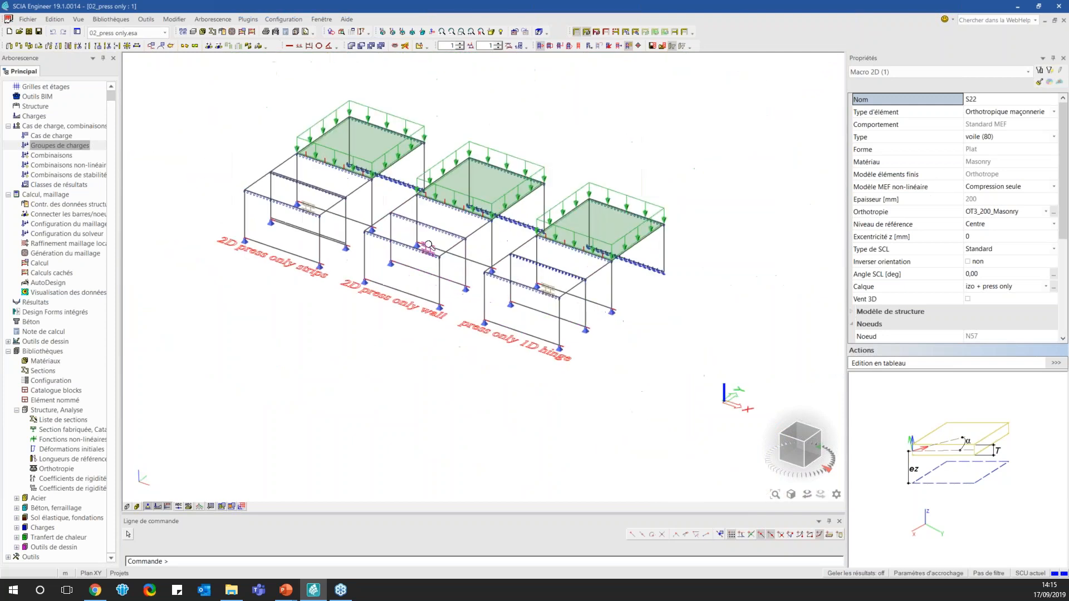
pyautogui.scroll(2, 483, 262)
pyautogui.scroll(2, 608, 344)
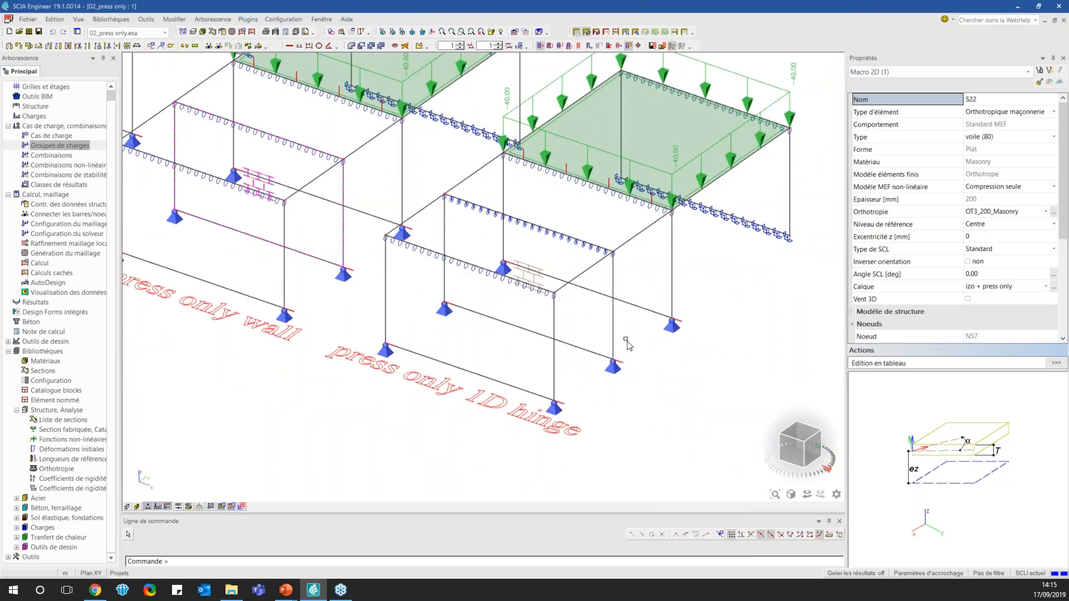
pyautogui.press('Escape')
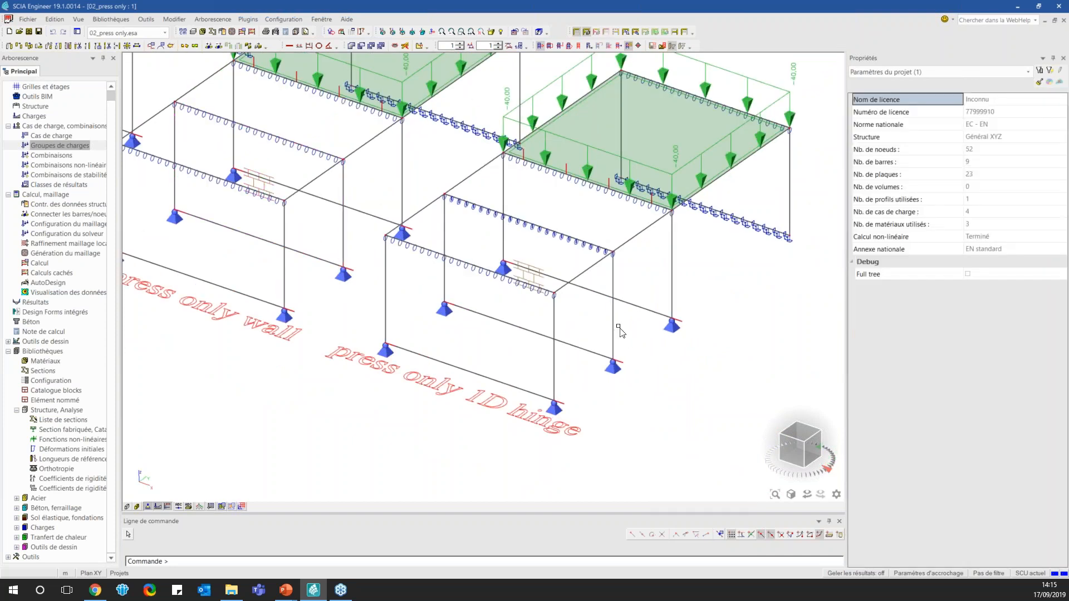
pyautogui.click(615, 325)
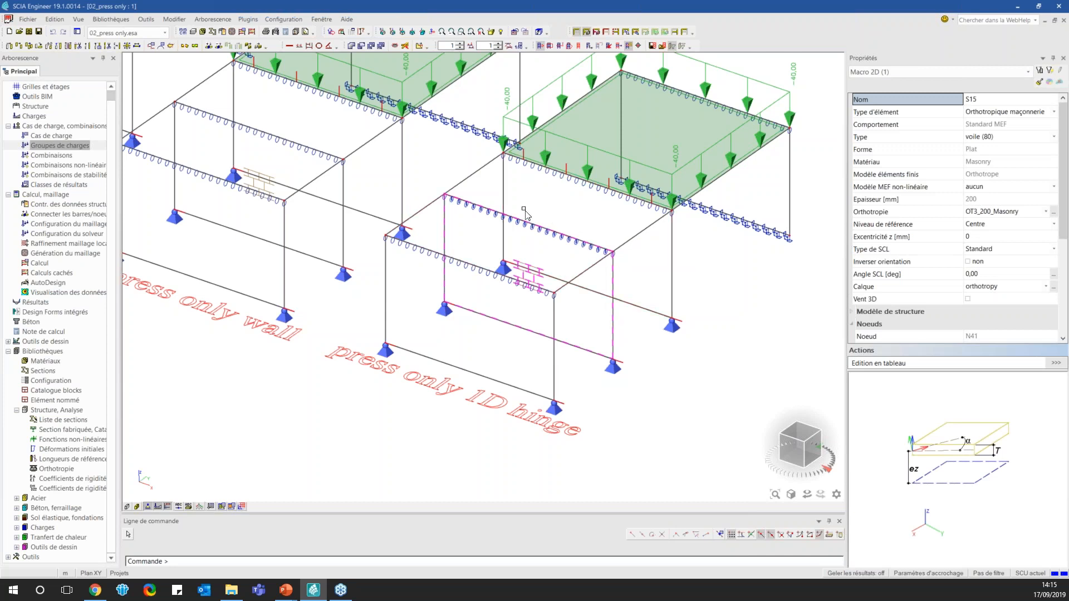
# Inspect the line hinge on the middle wall's upper edge and its press only non-linear function, discarding any modification
pyautogui.scroll(5, 463, 190)
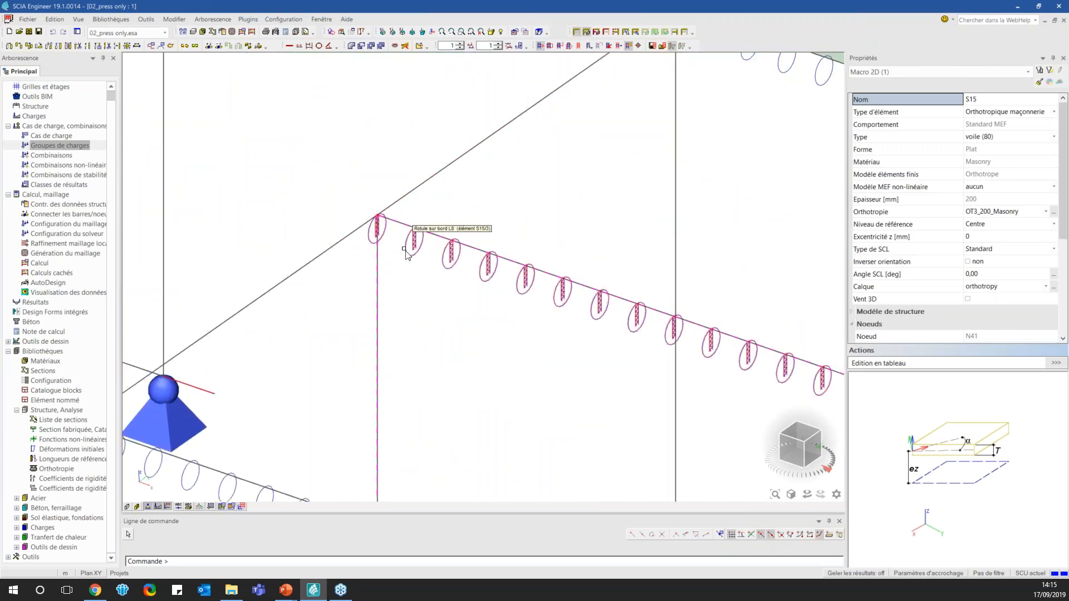
pyautogui.press('Escape')
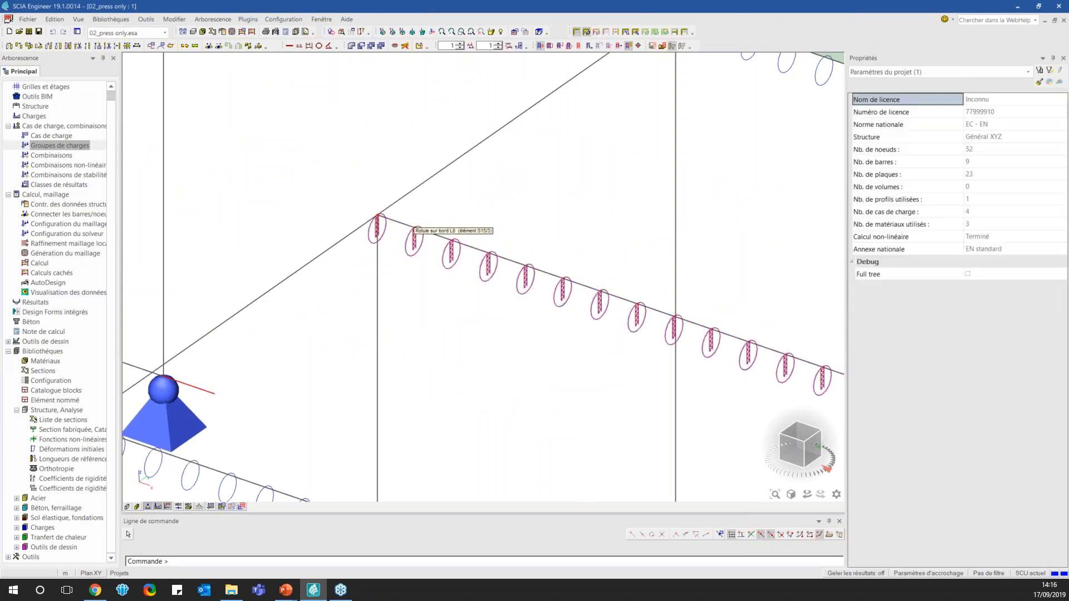
pyautogui.click(405, 250)
pyautogui.scroll(-5, 388, 228)
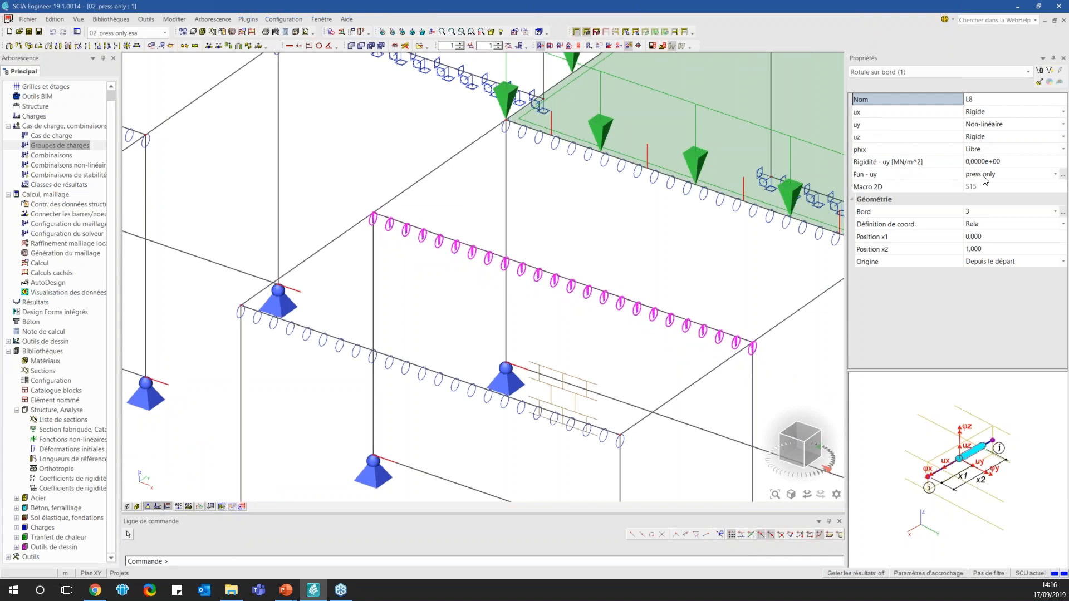
pyautogui.click(1062, 175)
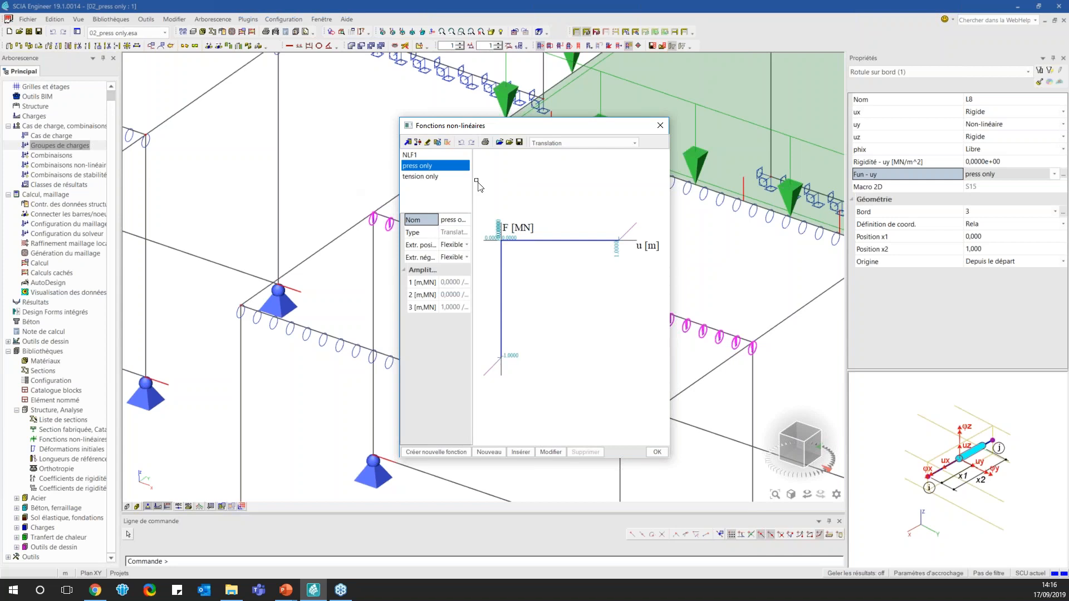
pyautogui.click(659, 130)
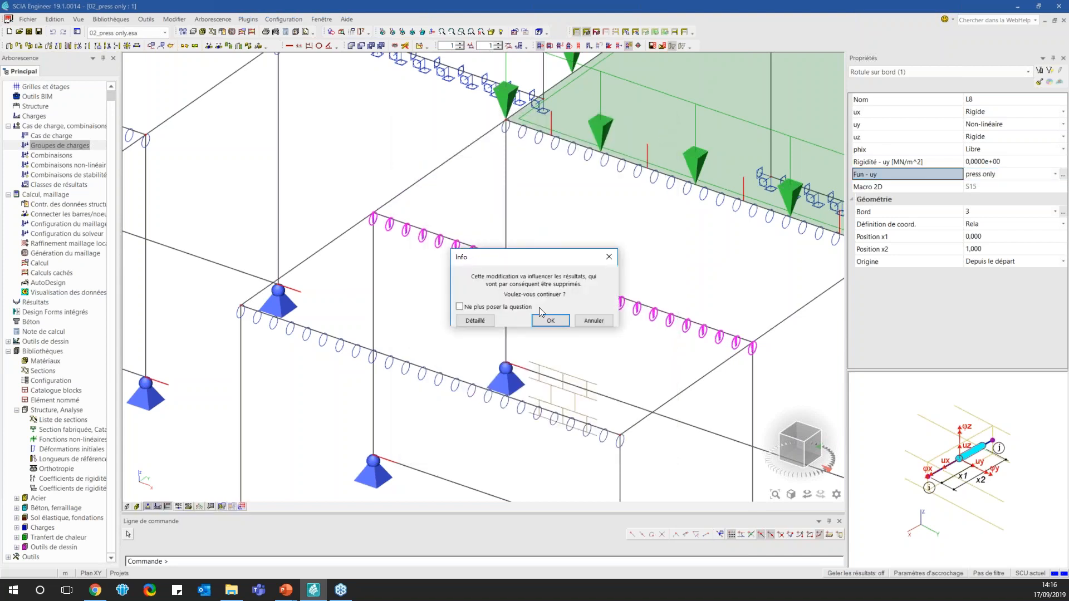
pyautogui.click(587, 320)
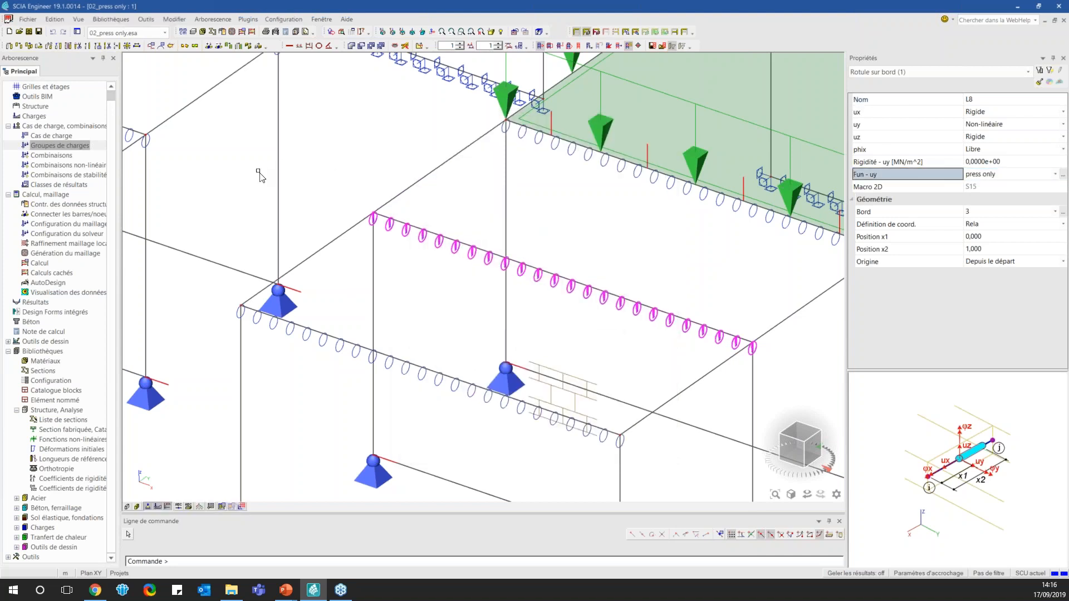
# Display the 3D displacements U_total for the non-linear combination NC1 - tension only on all three models
pyautogui.scroll(-4, 438, 260)
pyautogui.scroll(-2, 433, 252)
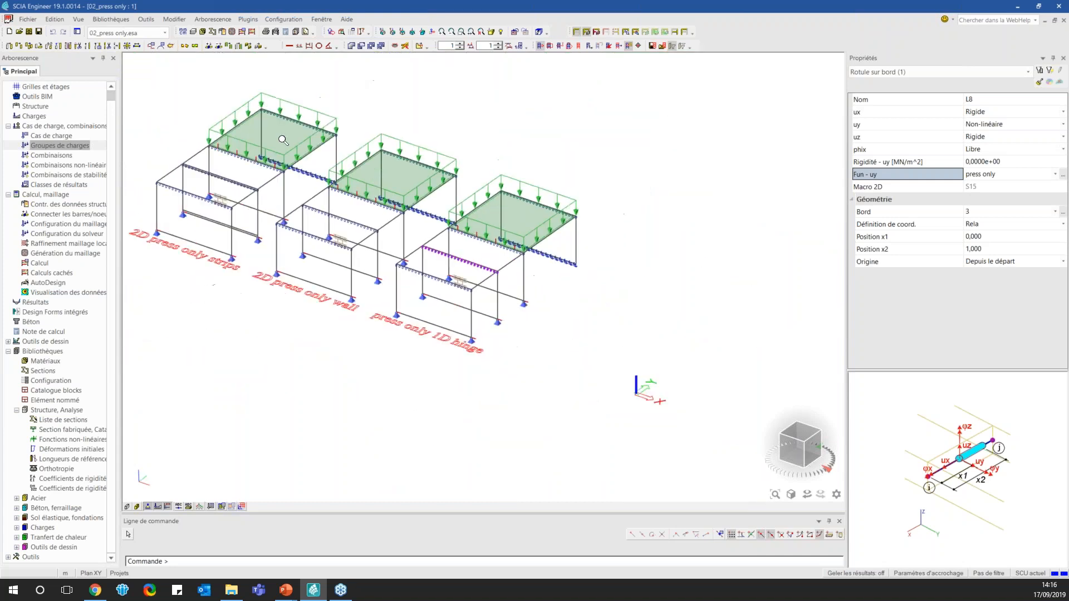
pyautogui.scroll(1, 276, 136)
pyautogui.doubleClick(46, 302)
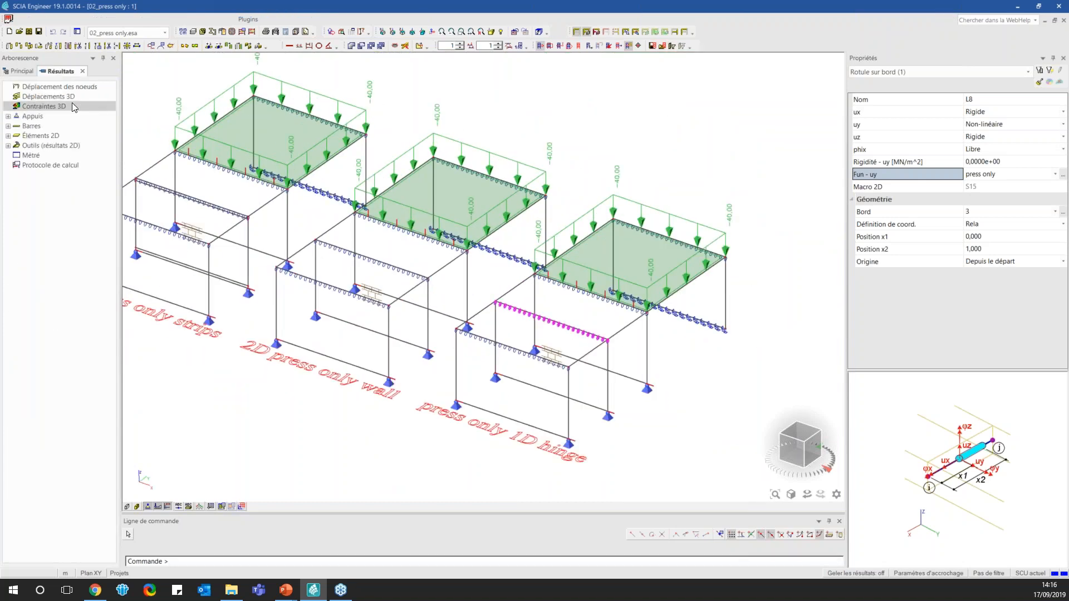
pyautogui.click(49, 97)
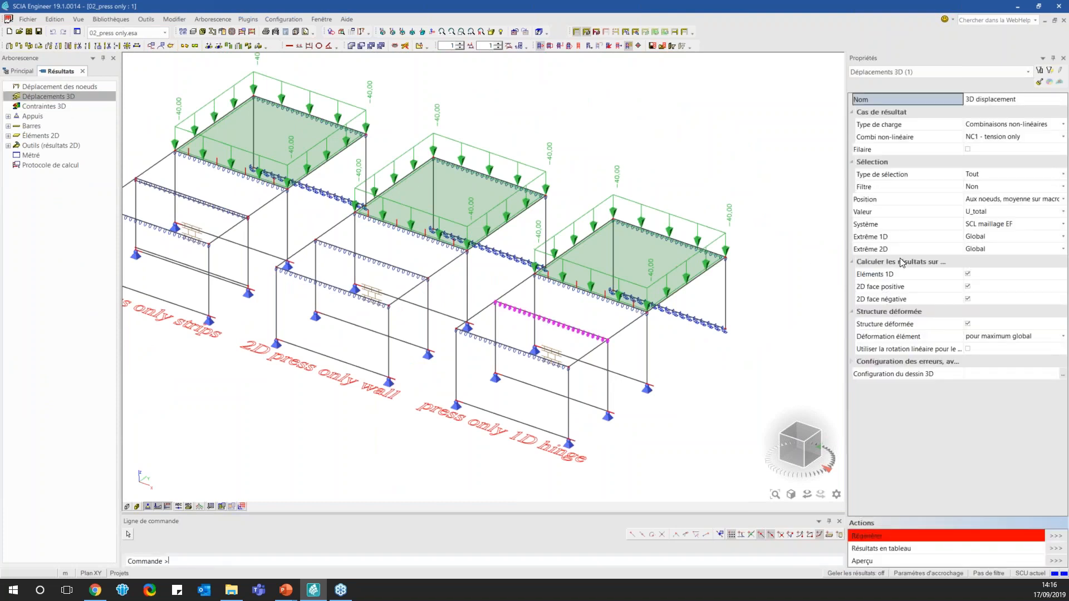
pyautogui.click(1056, 536)
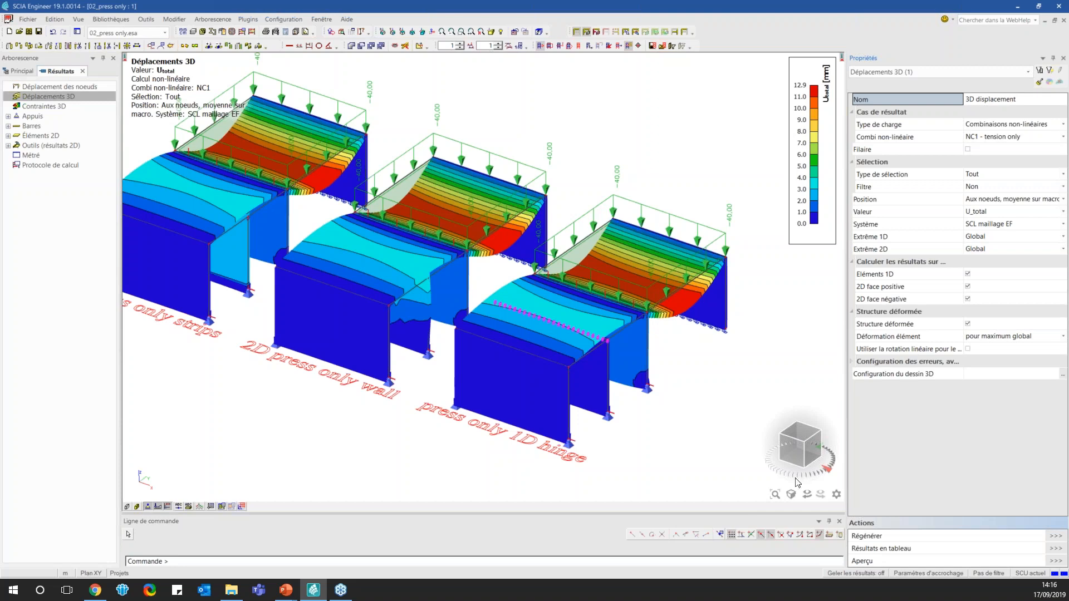
# Examine the deformed walls and base strips of the 2D press only strips model from the front side
pyautogui.moveTo(805, 452); pyautogui.dragTo(835, 450)
pyautogui.scroll(-2, 669, 250)
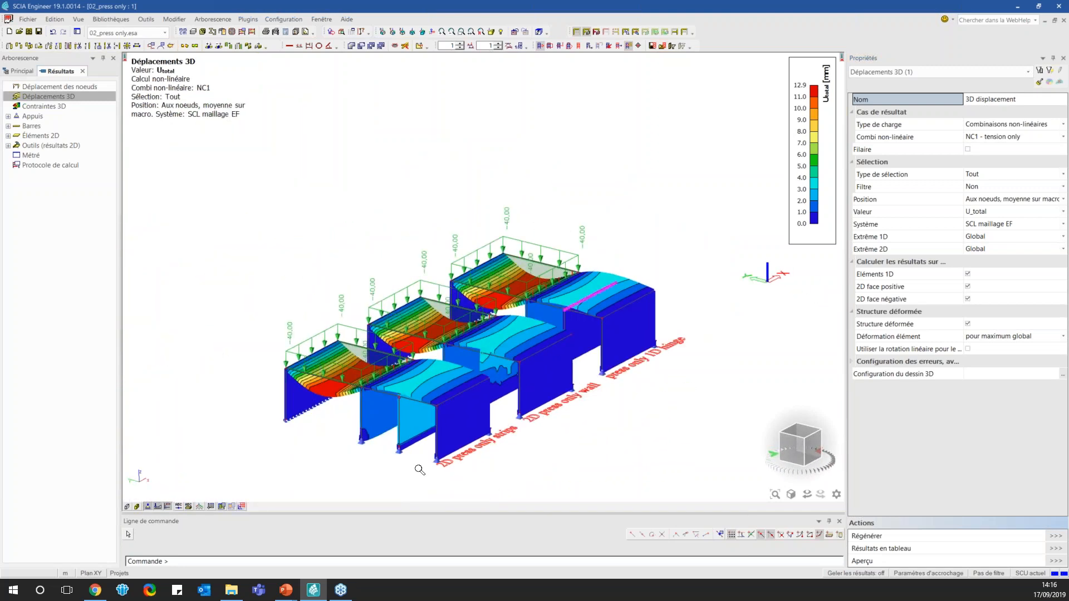
pyautogui.scroll(5, 413, 439)
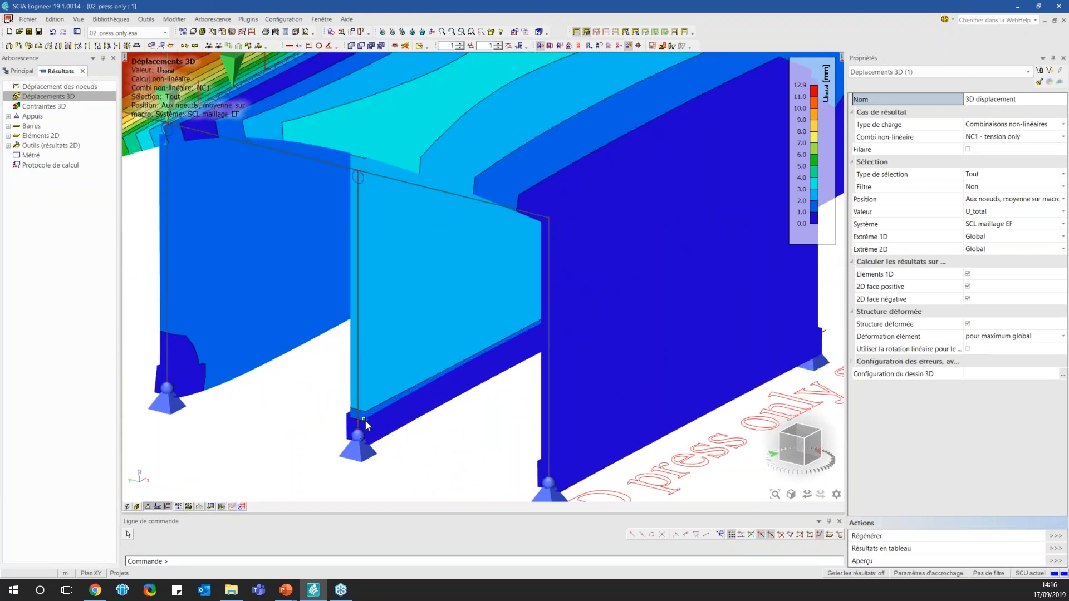
pyautogui.click(799, 449)
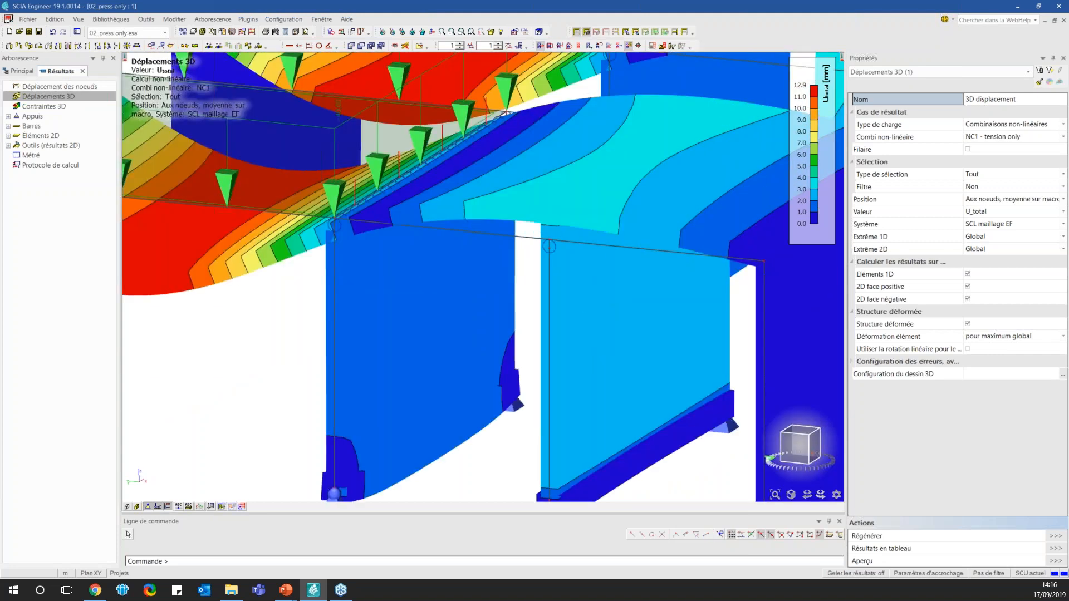
pyautogui.scroll(-2, 571, 283)
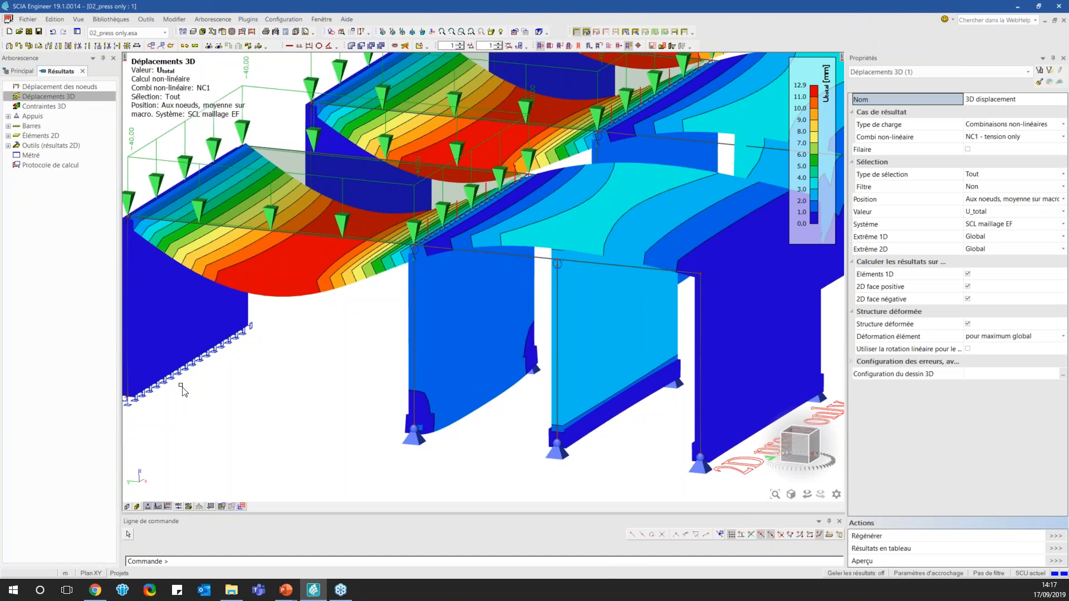
# Compare the deformed middle walls of the 2D press only wall and press only 1D hinge models from several angles
pyautogui.scroll(-6, 219, 350)
pyautogui.scroll(3, 365, 294)
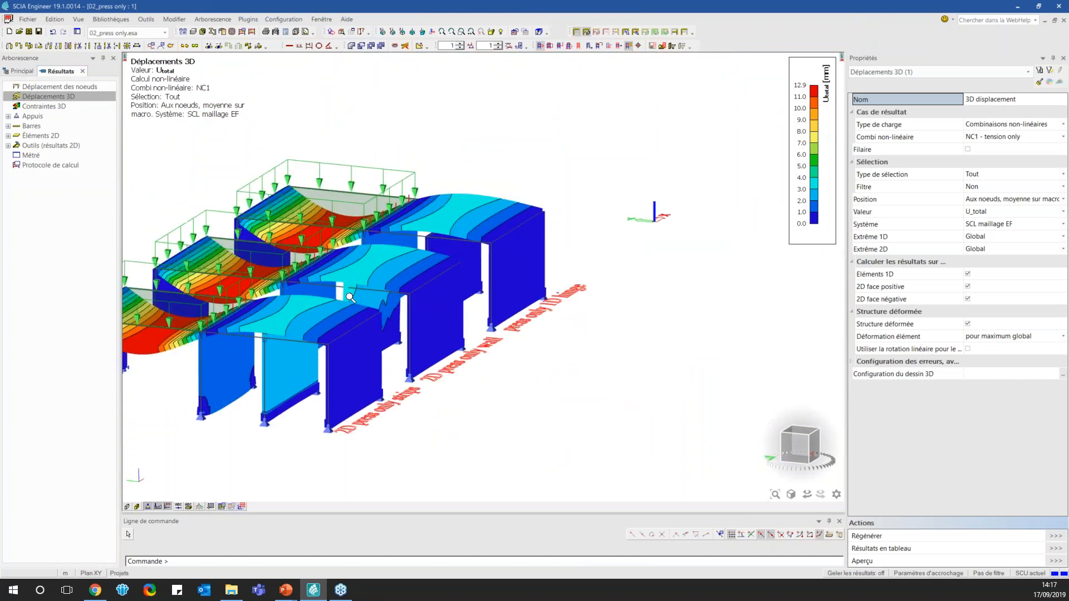
pyautogui.scroll(2, 163, 349)
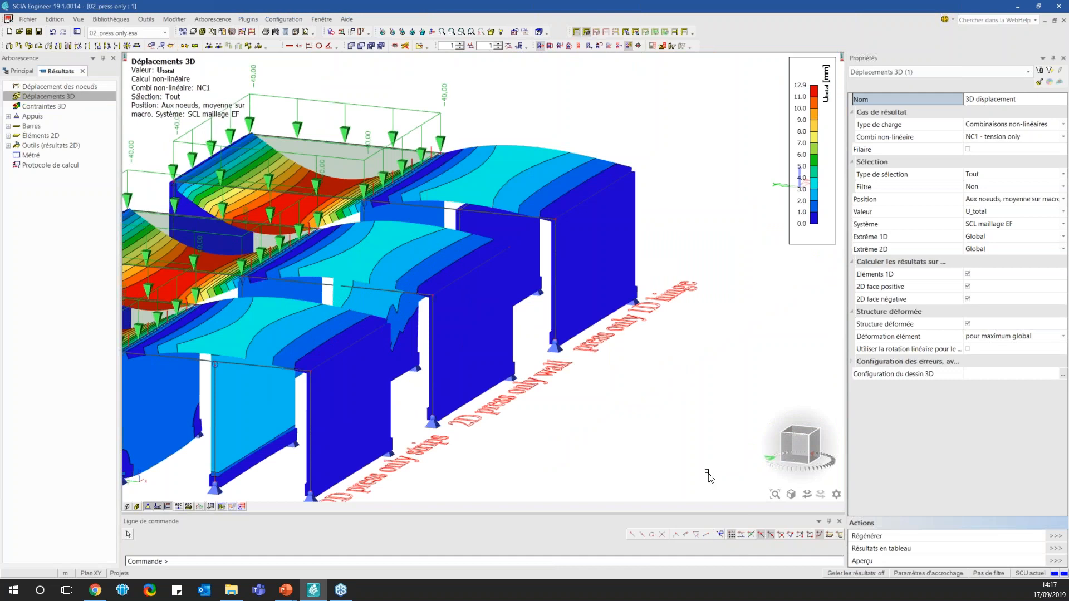
pyautogui.moveTo(805, 443); pyautogui.dragTo(763, 440)
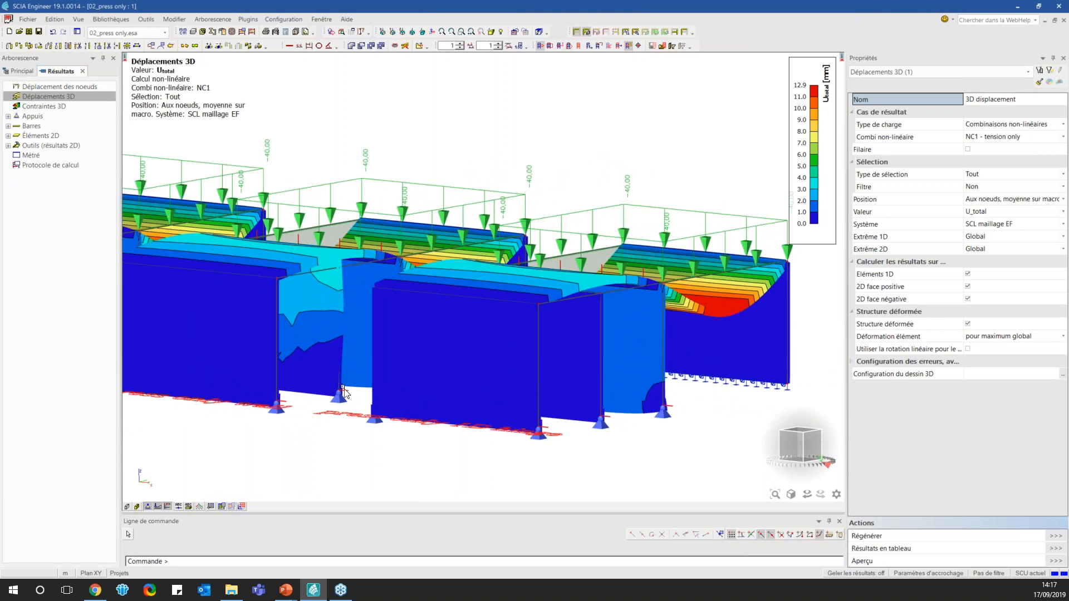
pyautogui.moveTo(805, 447); pyautogui.dragTo(547, 359)
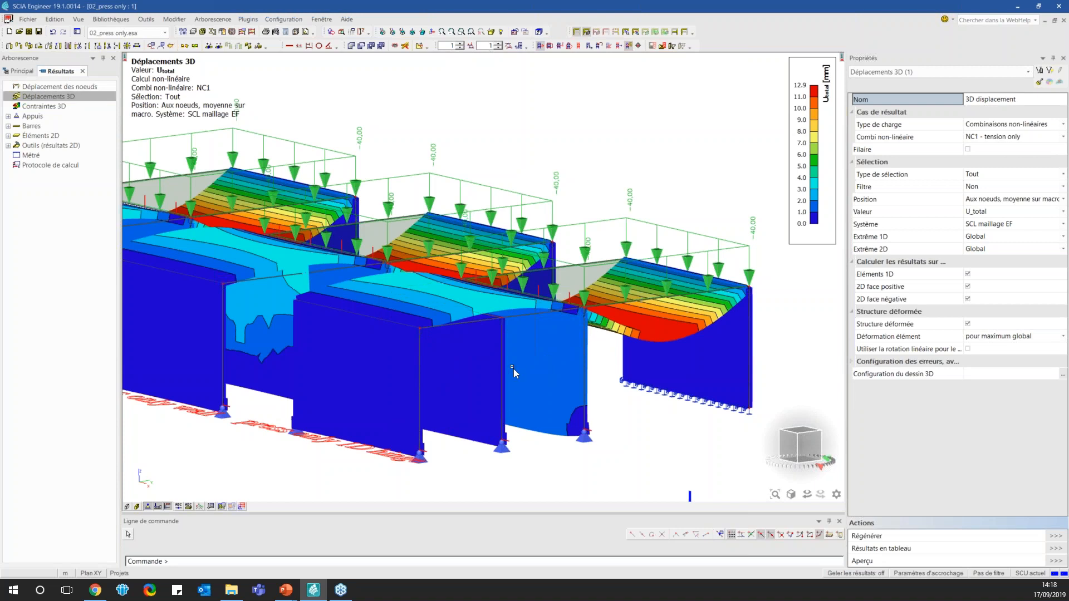
pyautogui.scroll(-3, 525, 340)
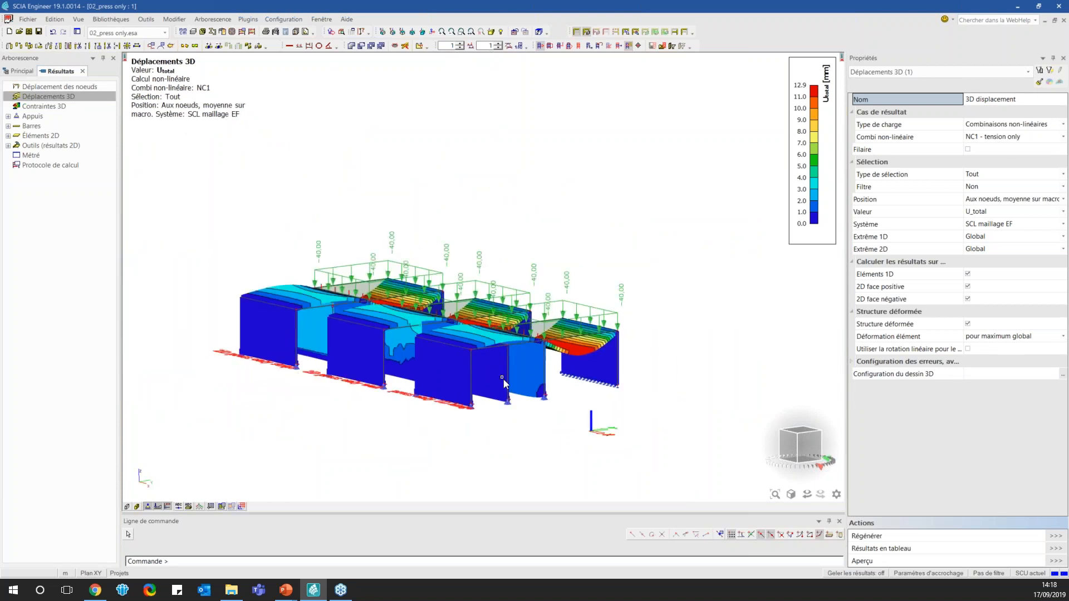
pyautogui.scroll(2, 504, 383)
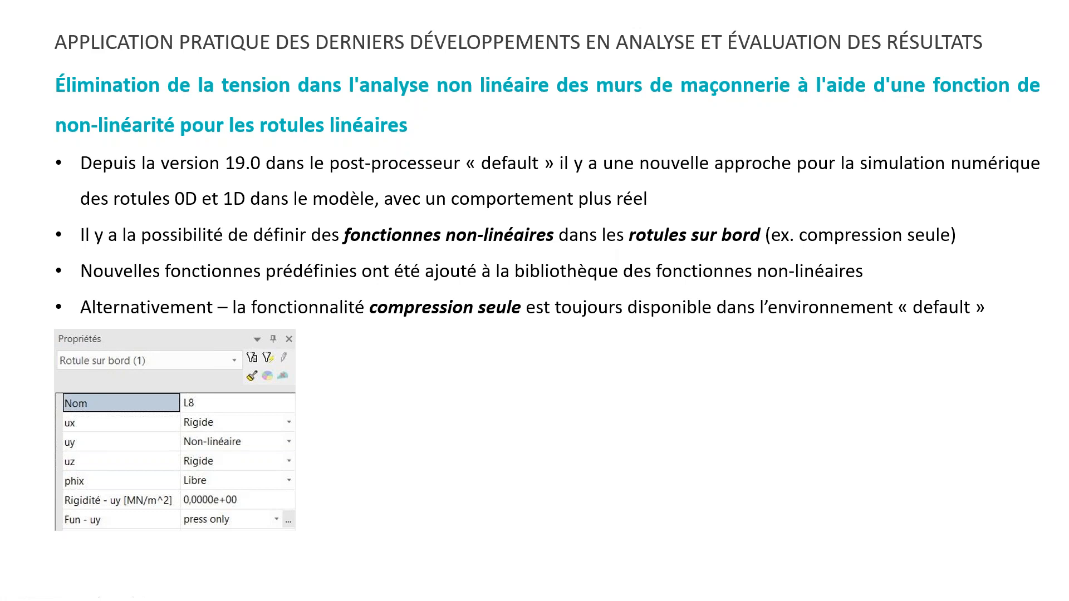
pyautogui.press('Right')
pyautogui.click(364, 242)
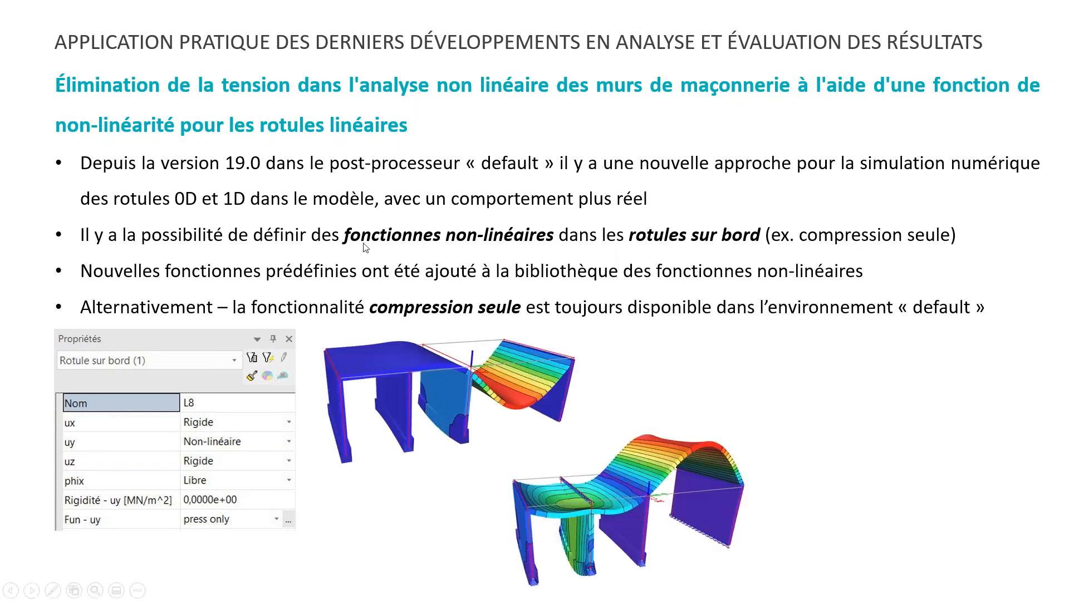
pyautogui.click(363, 243)
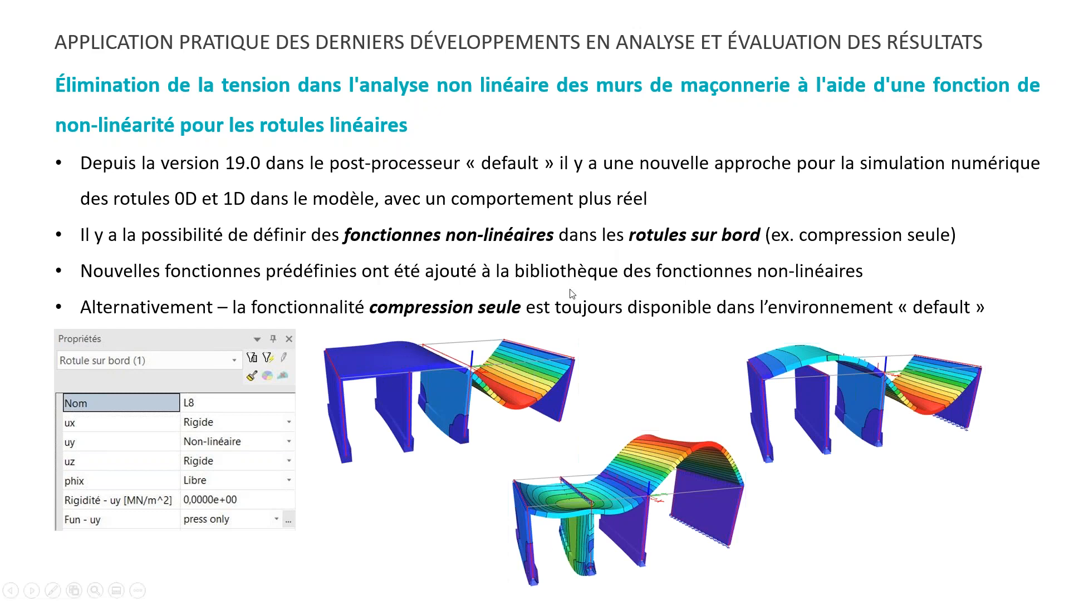
pyautogui.click(597, 307)
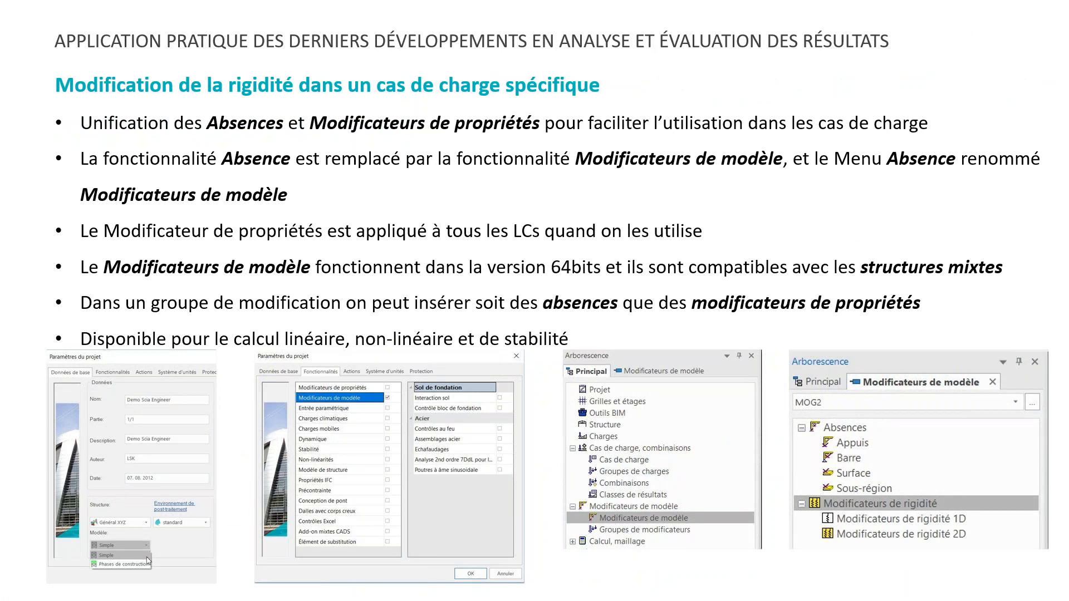
# Switch back to SCIA Engineer and review the available model types and the functionality options in the project settings, leaving them unmodified
pyautogui.hotkey('alt', 'Tab')
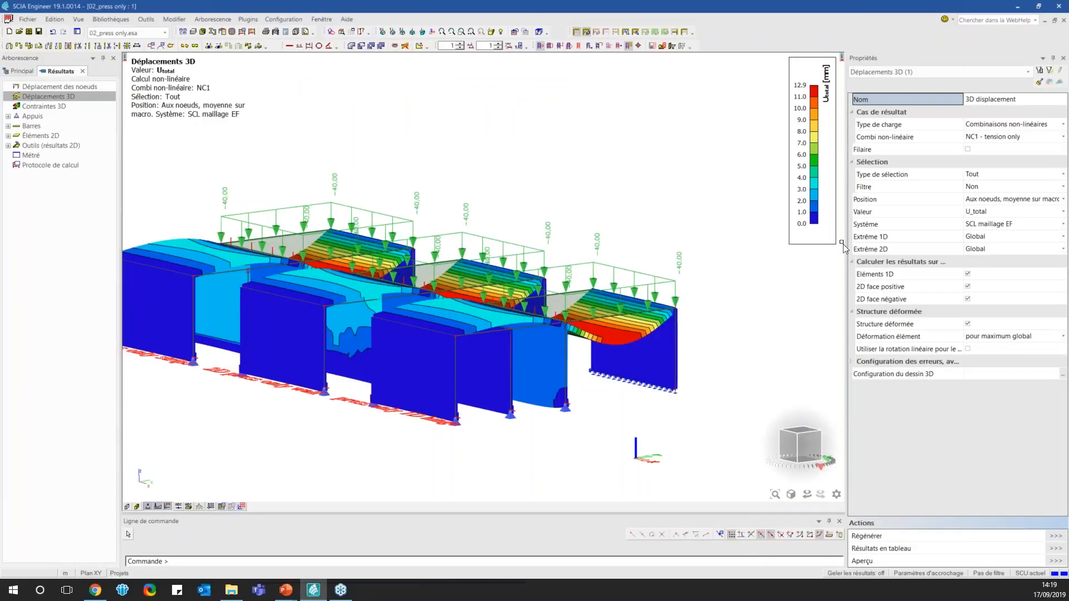
pyautogui.click(83, 70)
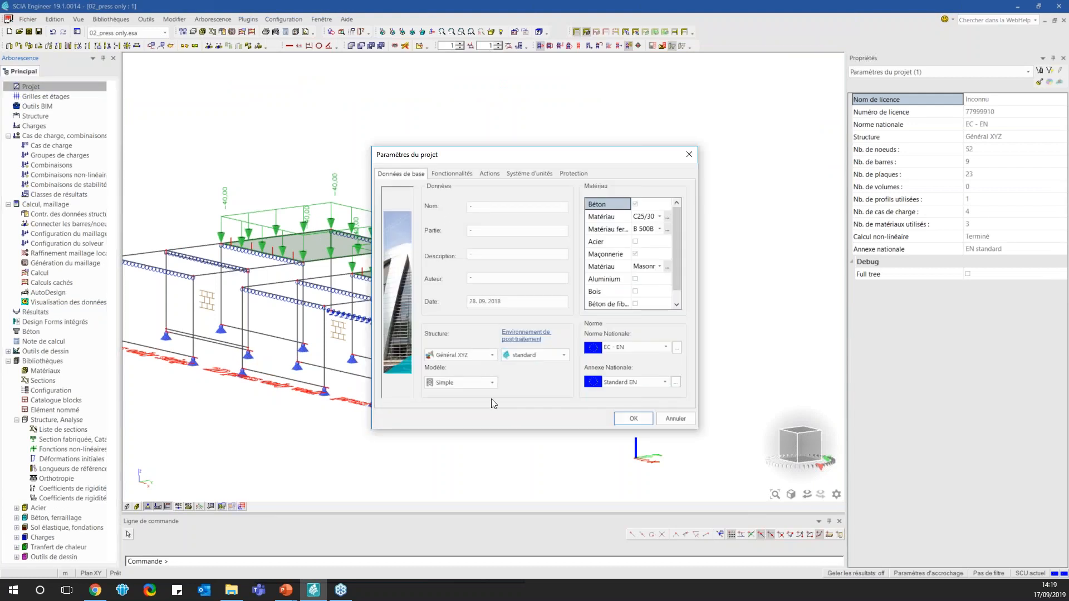
pyautogui.click(468, 384)
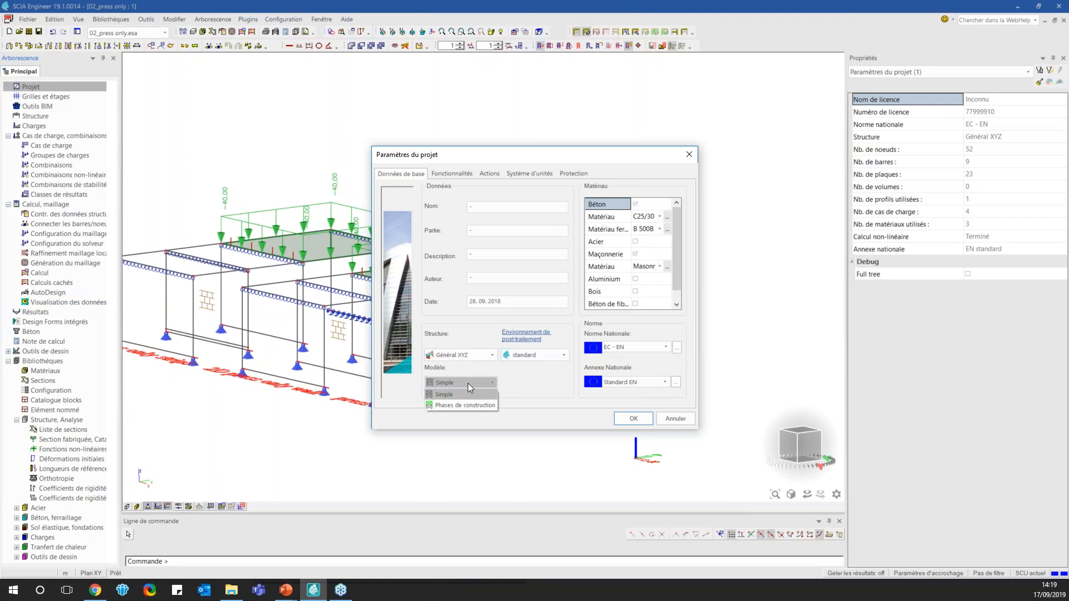
pyautogui.click(468, 383)
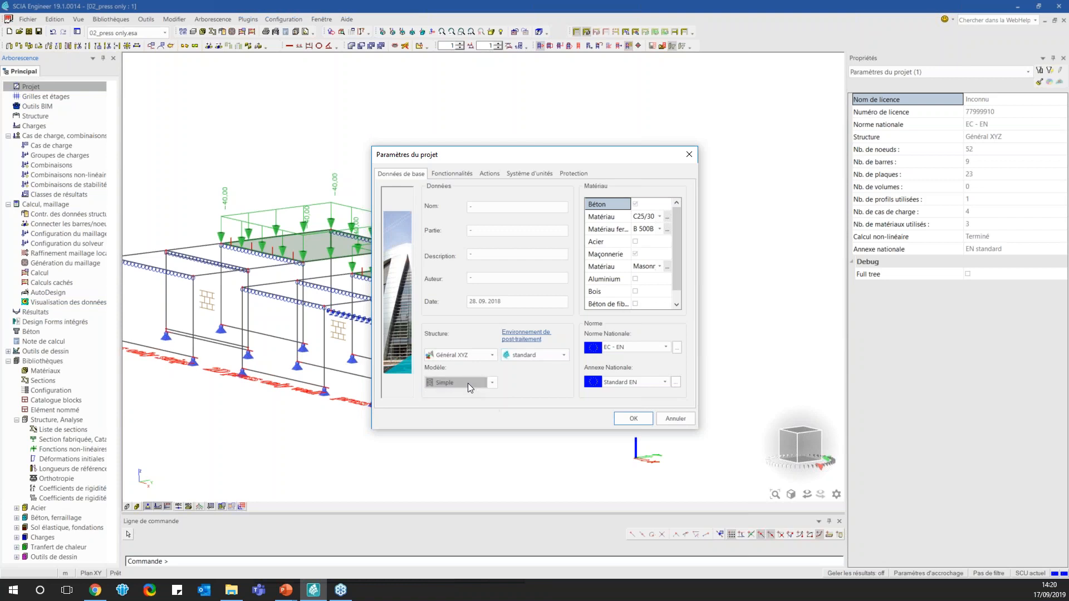
pyautogui.click(452, 174)
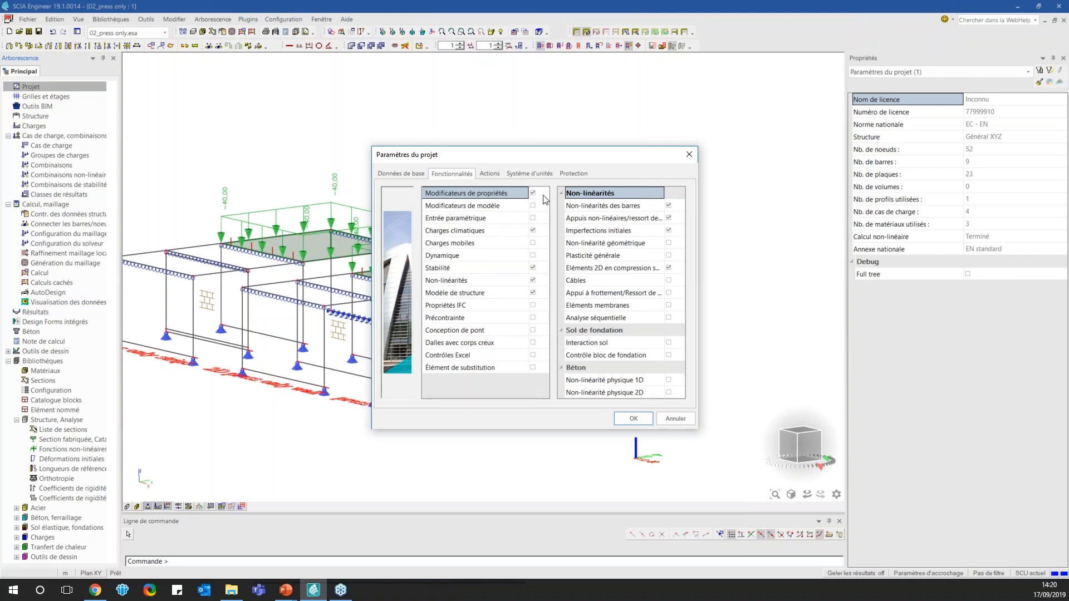
pyautogui.click(686, 157)
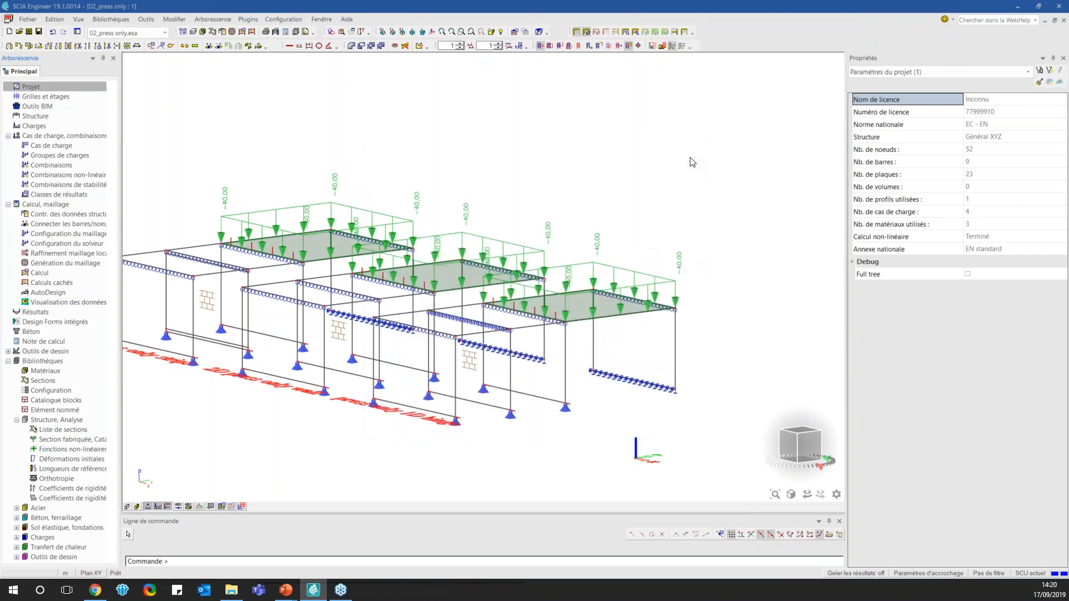
# Switch to the 04_Model Modifiers.esa project and enable the Modificateurs de propriétés functionality in its project settings, keeping Modificateurs de modèle enabled
pyautogui.click(146, 33)
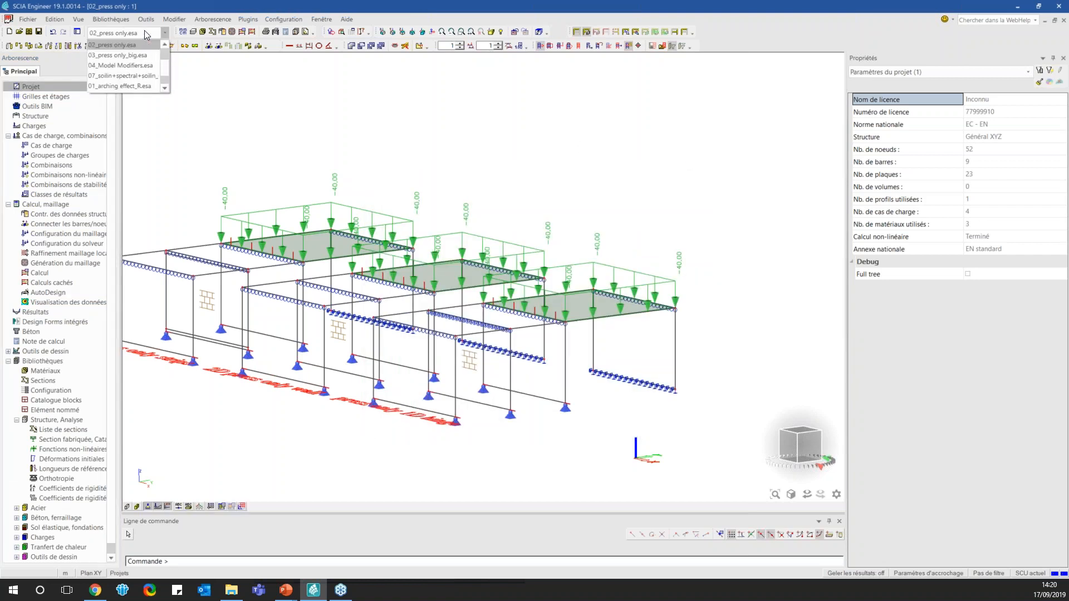
pyautogui.click(146, 66)
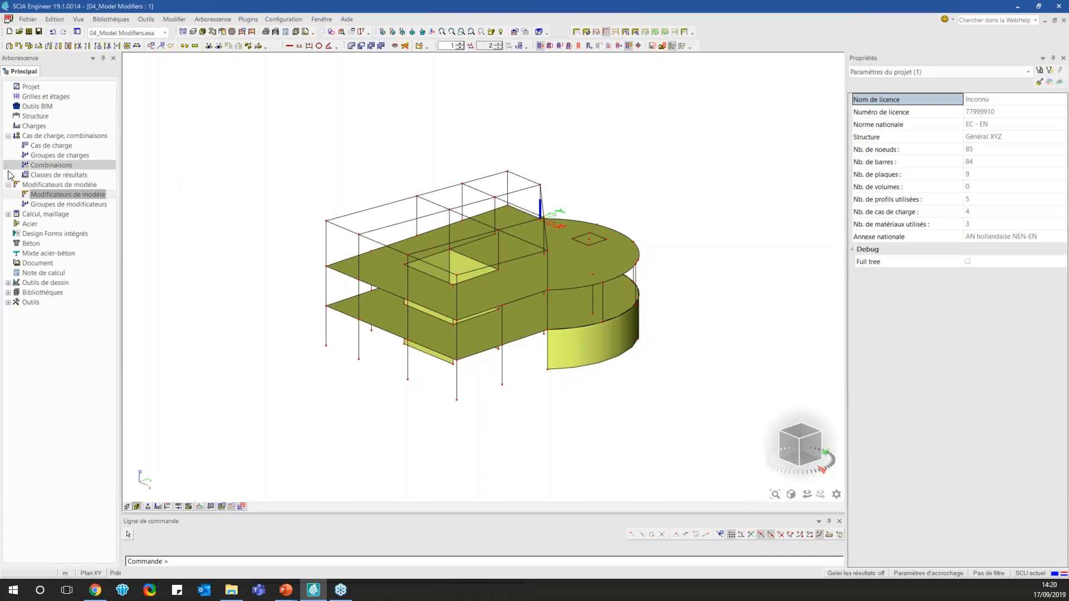
pyautogui.doubleClick(75, 86)
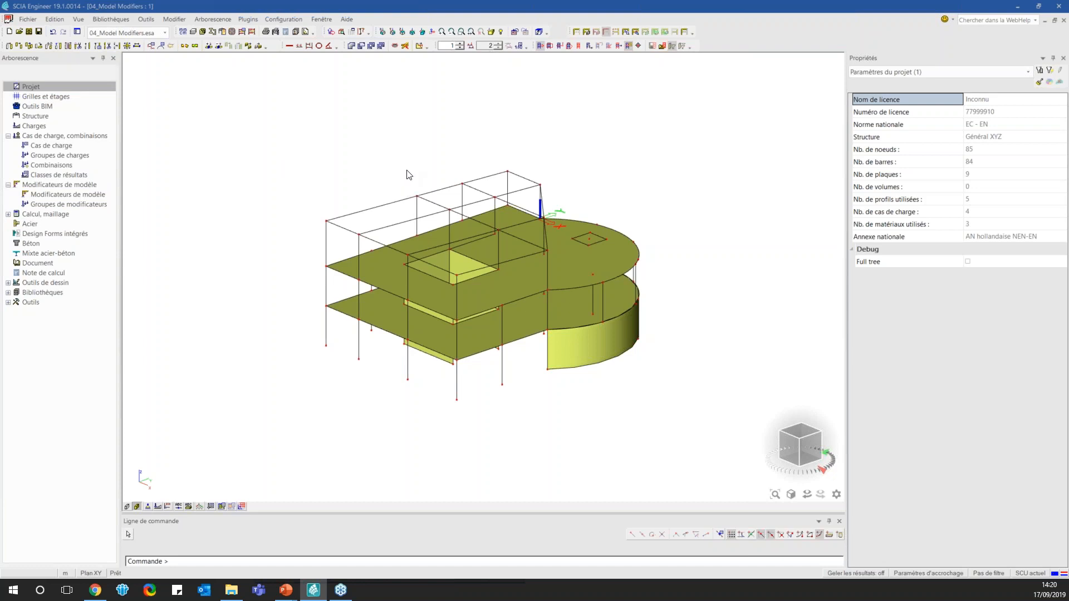
pyautogui.click(459, 172)
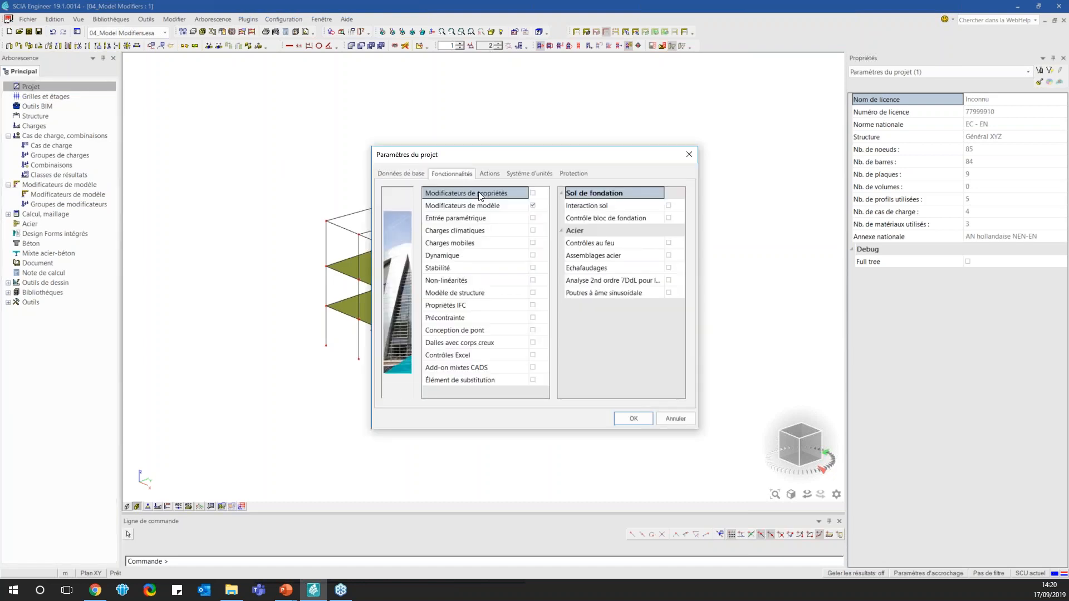
pyautogui.click(533, 193)
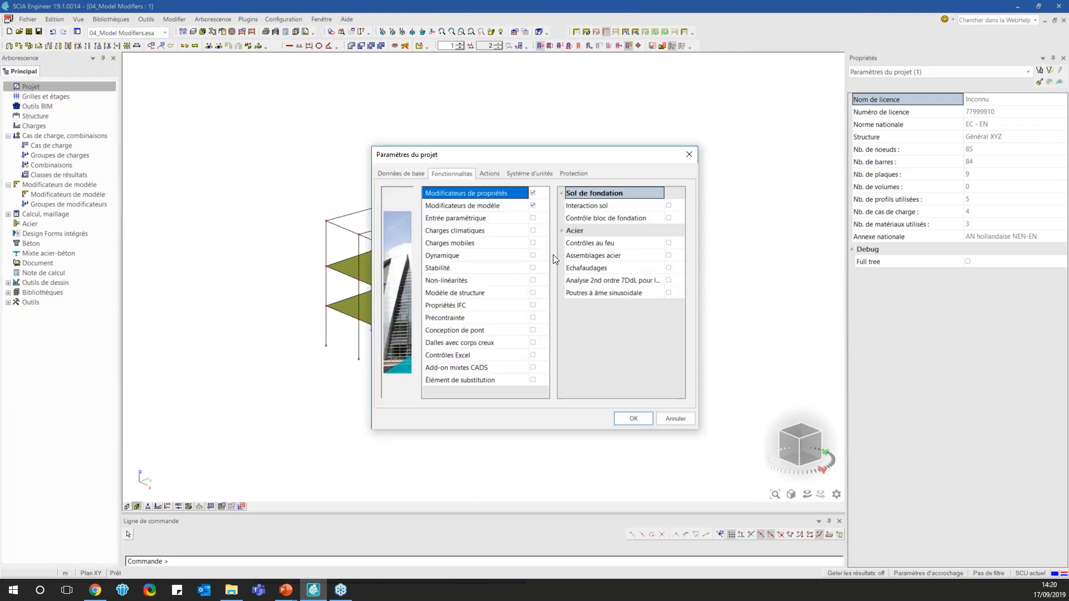
pyautogui.click(500, 206)
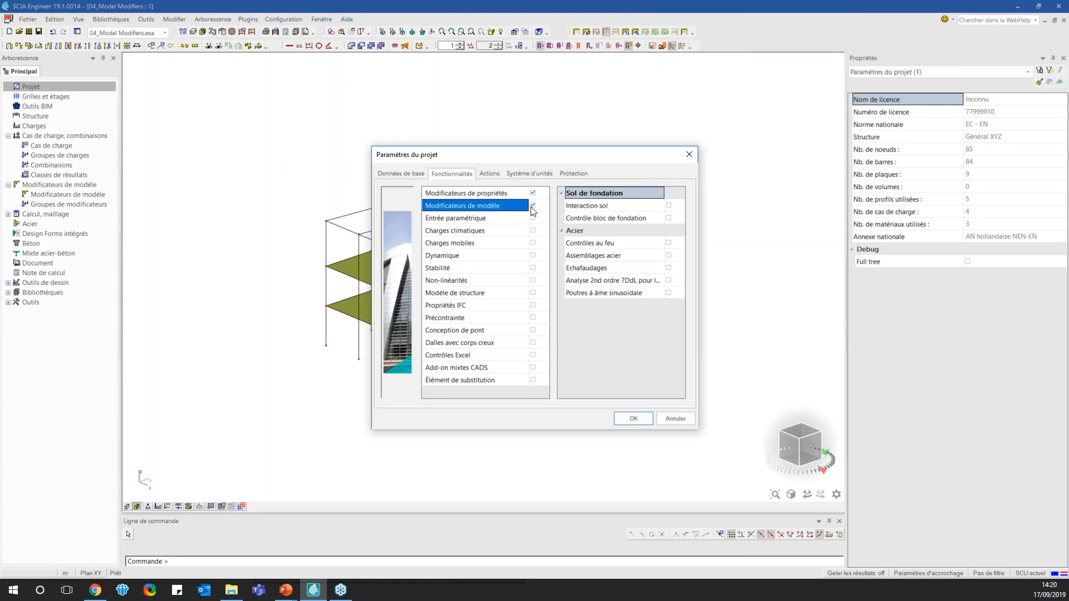
pyautogui.click(532, 206)
pyautogui.click(466, 194)
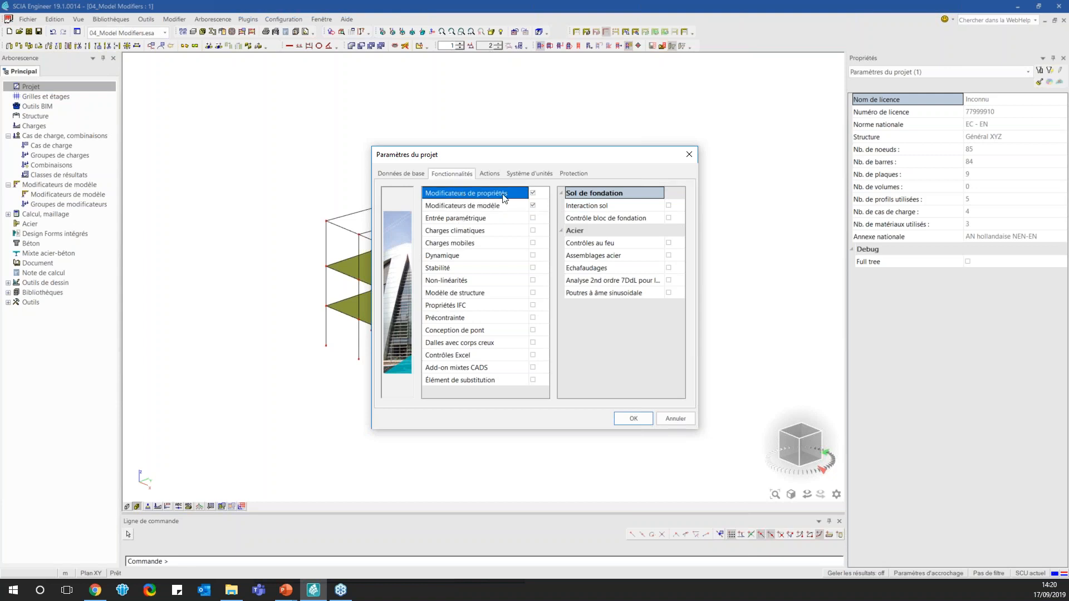
pyautogui.click(633, 419)
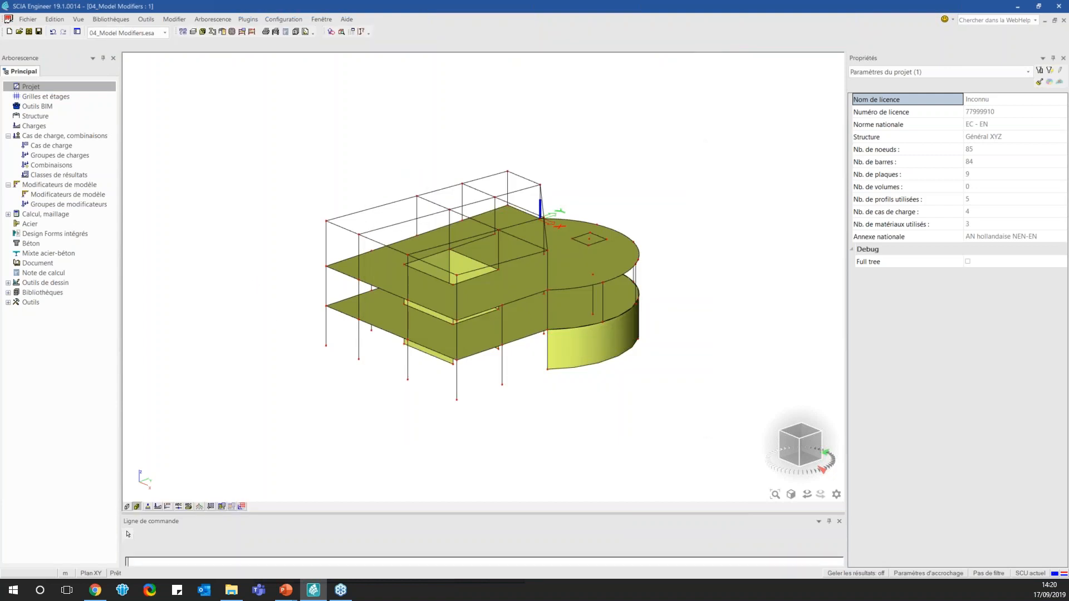
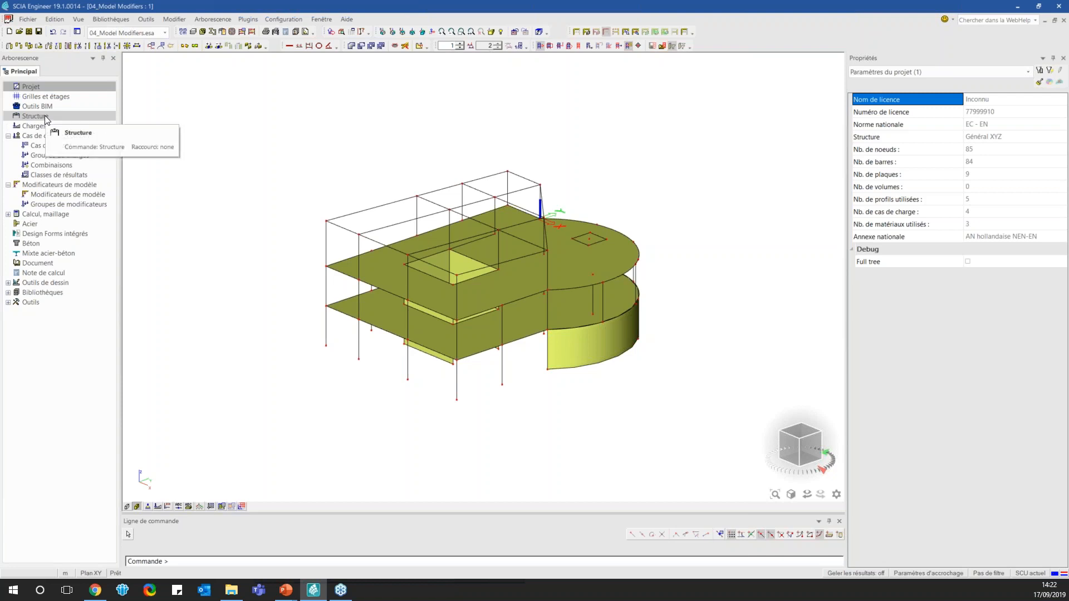
# Apply a 1D property modifier with stiffness correction SF1D1 to the outermost corner column of the top storey
pyautogui.click(45, 117)
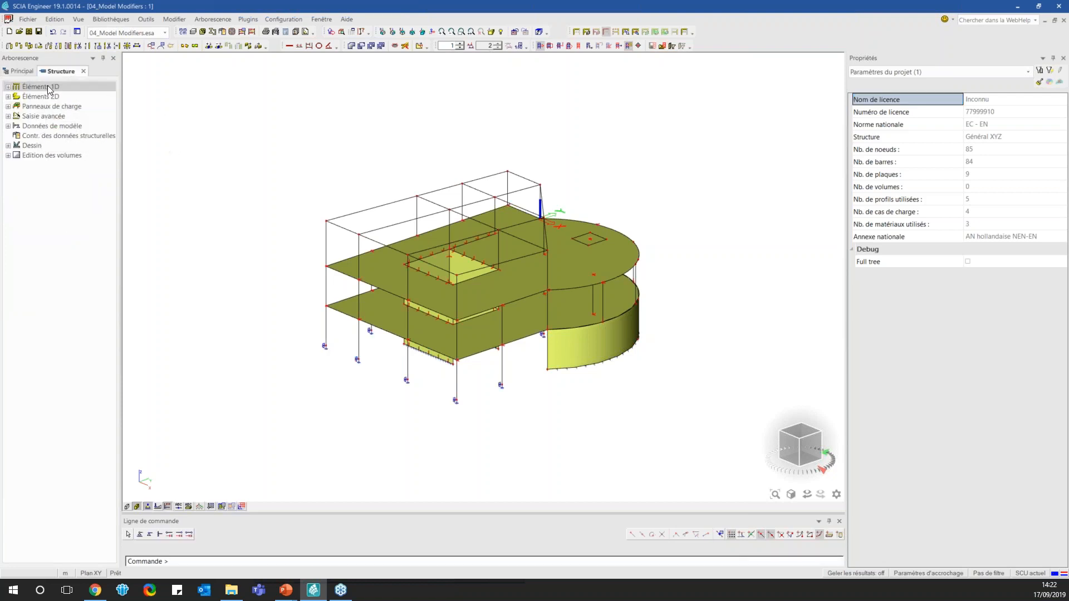
pyautogui.doubleClick(73, 125)
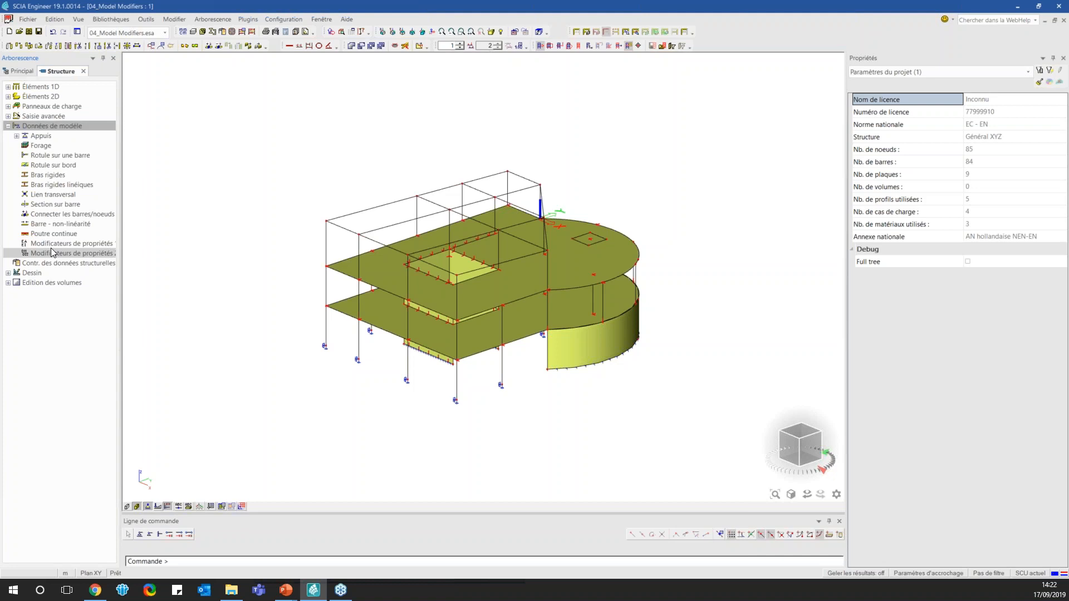
pyautogui.doubleClick(75, 246)
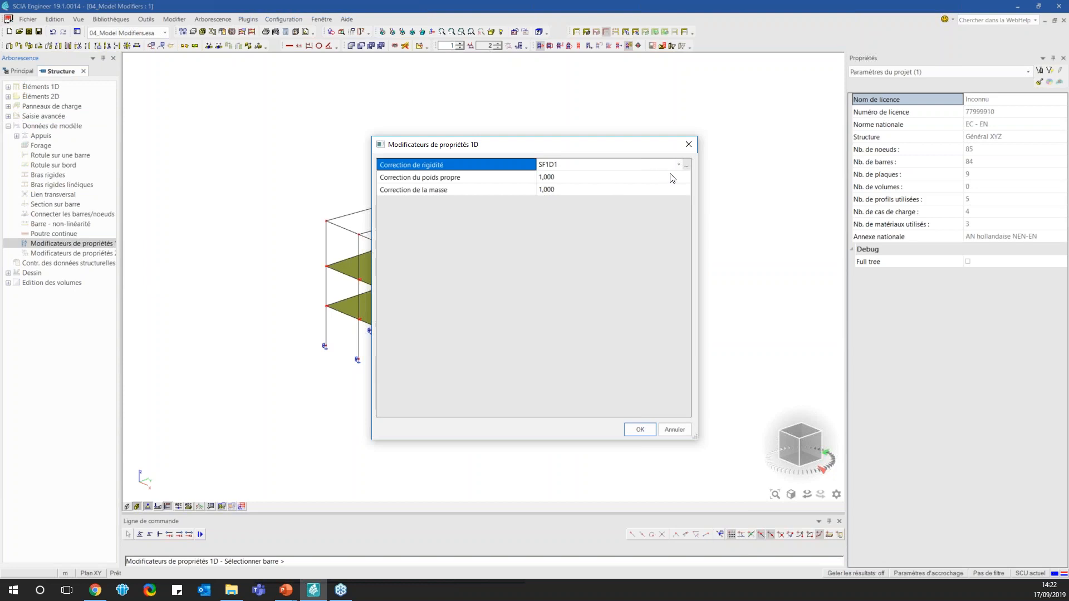
pyautogui.click(686, 165)
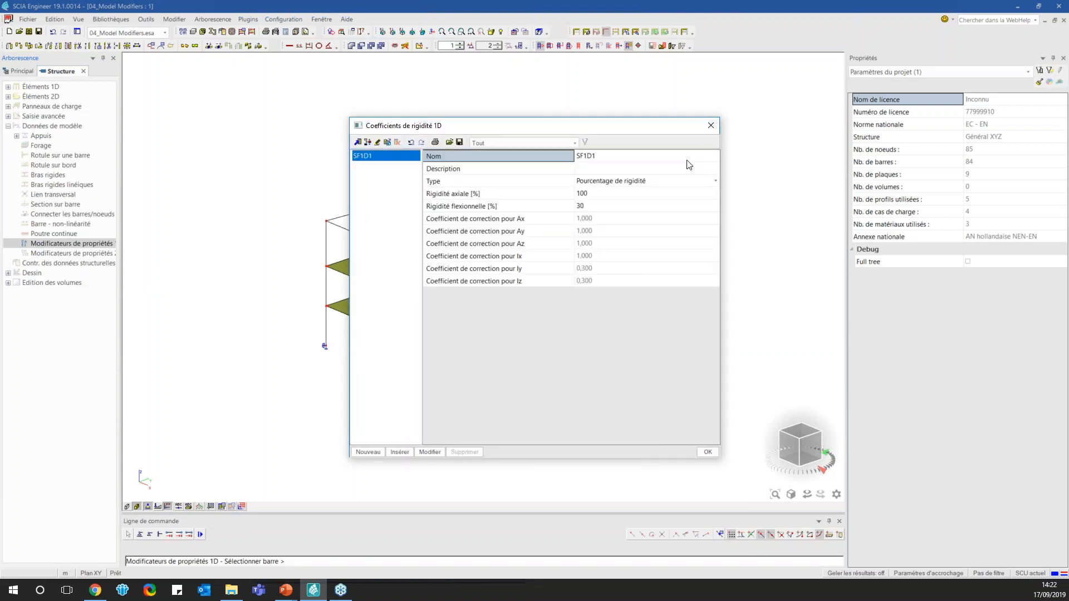
pyautogui.click(710, 125)
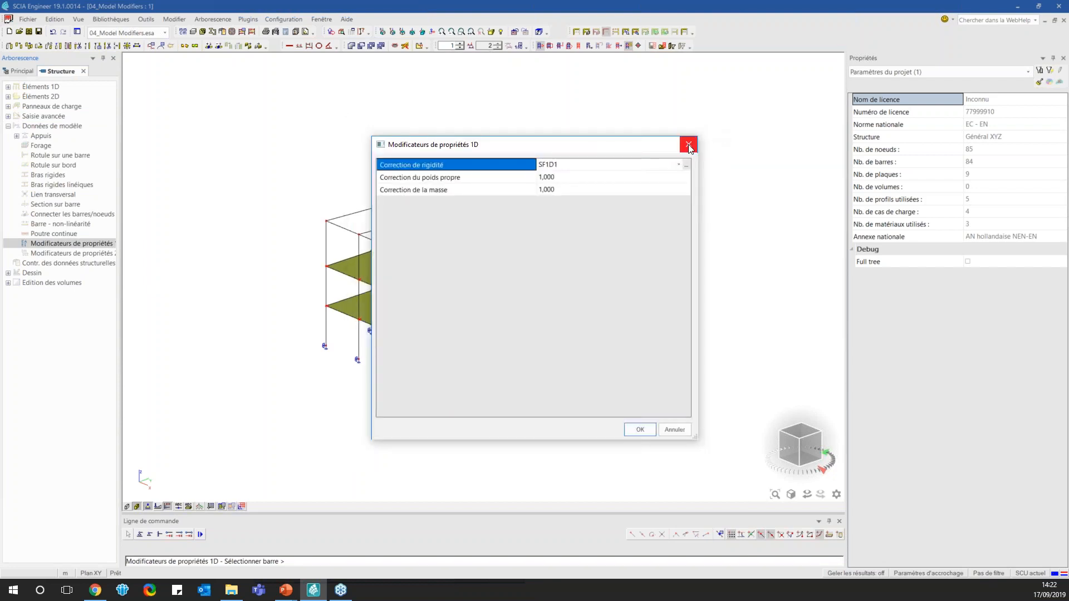
pyautogui.click(632, 431)
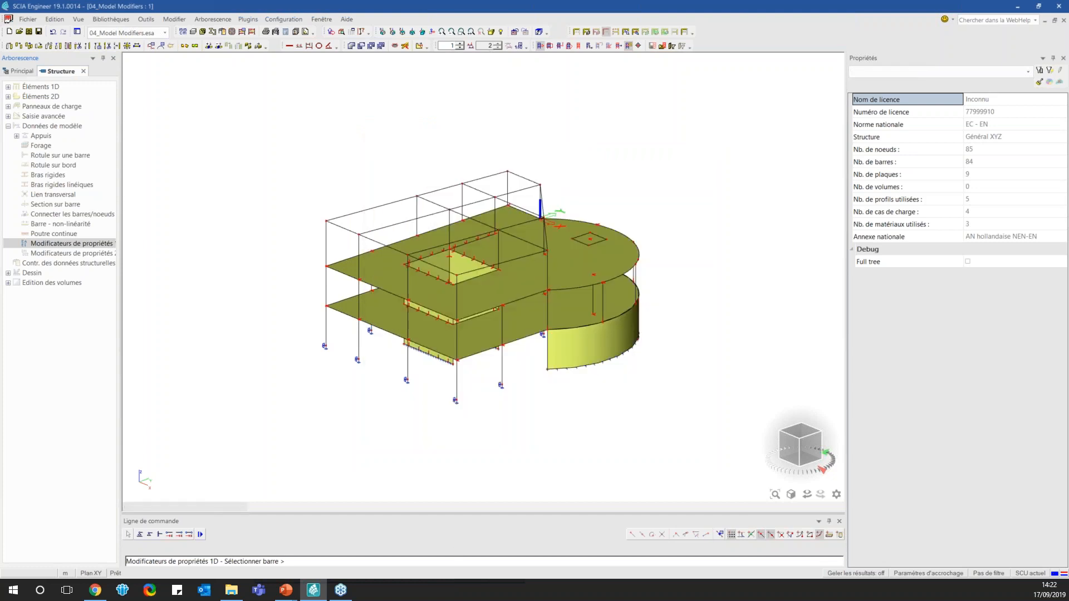
pyautogui.click(326, 248)
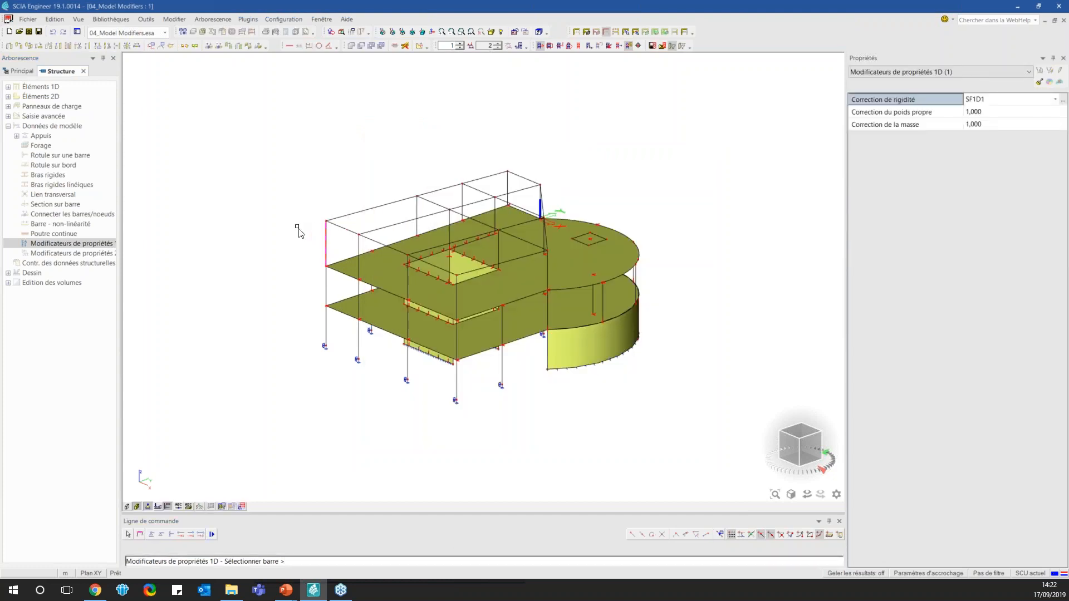
pyautogui.press('Escape')
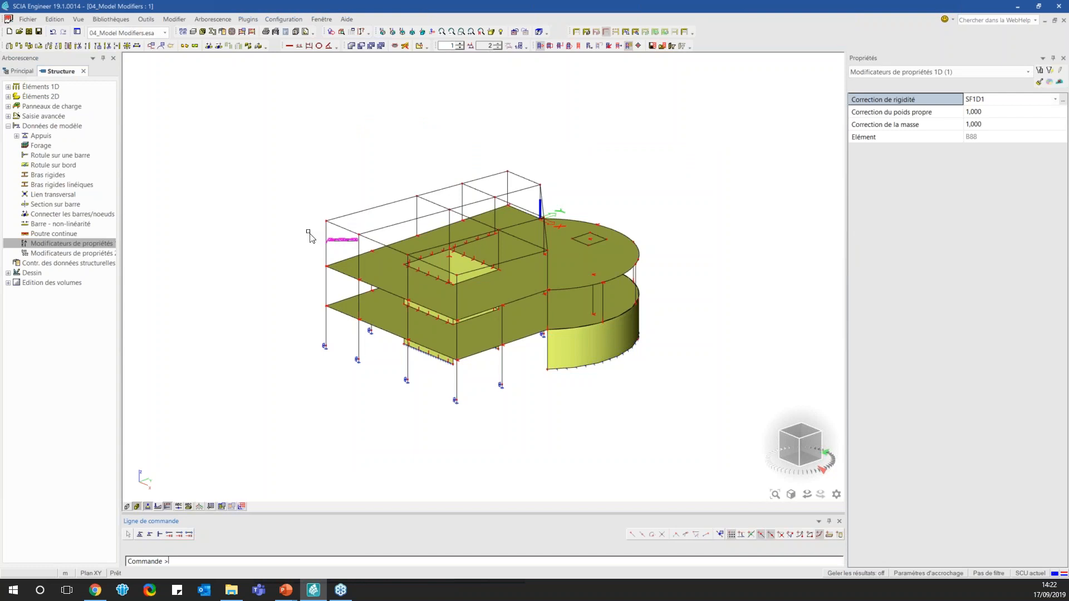
# Review the SF1D1 stiffness coefficients of the new property modifier and inspect its label on the column, then leave the structure data
pyautogui.click(1063, 101)
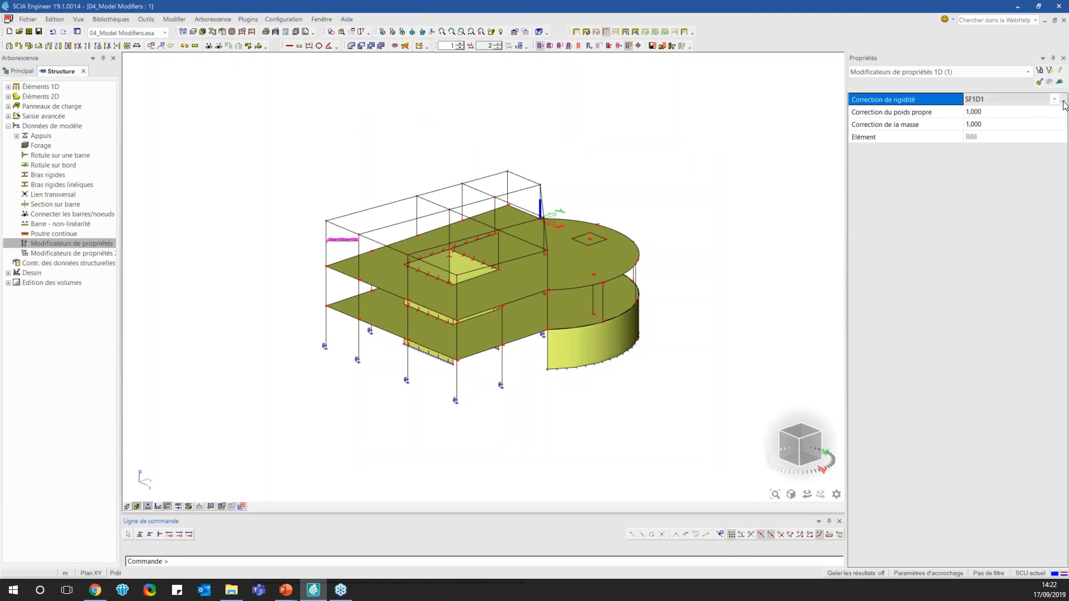
pyautogui.click(1064, 100)
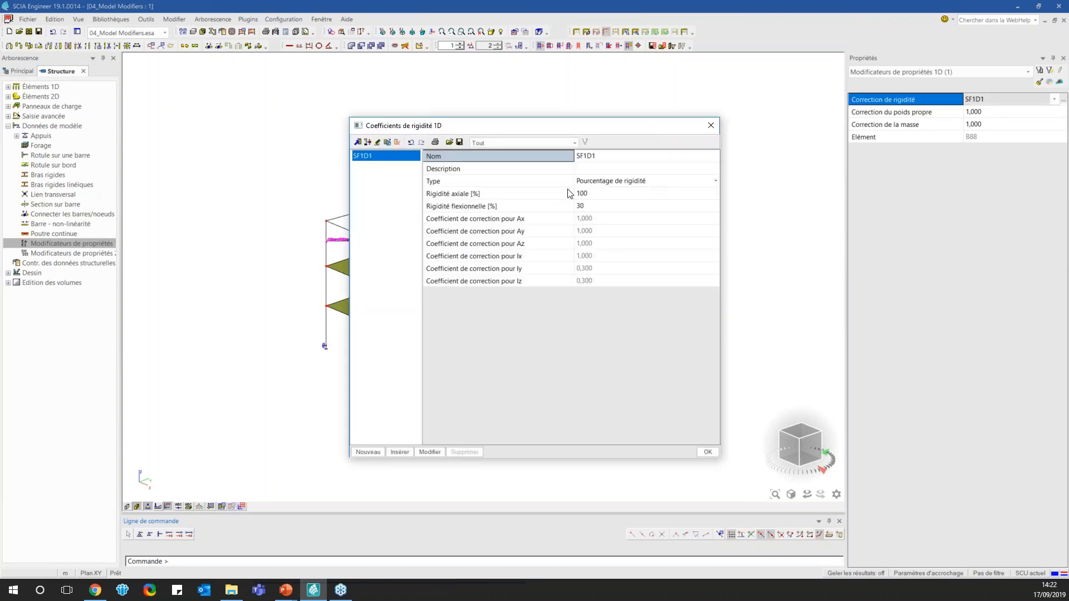
pyautogui.click(711, 126)
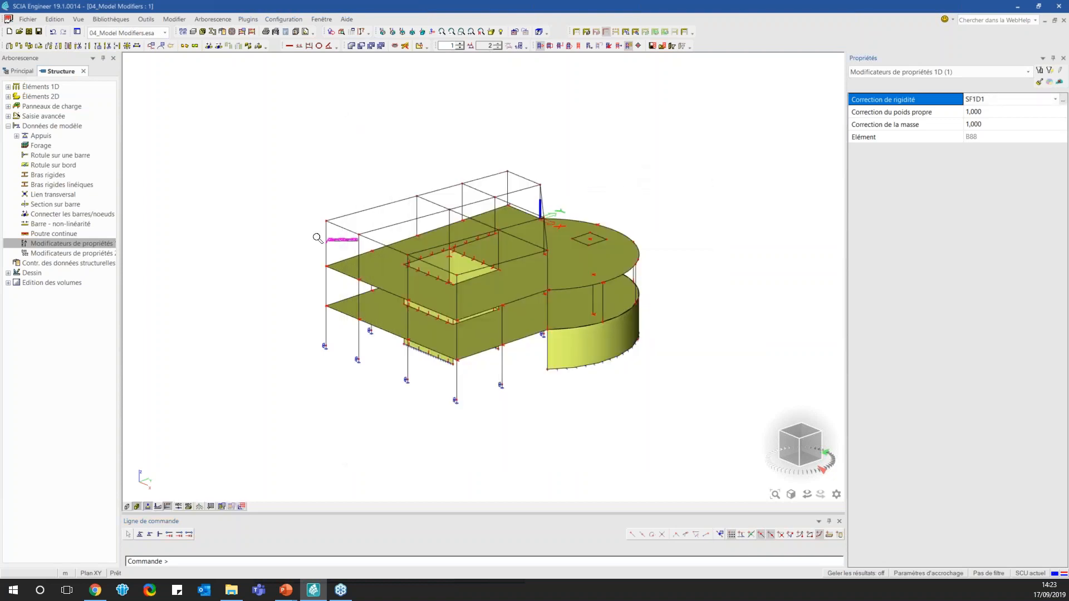
pyautogui.scroll(3, 317, 238)
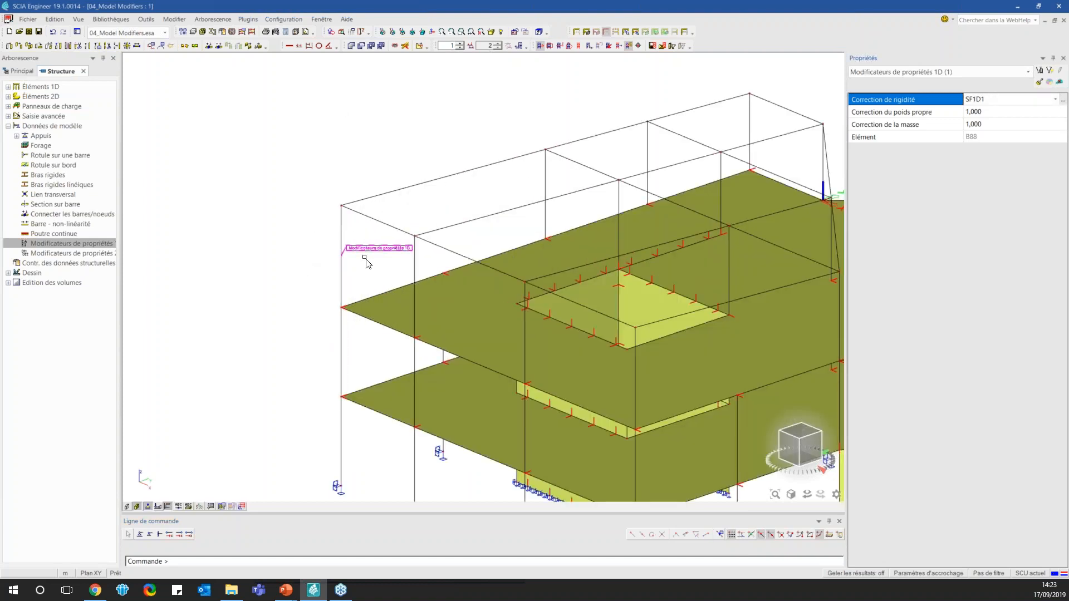
pyautogui.scroll(-3, 200, 261)
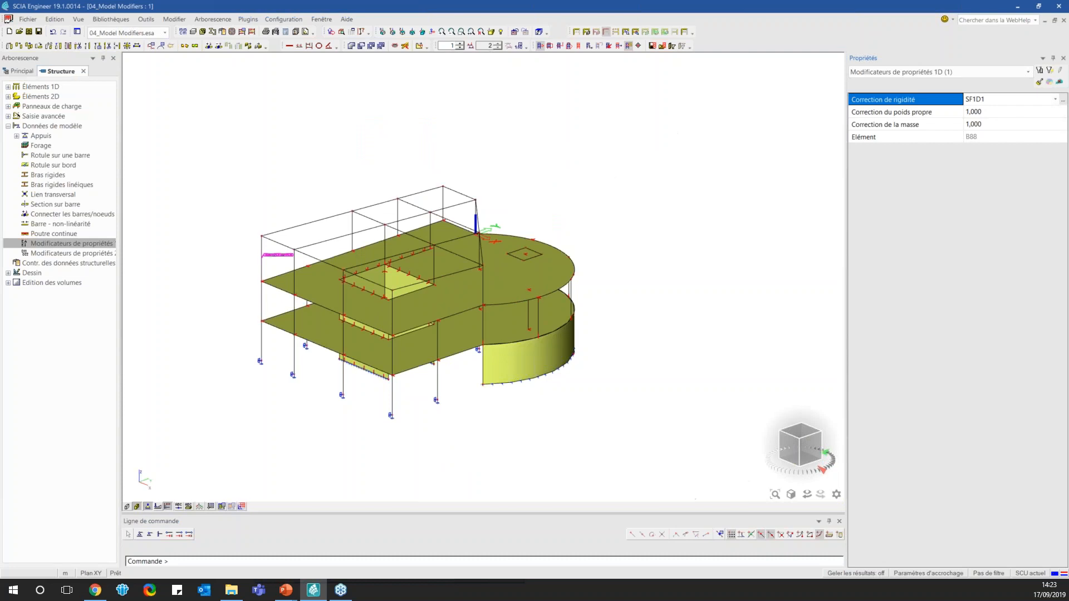
pyautogui.scroll(2, 211, 247)
pyautogui.press('Escape')
pyautogui.click(83, 71)
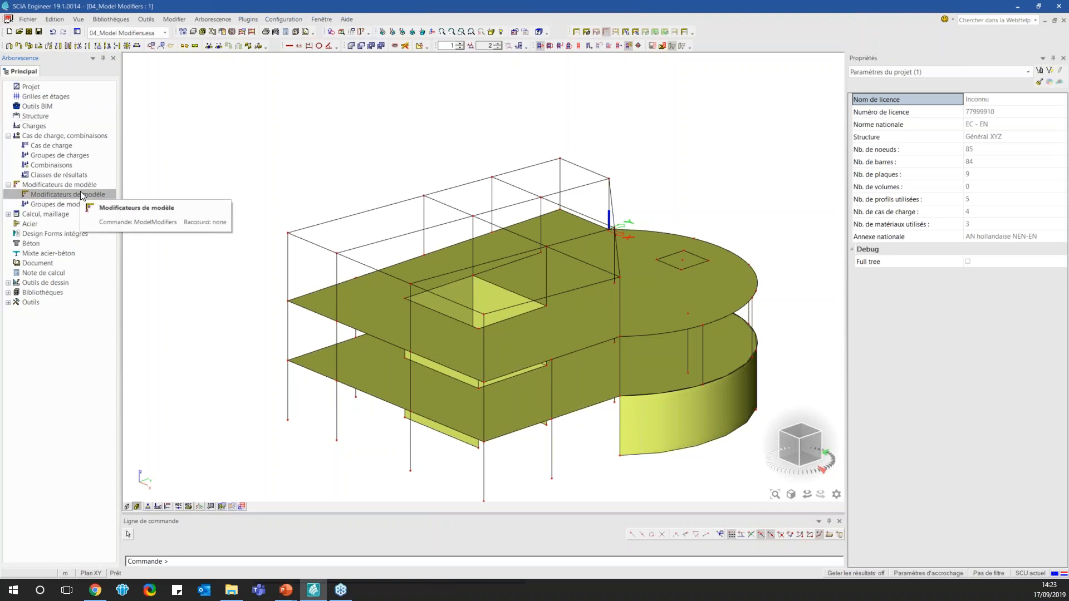
# Display the model modifiers of group MOG1 and examine its absences and the available absence and stiffness modifier types
pyautogui.doubleClick(81, 195)
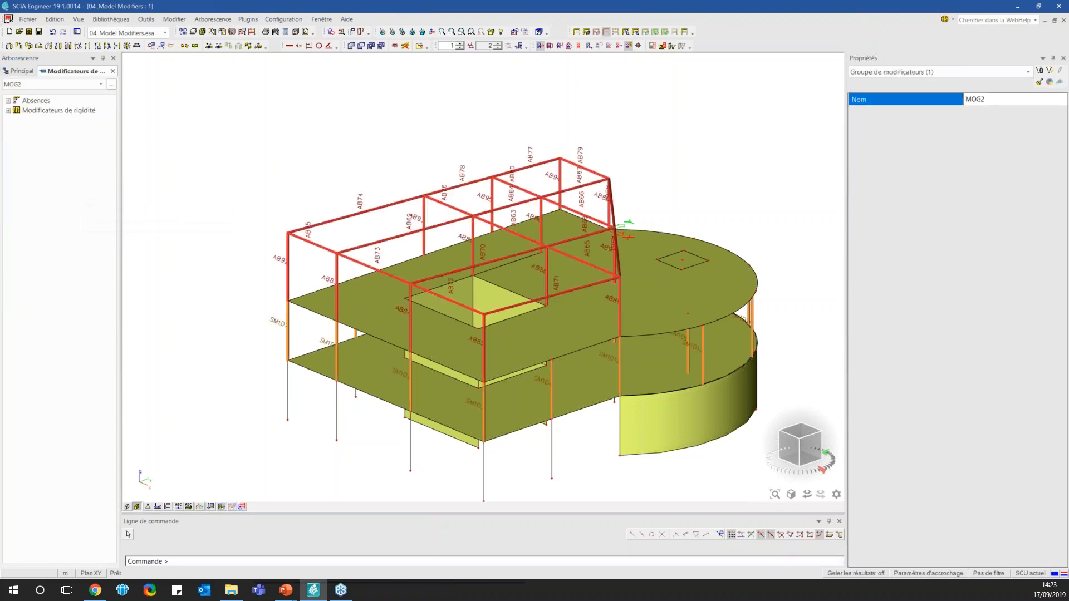
pyautogui.click(101, 83)
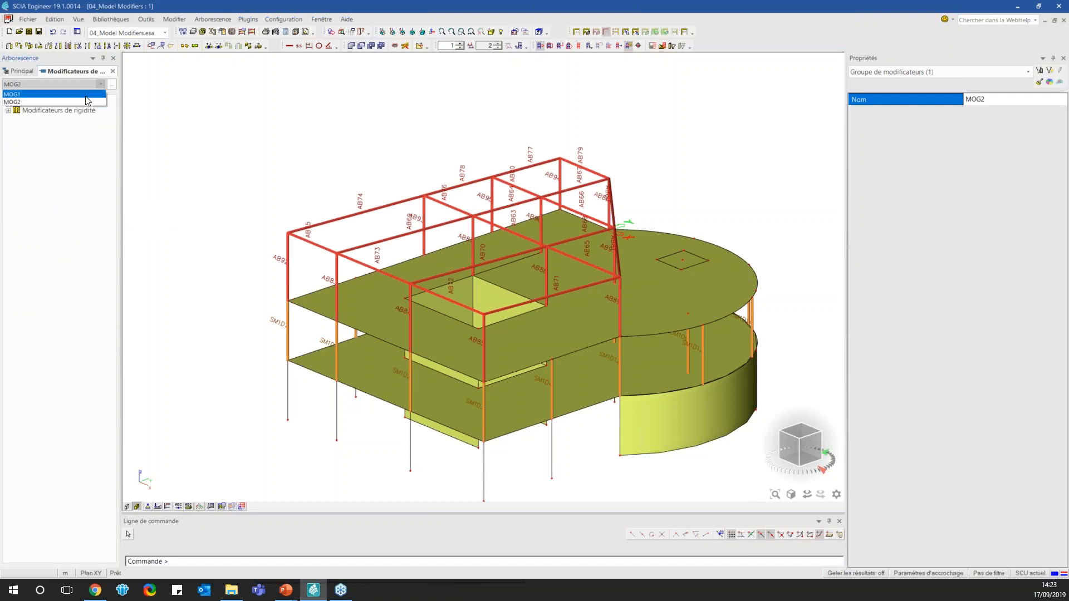
pyautogui.click(86, 94)
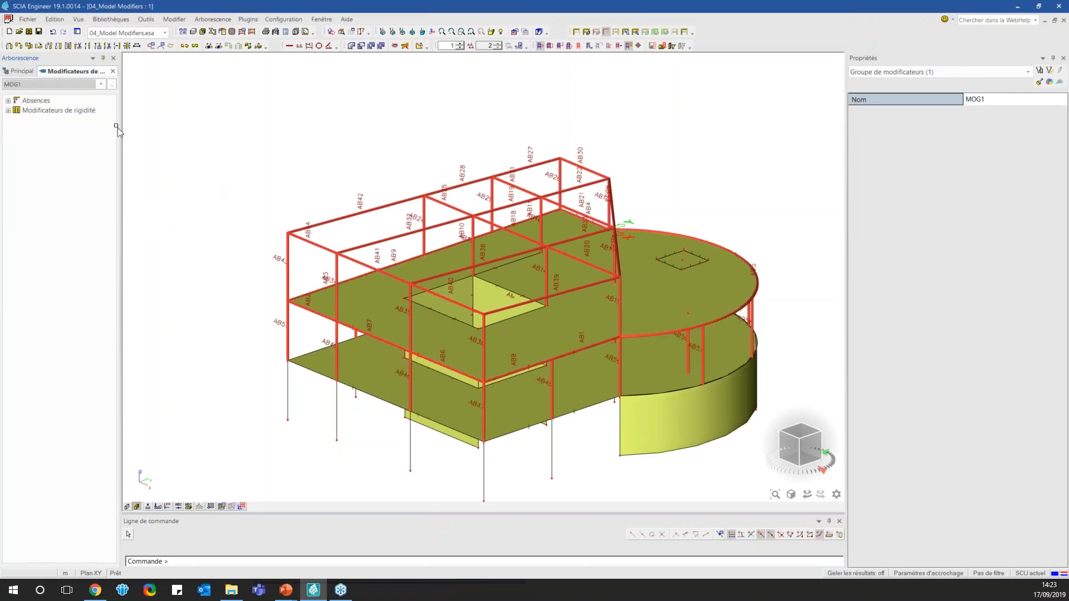
pyautogui.click(8, 110)
pyautogui.click(8, 100)
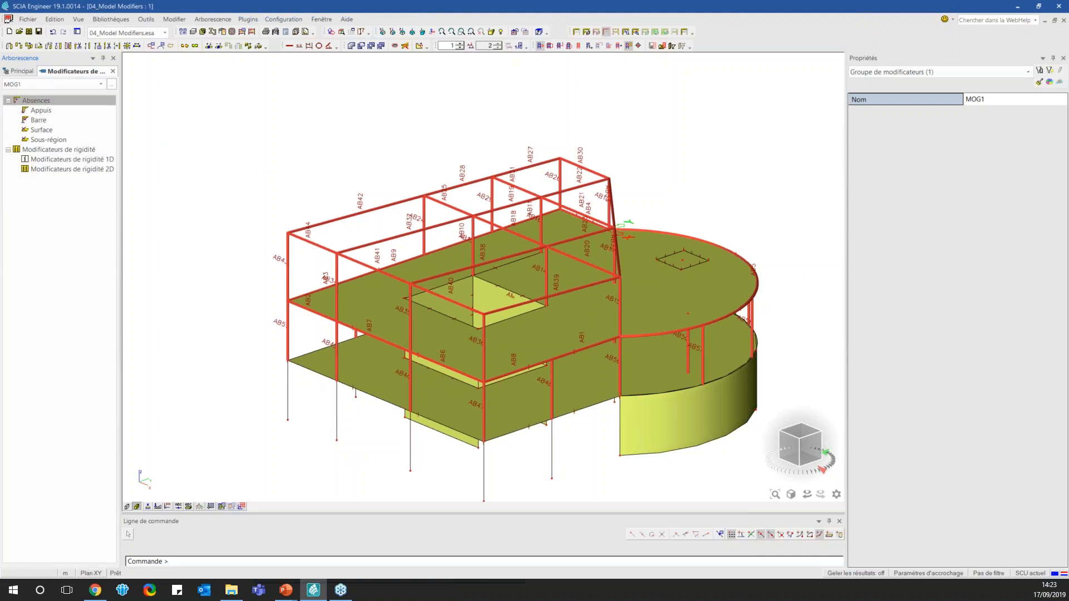
pyautogui.scroll(-2, 262, 213)
pyautogui.scroll(2, 358, 330)
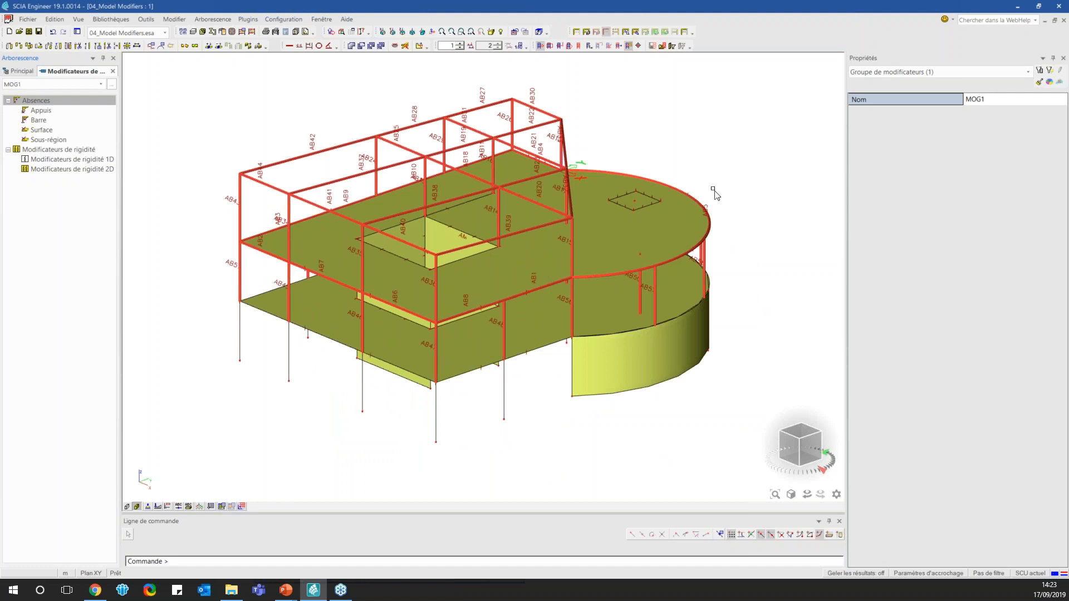
# Display modifier group MOG2 and examine its absent top-storey members and column stiffness modifiers from several angles
pyautogui.click(54, 84)
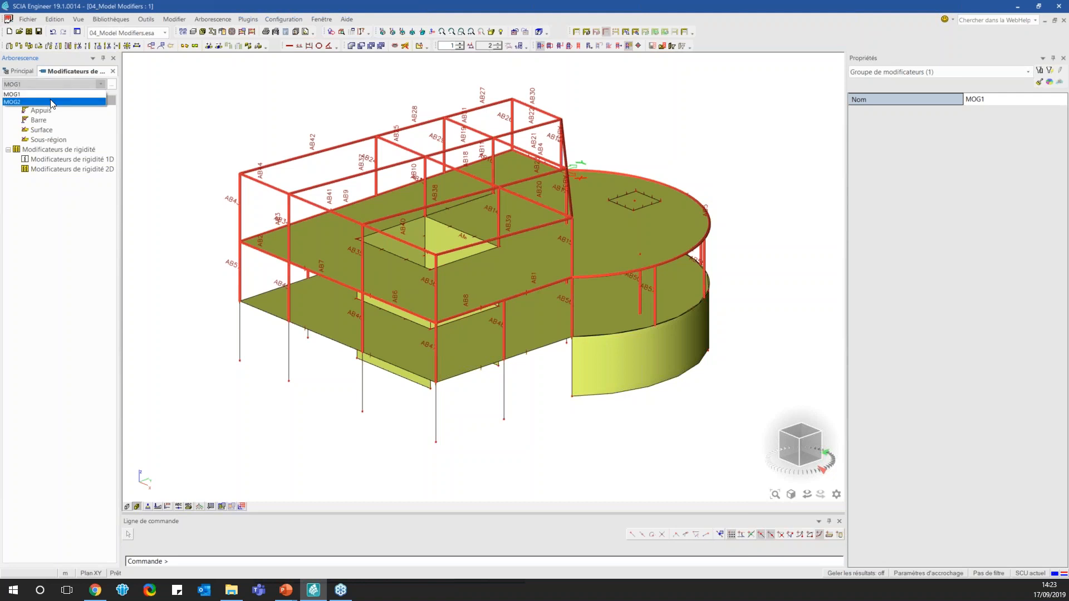
pyautogui.click(14, 102)
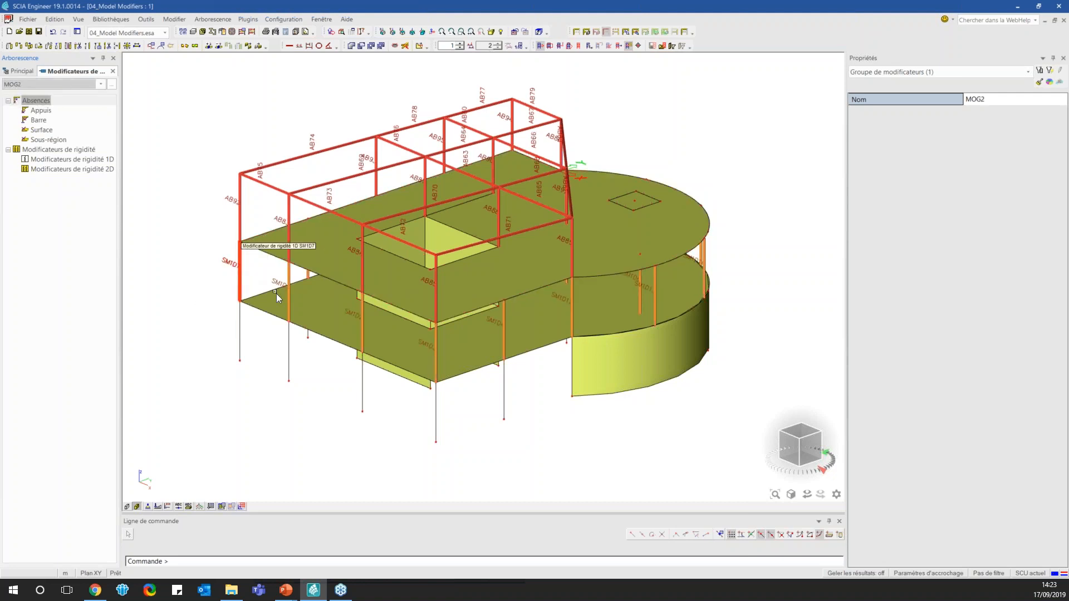
pyautogui.click(796, 443)
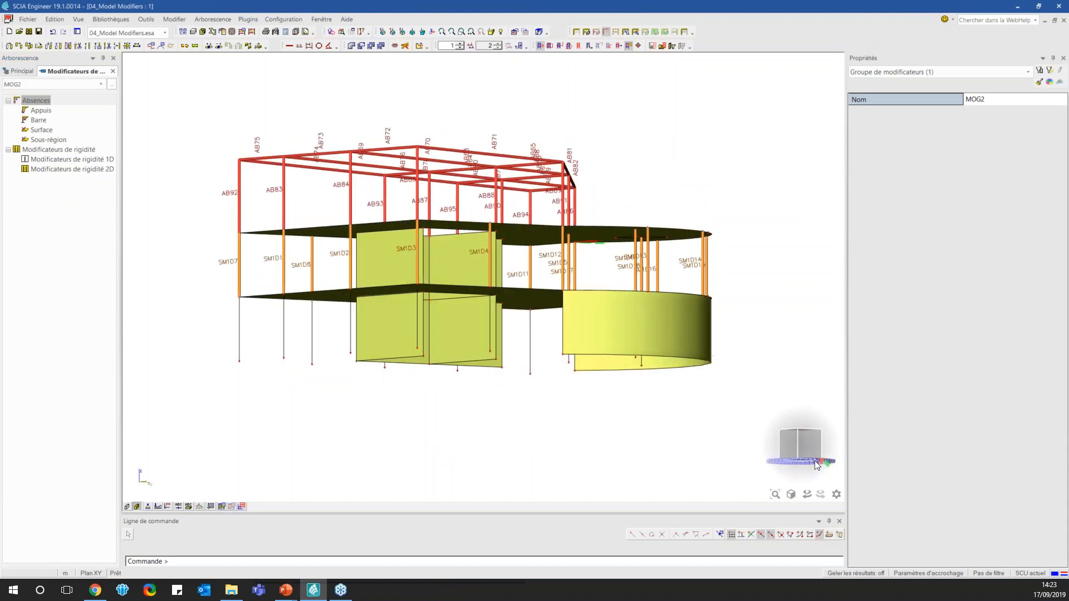
pyautogui.click(813, 446)
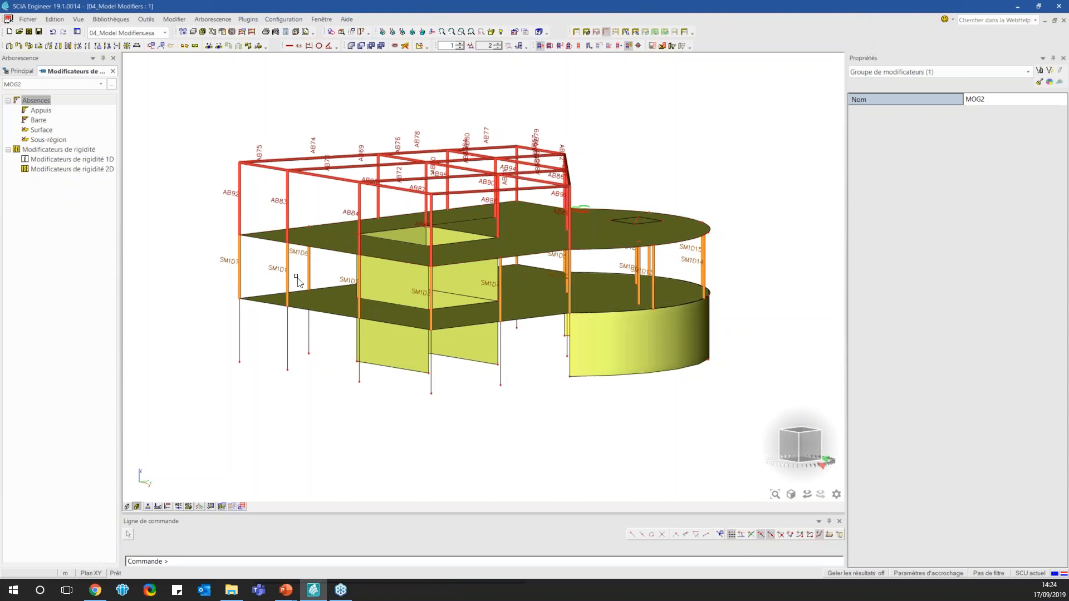
# Review the SF1D1 stiffness coefficients and available correction types for the outer middle-storey column's modifier in group MOG2, then leave the model modifiers
pyautogui.click(224, 266)
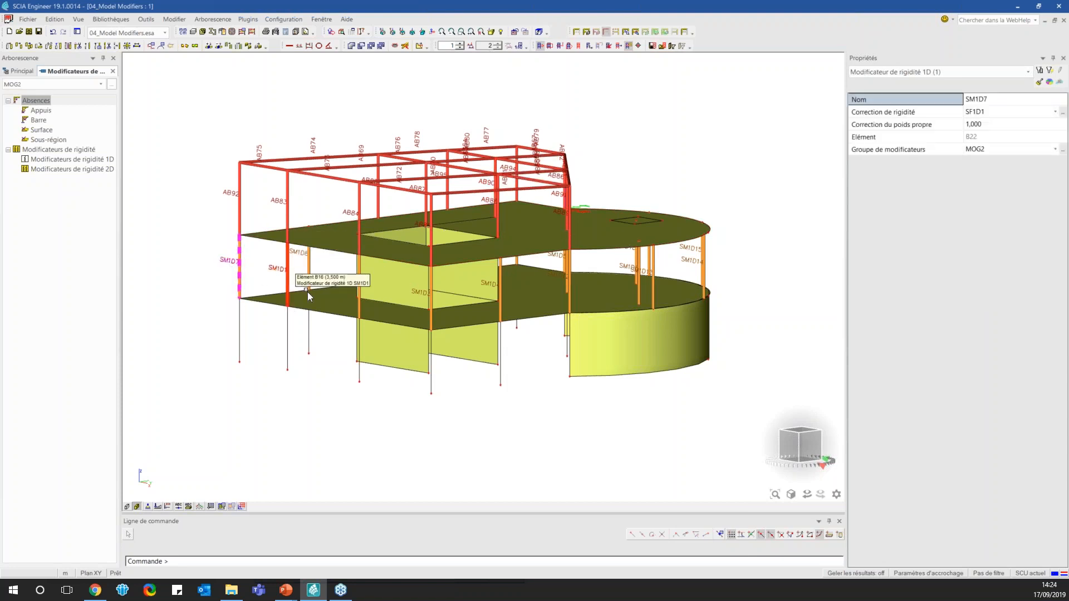
pyautogui.click(1063, 112)
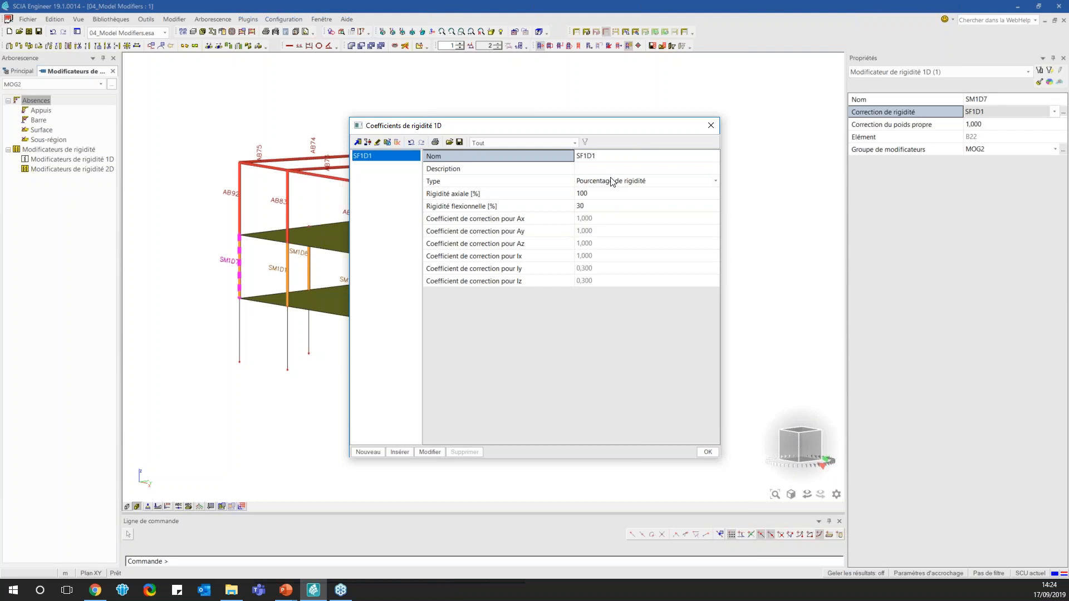
pyautogui.click(611, 181)
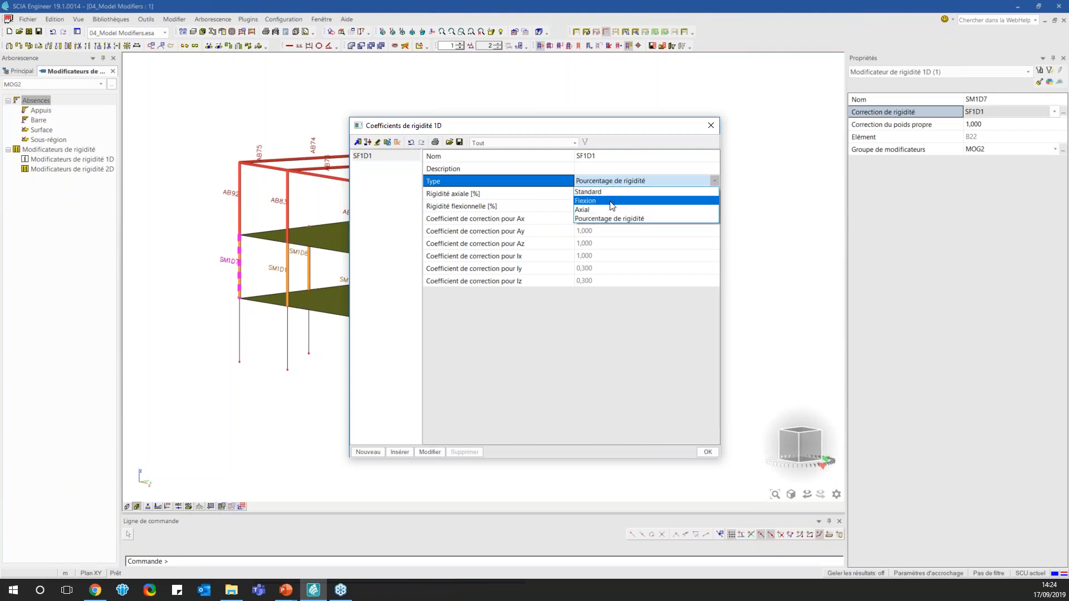
pyautogui.click(638, 182)
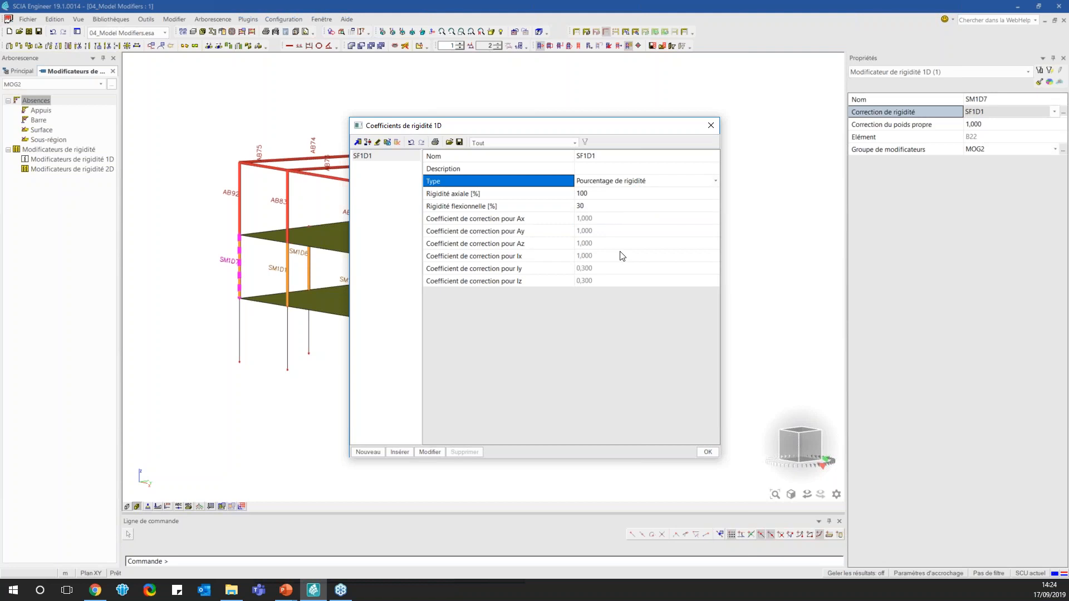
pyautogui.click(709, 125)
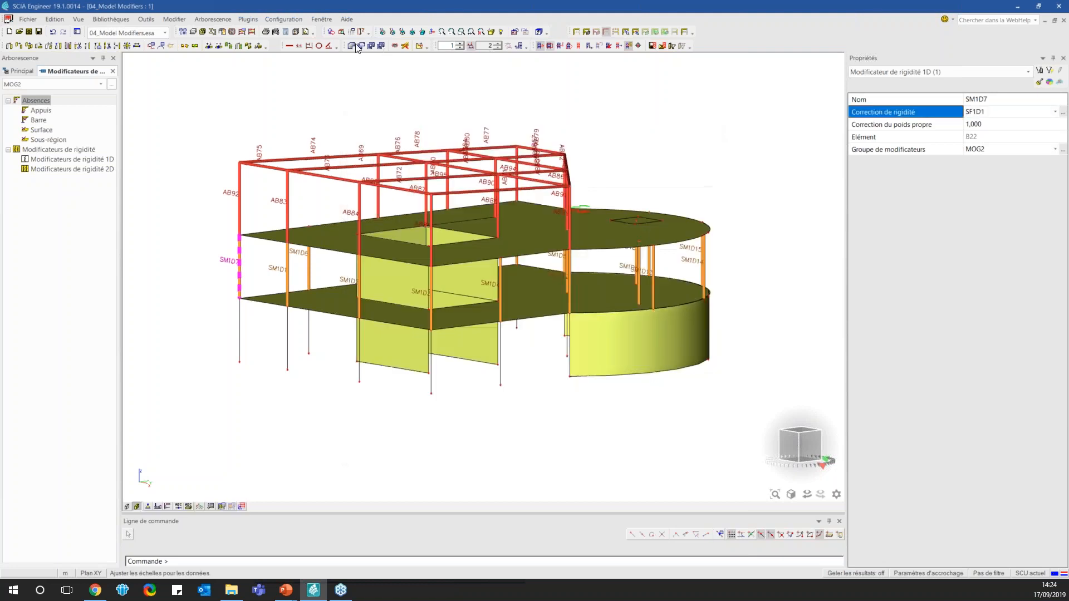
pyautogui.click(113, 71)
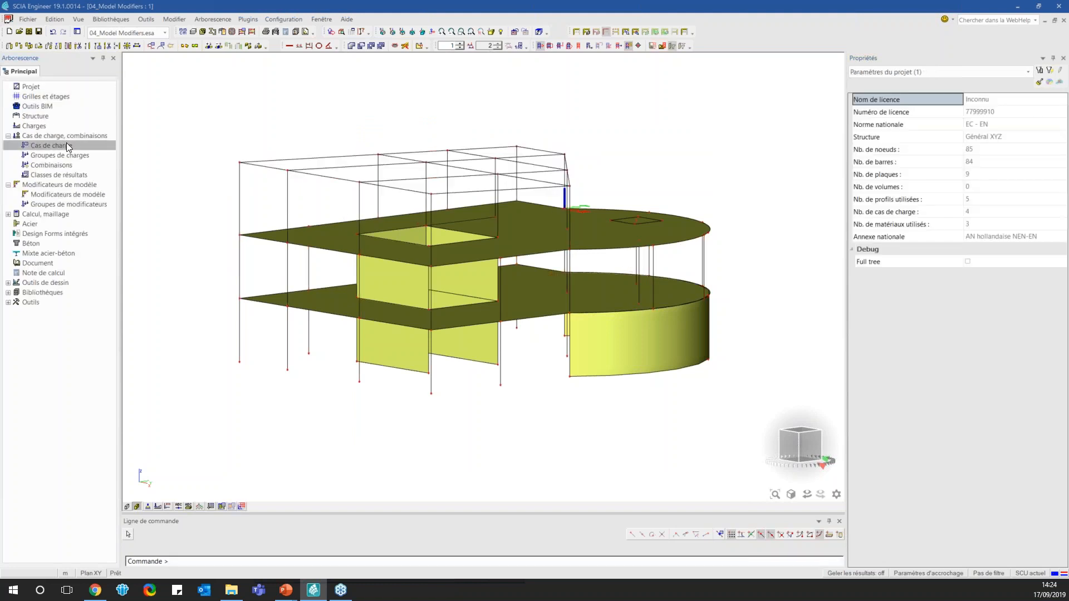
# Review the modifier group assigned to each of the load cases stage01, stage02 and stage03
pyautogui.click(67, 147)
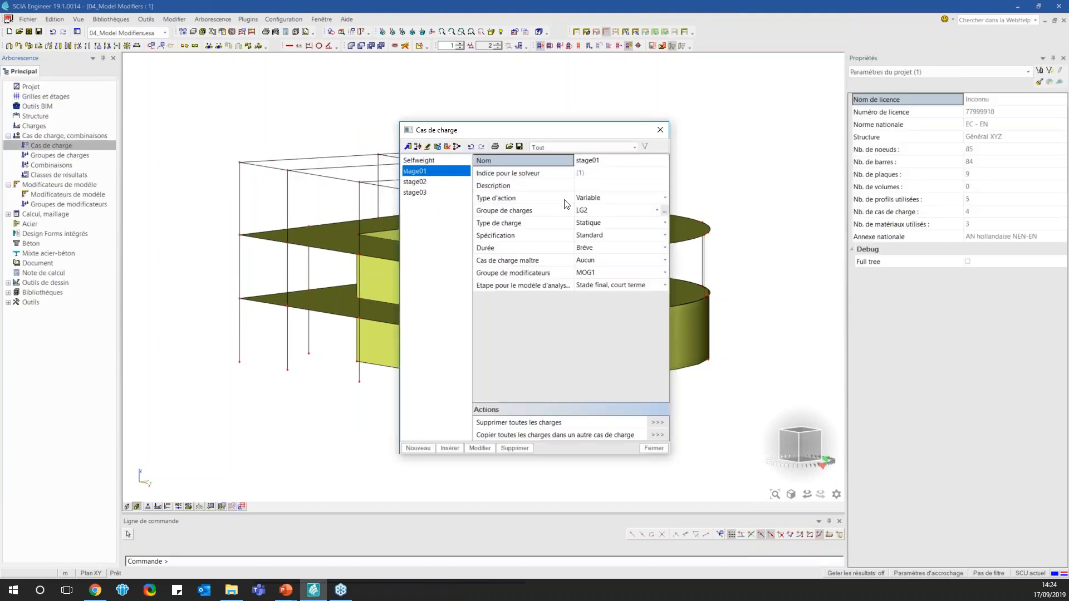
pyautogui.moveTo(544, 133); pyautogui.dragTo(561, 97)
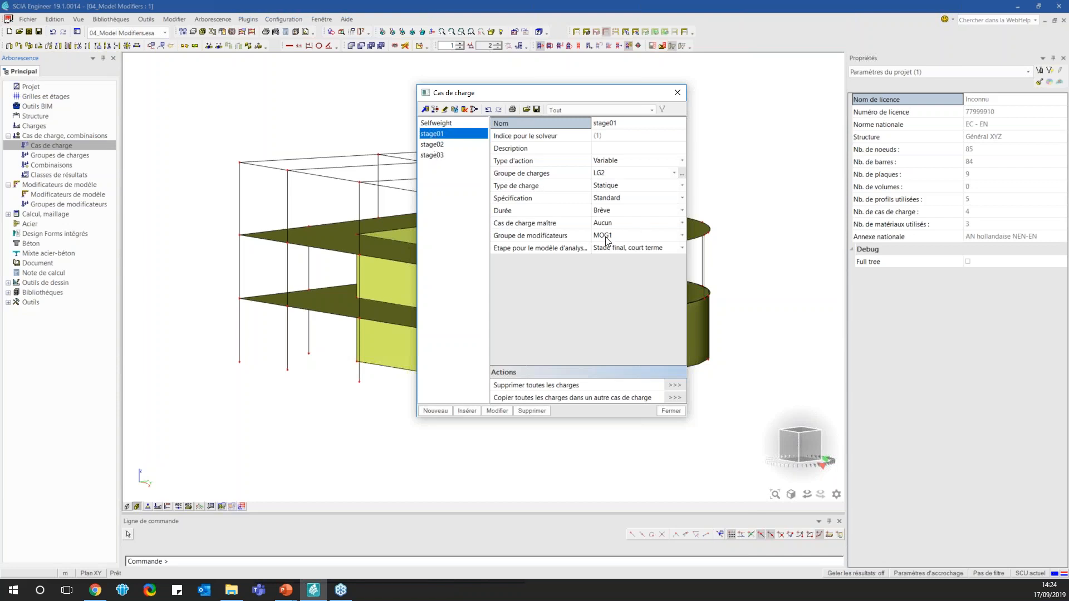
pyautogui.moveTo(574, 98); pyautogui.dragTo(726, 93)
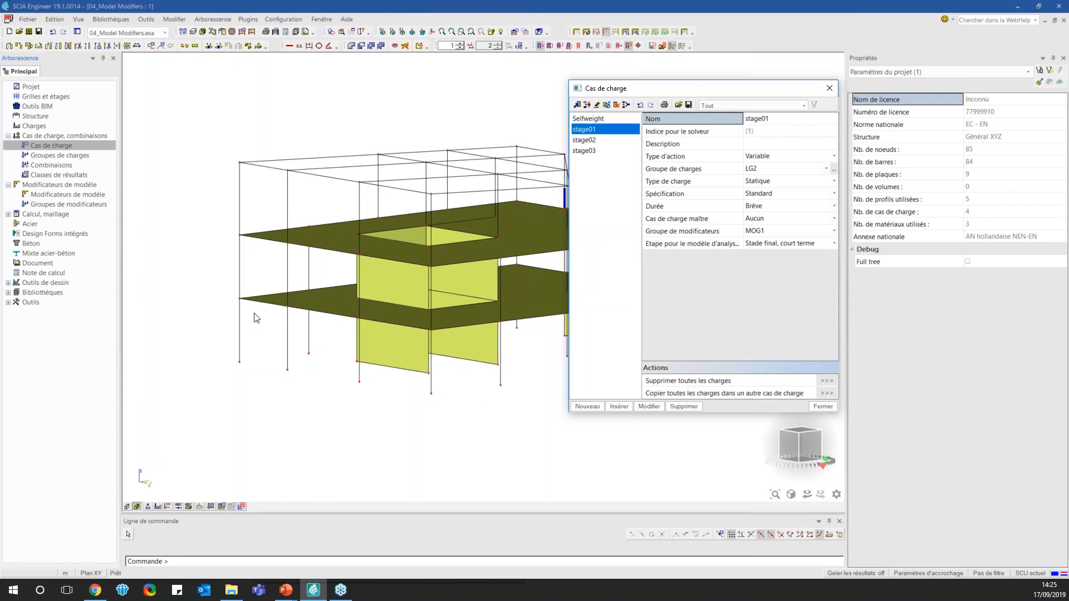
pyautogui.click(610, 139)
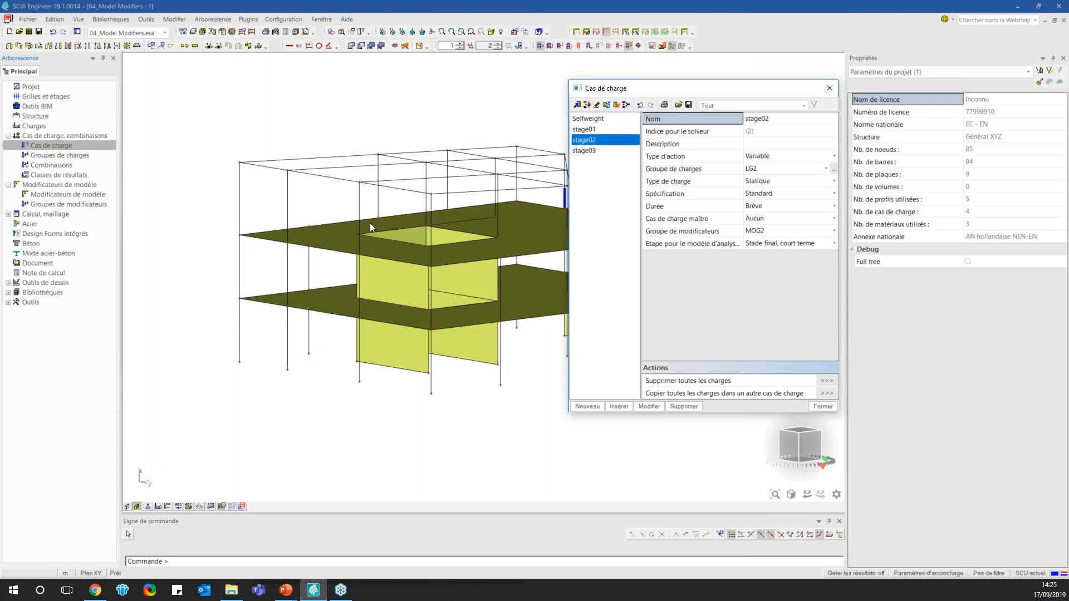
pyautogui.click(596, 152)
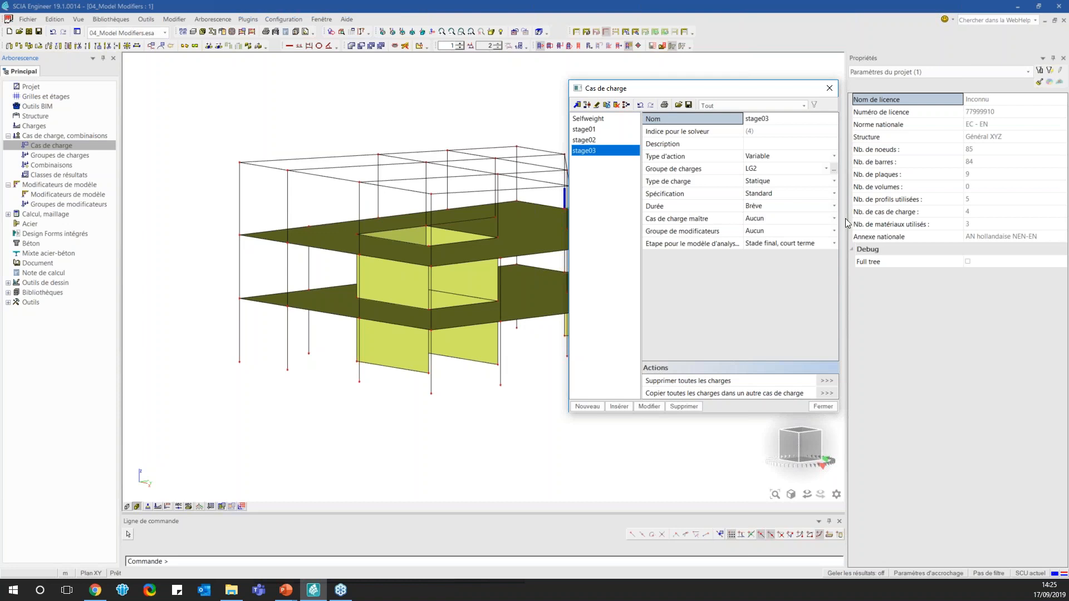
pyautogui.click(829, 88)
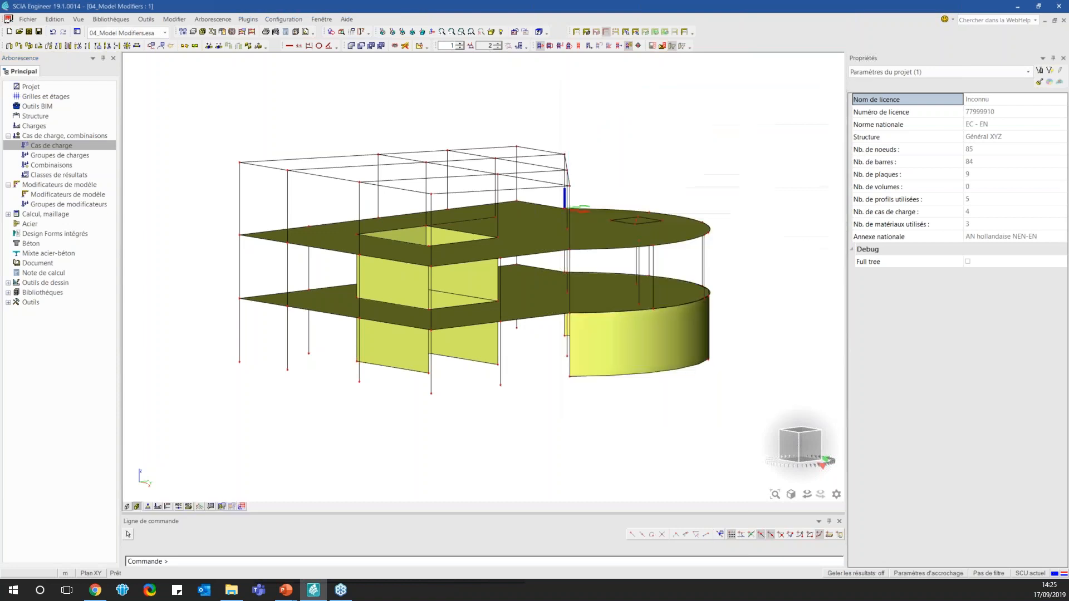
# Switch to the calculated project 04_Model Modifiers_R and open its 3D displacement results
pyautogui.click(164, 34)
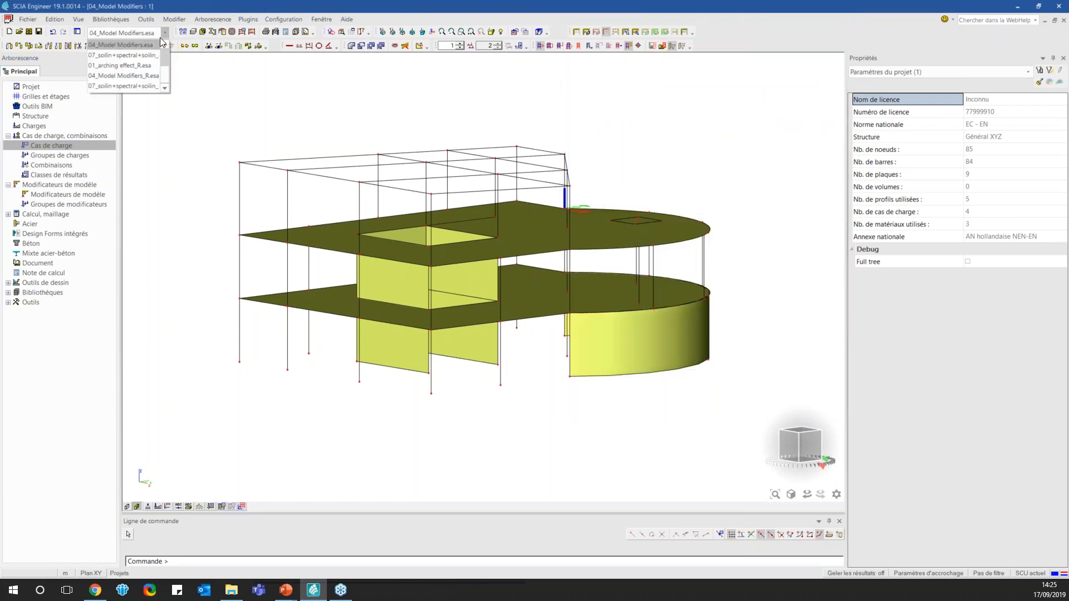
pyautogui.click(123, 75)
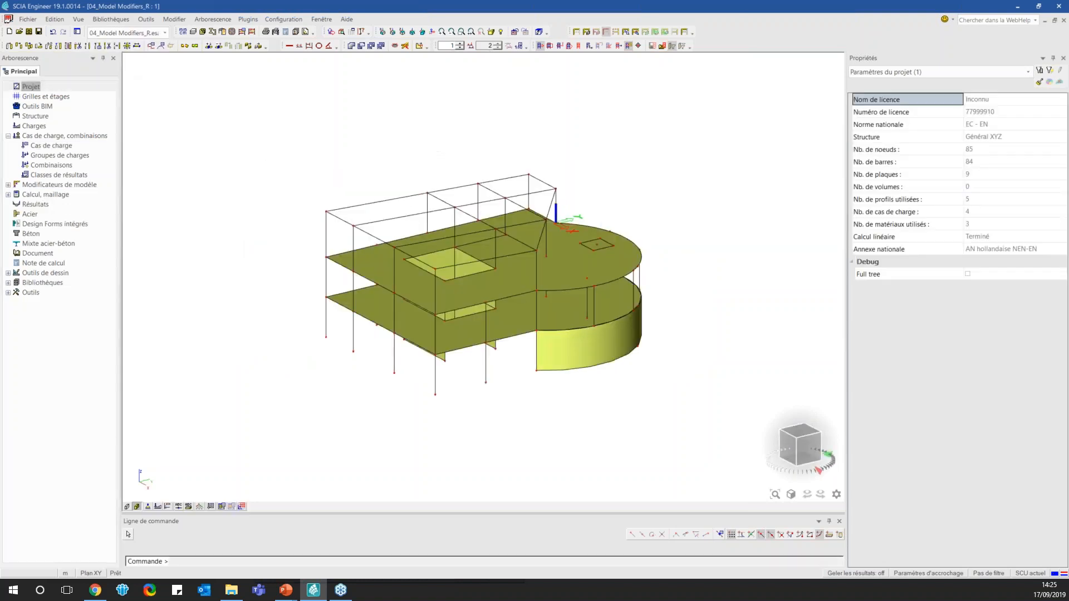
pyautogui.click(36, 204)
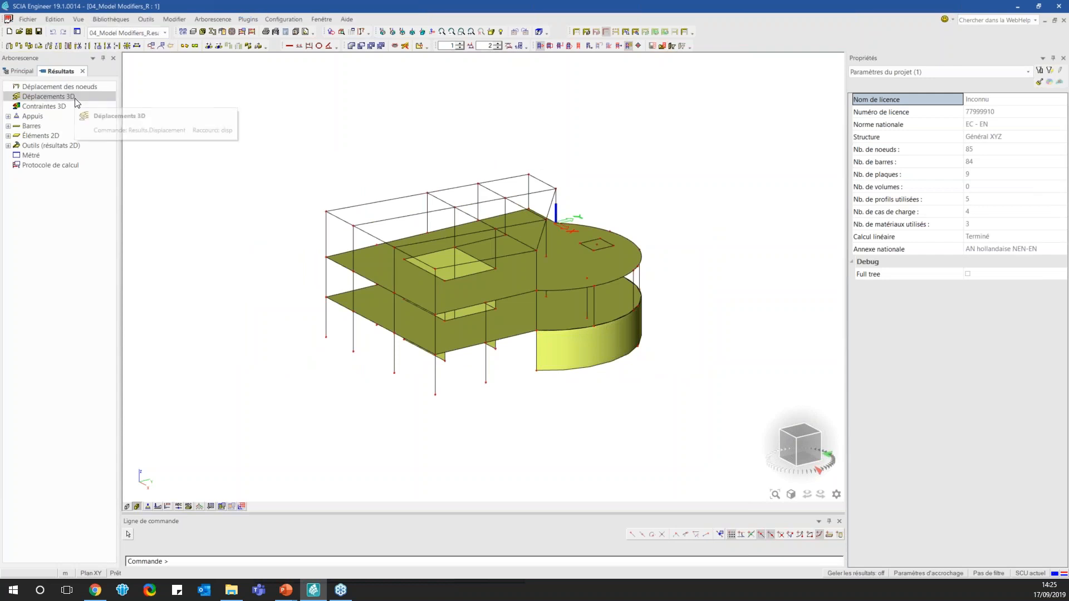
pyautogui.click(75, 100)
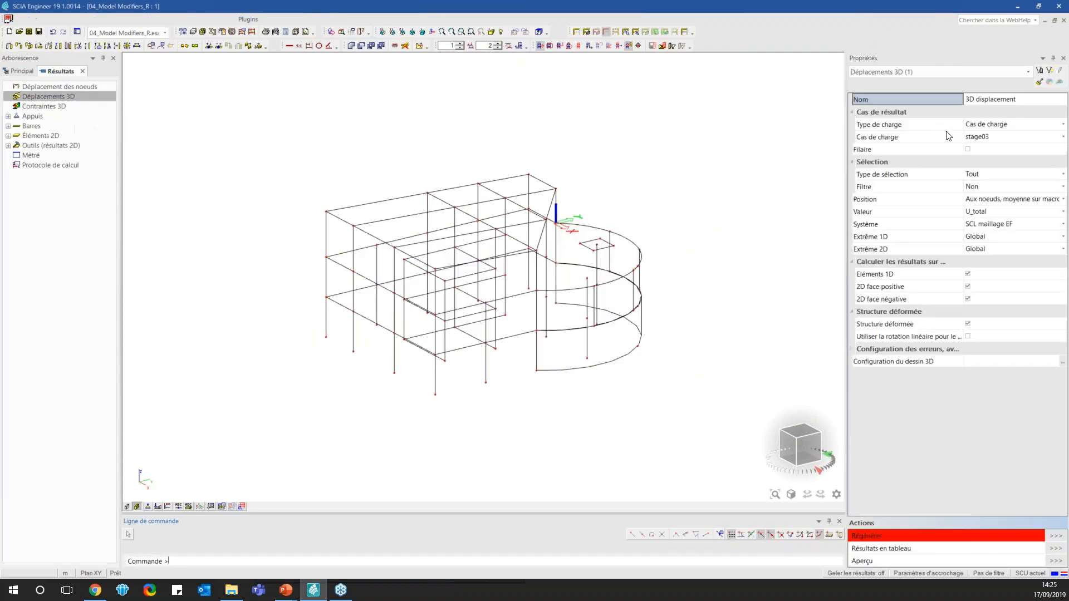
# Display the 3D displacements for load case stage01 and examine the deformed structure up close
pyautogui.click(975, 137)
pyautogui.click(970, 158)
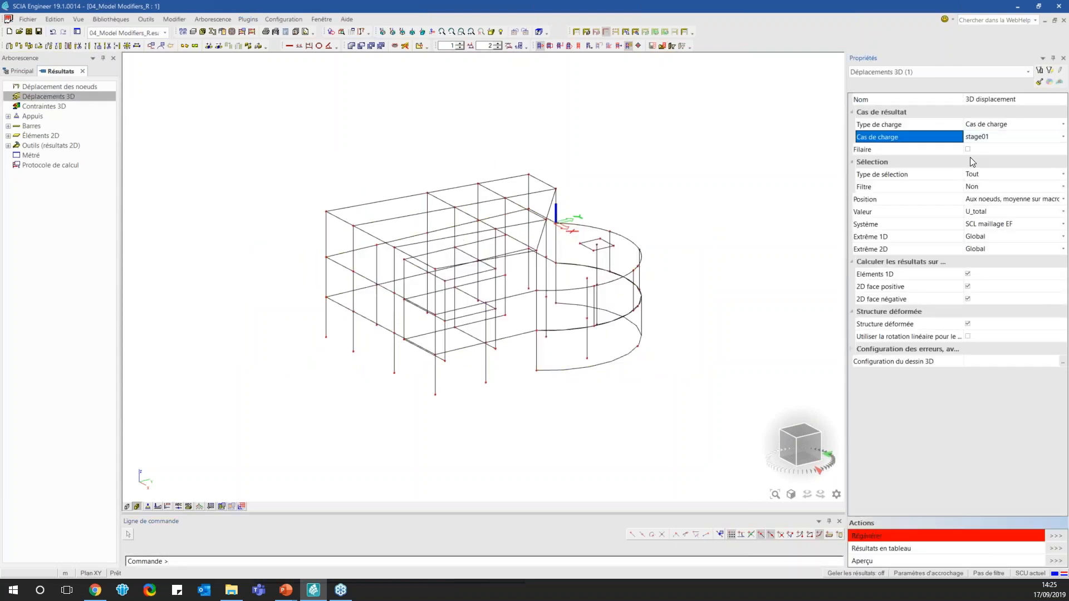
pyautogui.click(1047, 537)
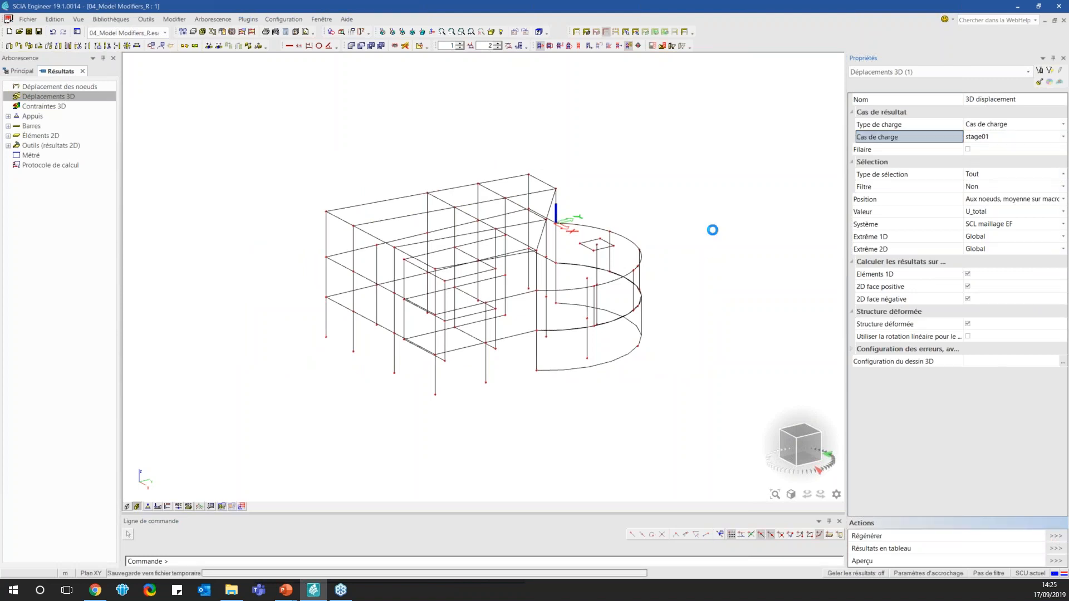
pyautogui.moveTo(796, 440); pyautogui.dragTo(803, 440)
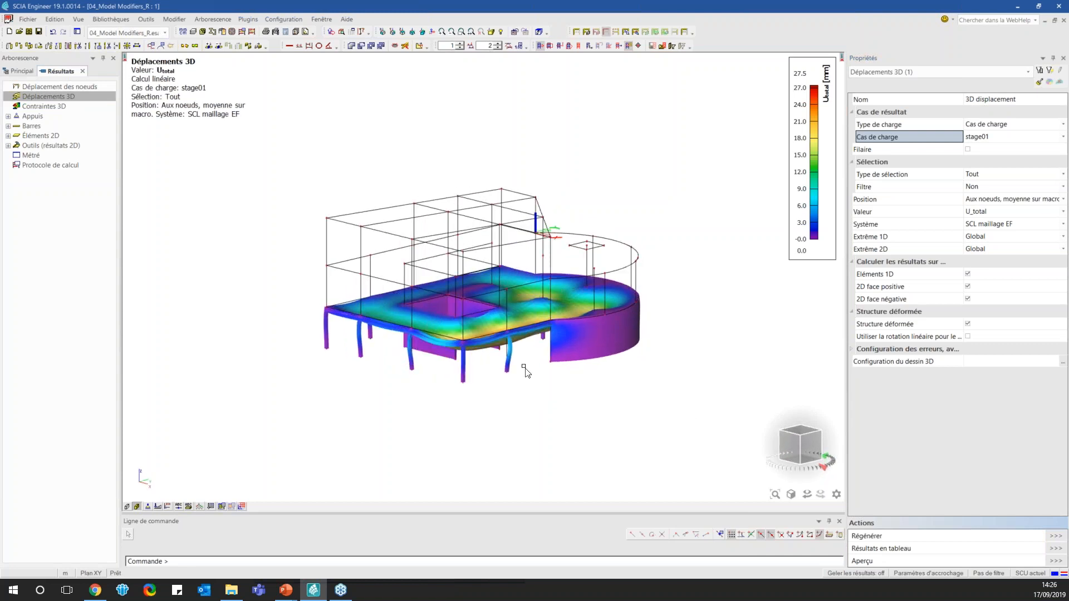
pyautogui.scroll(4, 535, 365)
pyautogui.scroll(-2, 534, 357)
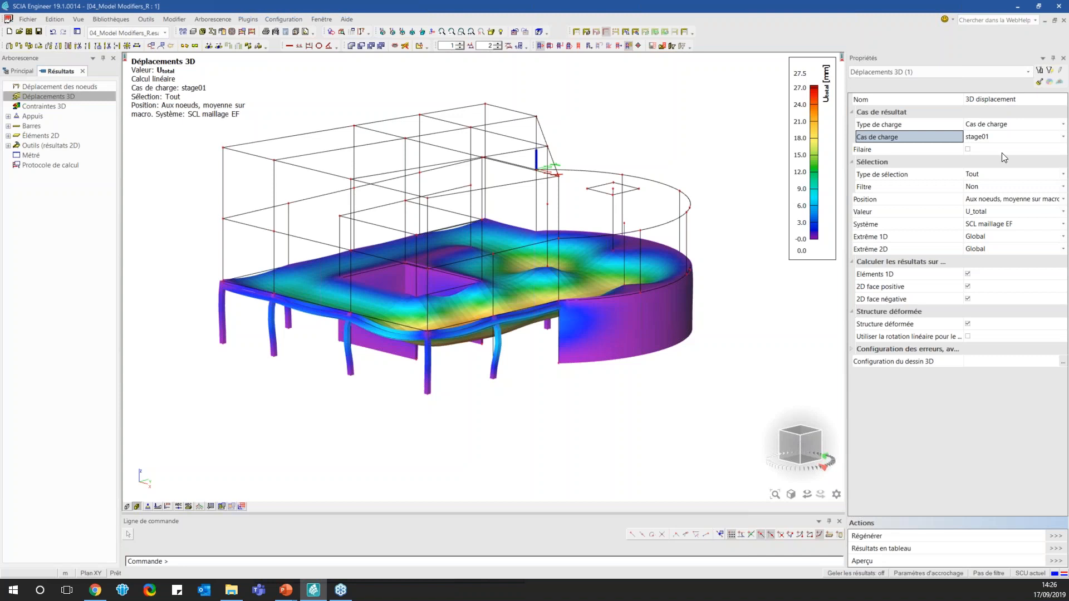
# Display the 3D displacements for load case stage02
pyautogui.click(1011, 138)
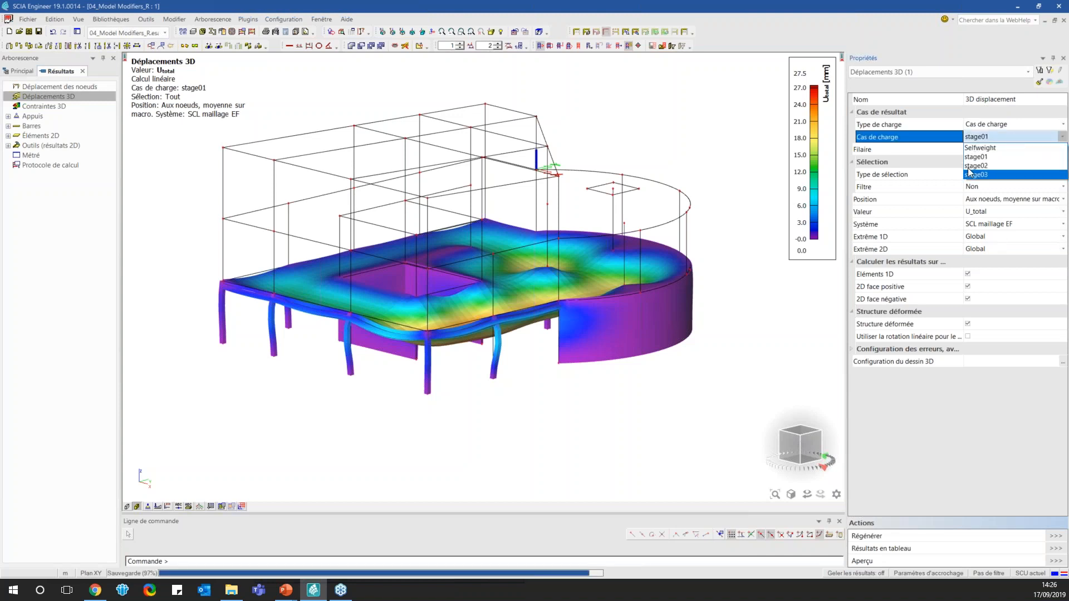
pyautogui.click(986, 166)
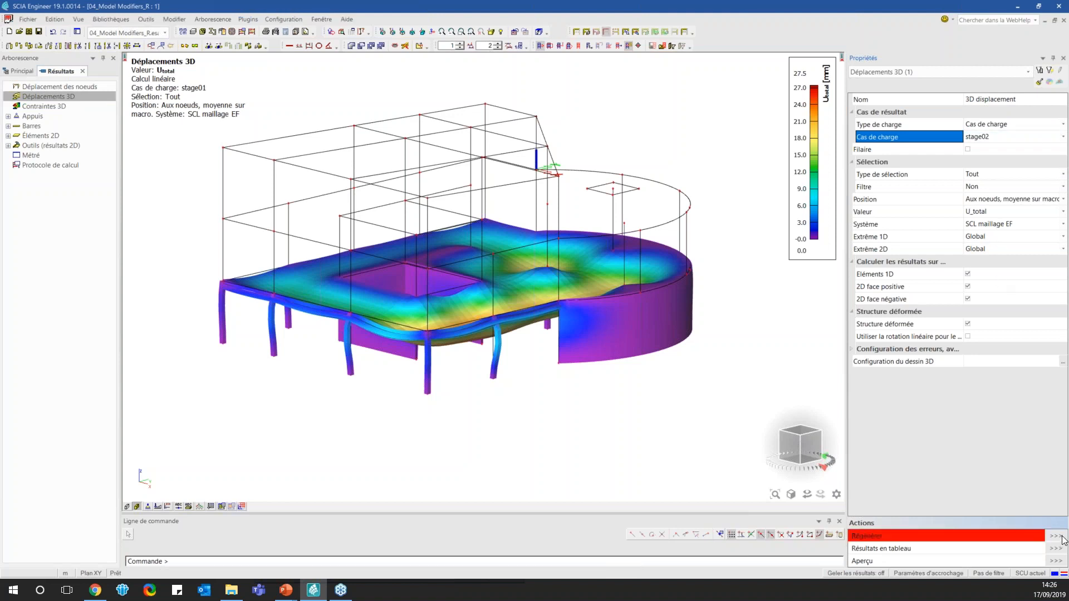
pyautogui.click(1024, 535)
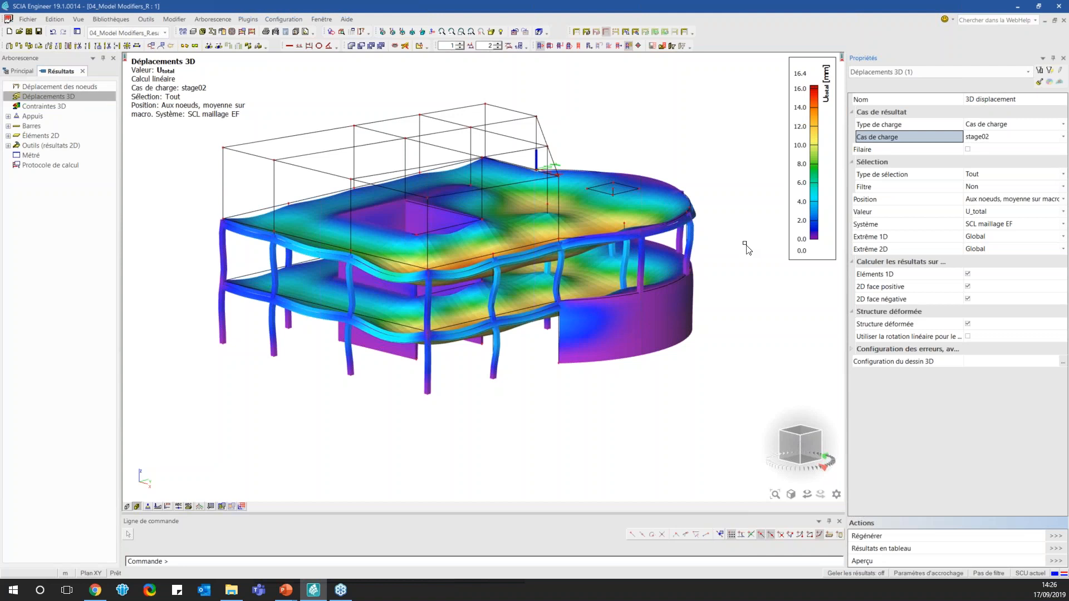
# Display the 3D displacements for load case stage03
pyautogui.click(1024, 137)
pyautogui.click(1008, 173)
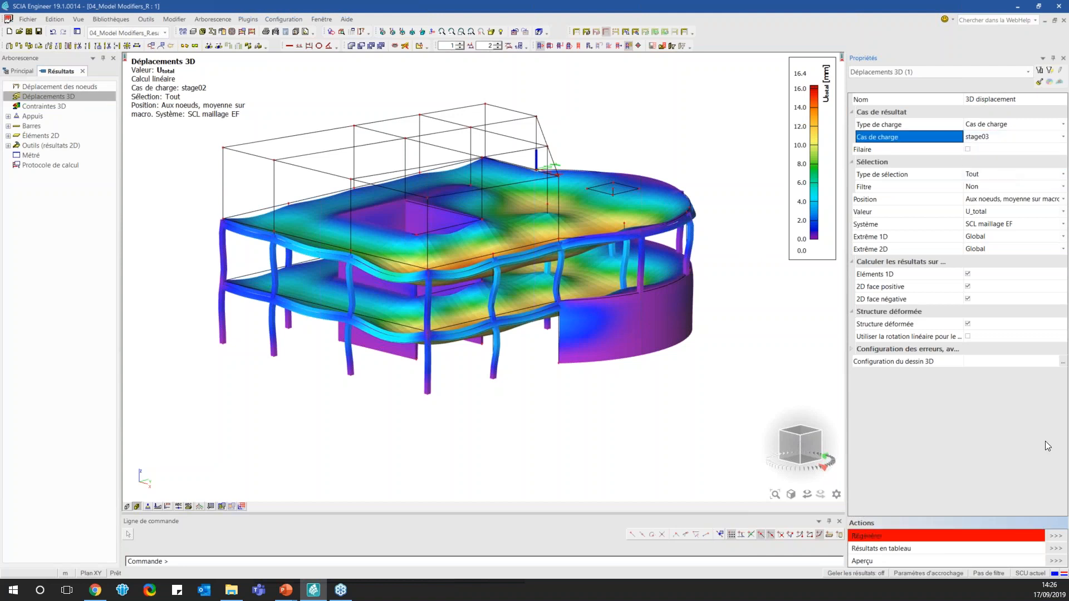
pyautogui.click(1062, 536)
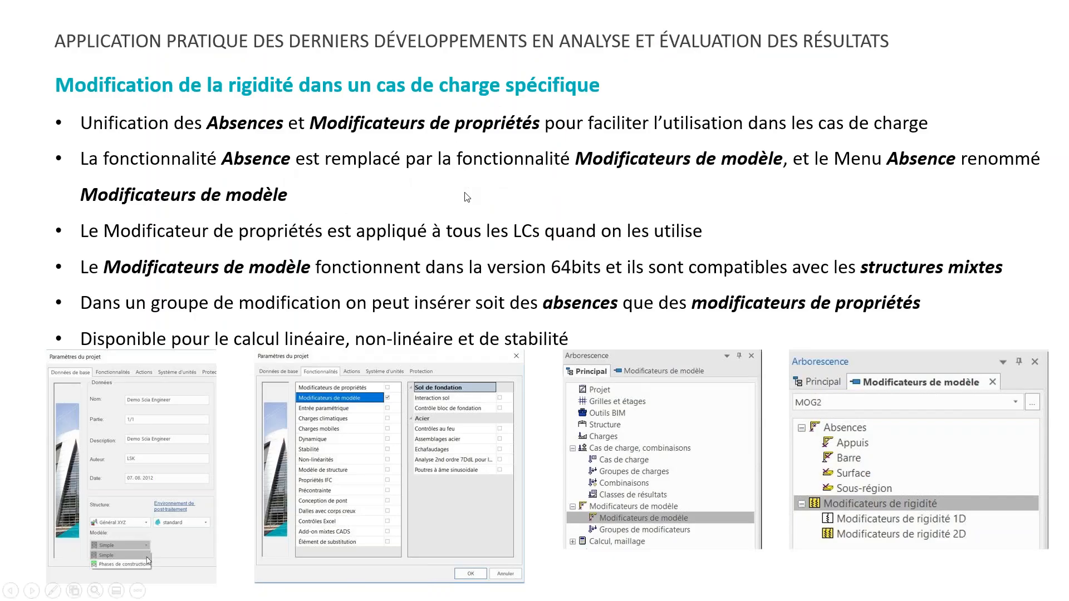
pyautogui.press('Right')
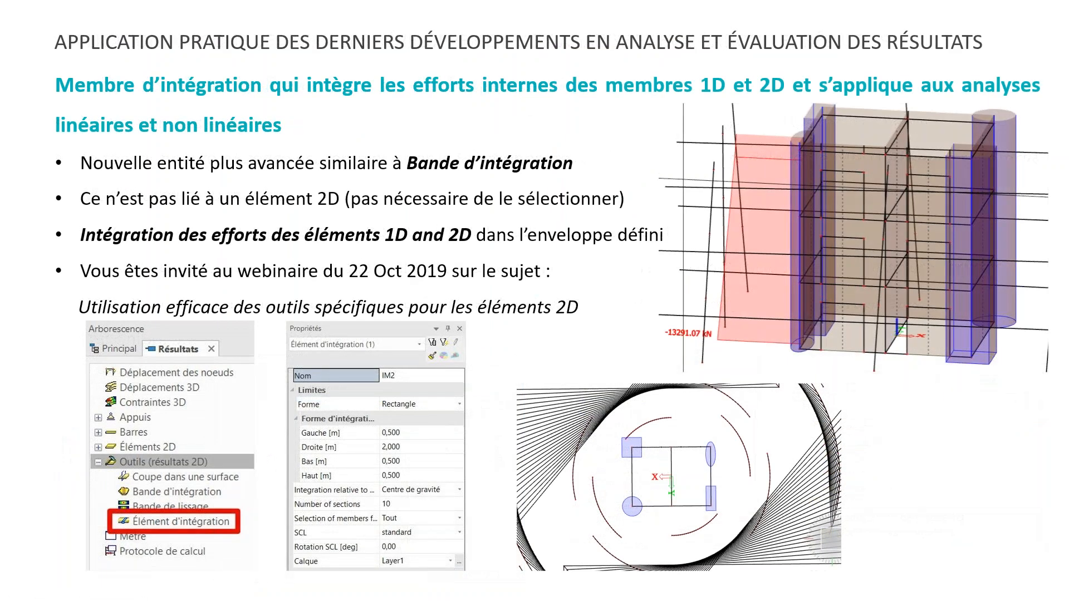
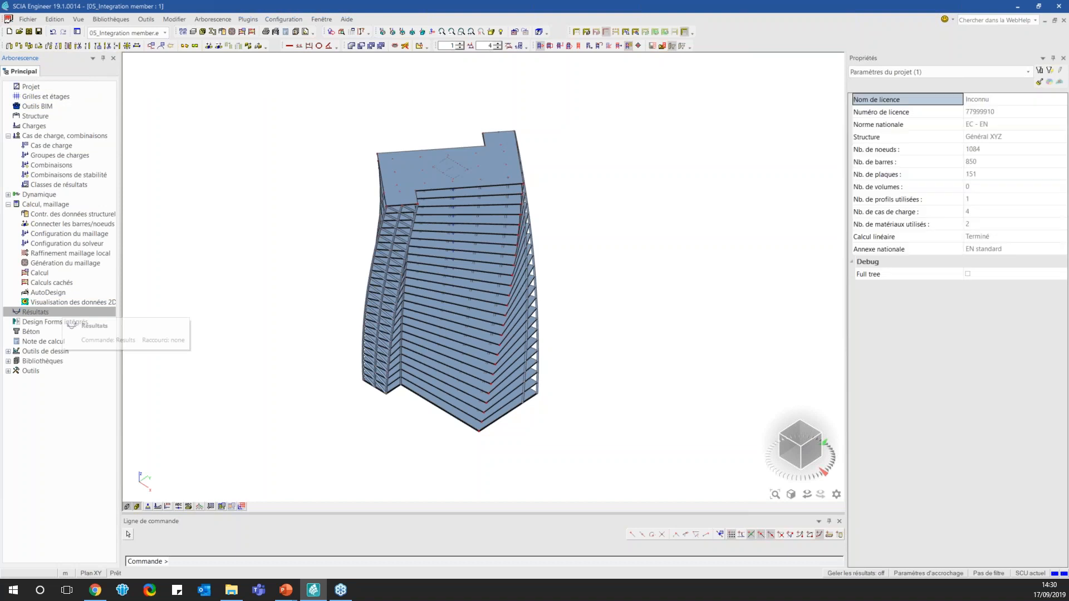
# Open the results of the 05_Integration member project and examine the integration members along the tower's core
pyautogui.click(58, 313)
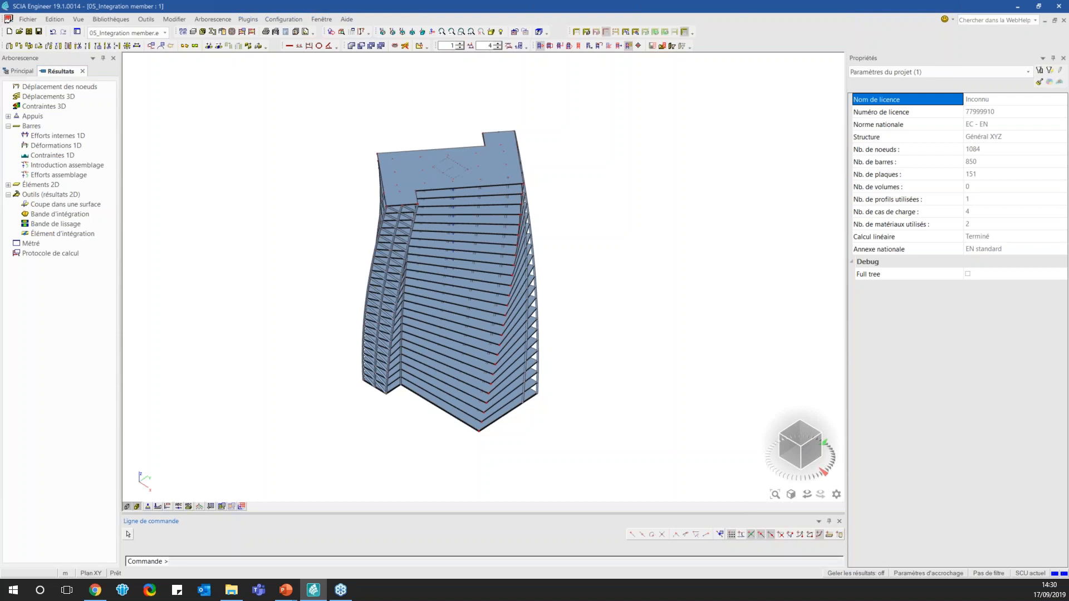
pyautogui.scroll(4, 468, 175)
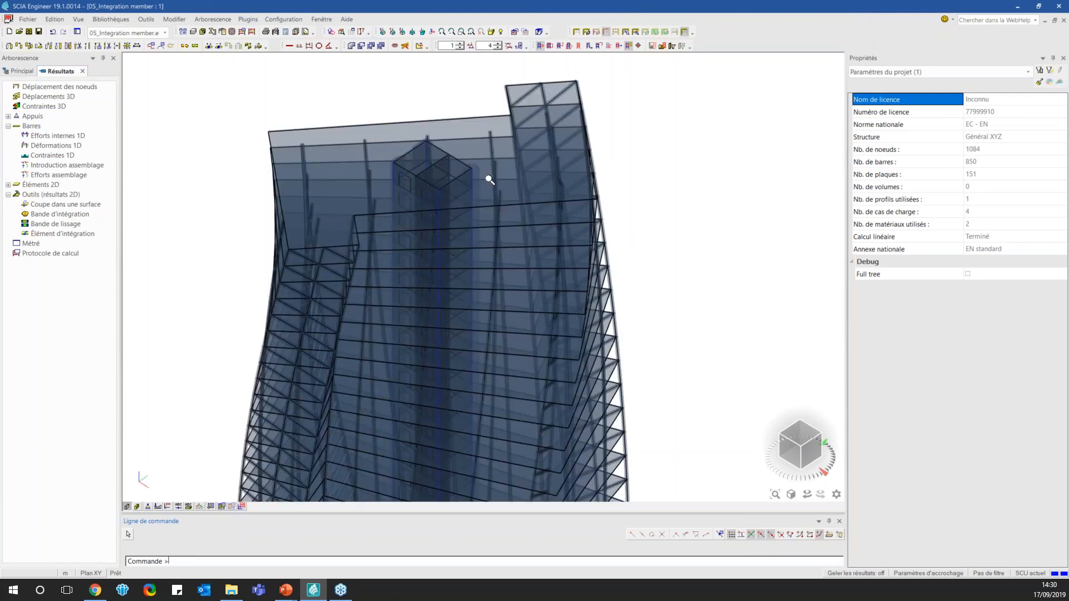
pyautogui.scroll(-3, 473, 158)
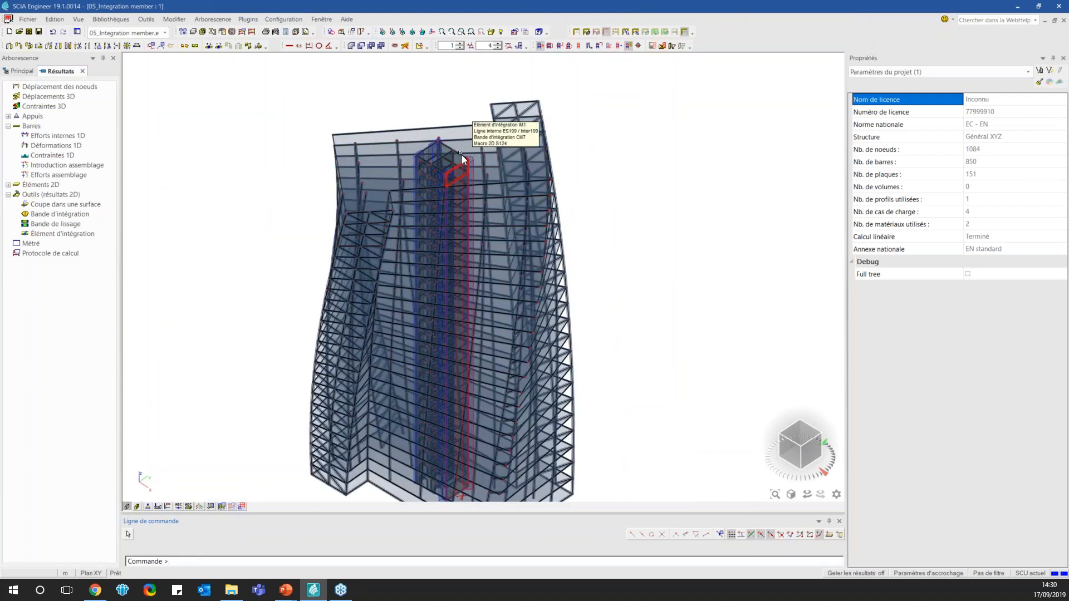
pyautogui.scroll(4, 472, 161)
pyautogui.scroll(-4, 463, 167)
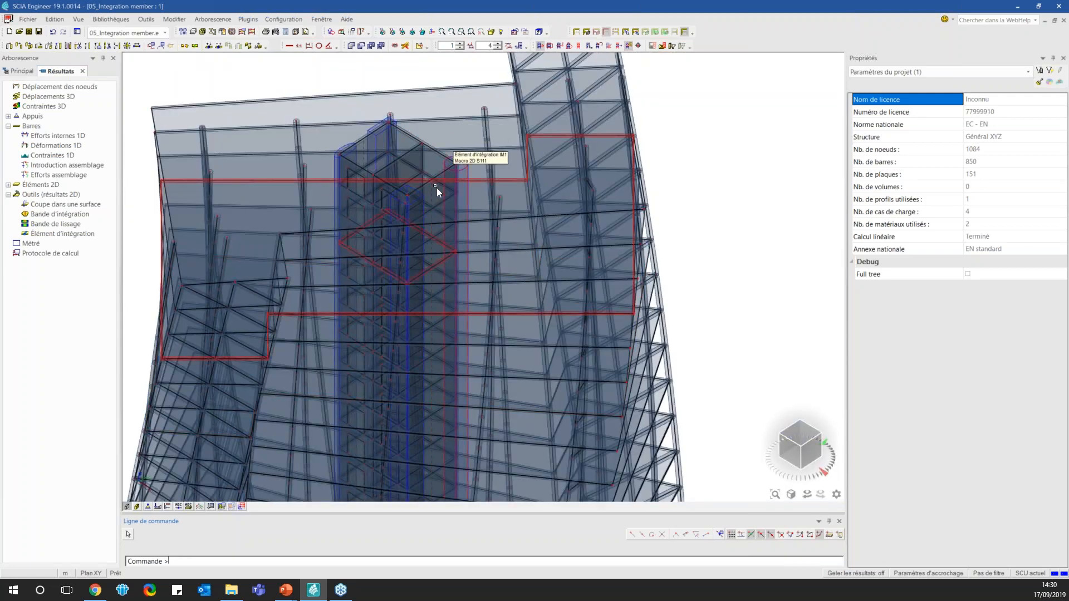
pyautogui.scroll(-2, 415, 169)
pyautogui.scroll(-4, 345, 159)
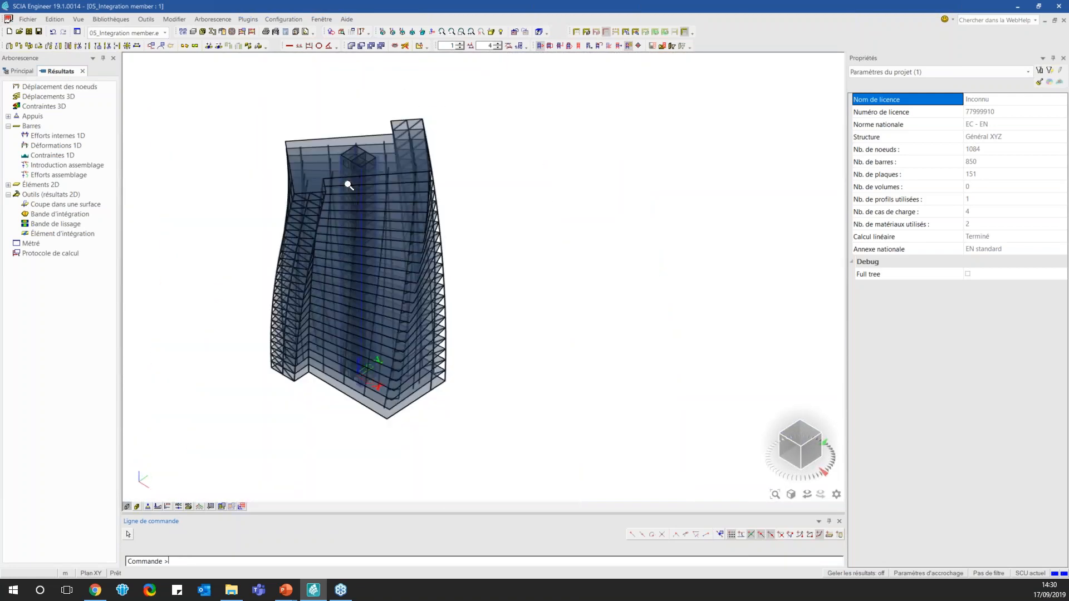
# Define a new integration member with a circular shape and an integration radius of 0,1 m
pyautogui.scroll(2, 438, 383)
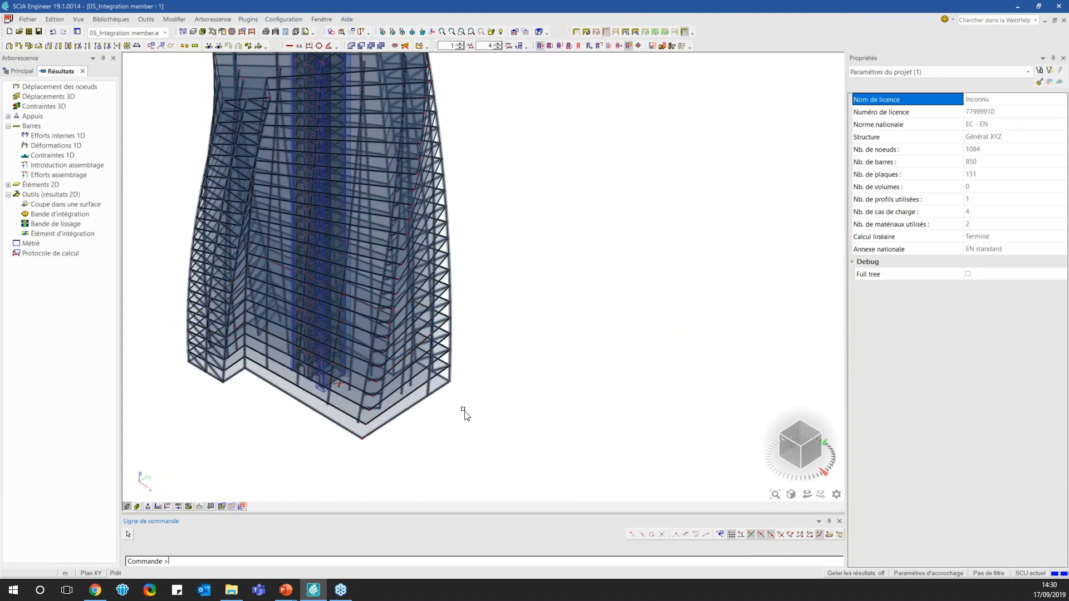
pyautogui.scroll(3, 462, 384)
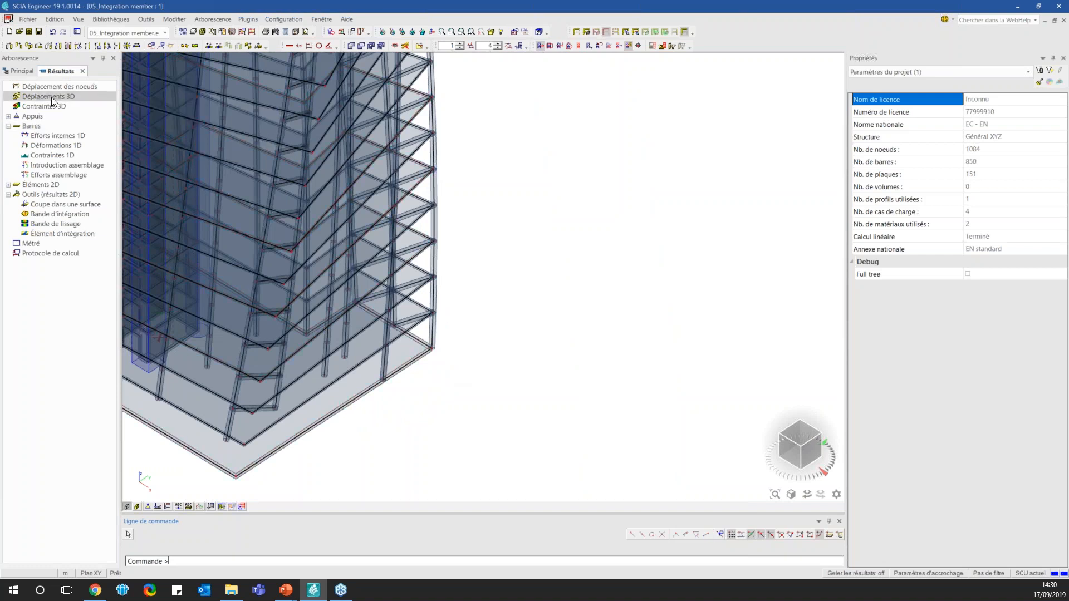
pyautogui.doubleClick(54, 231)
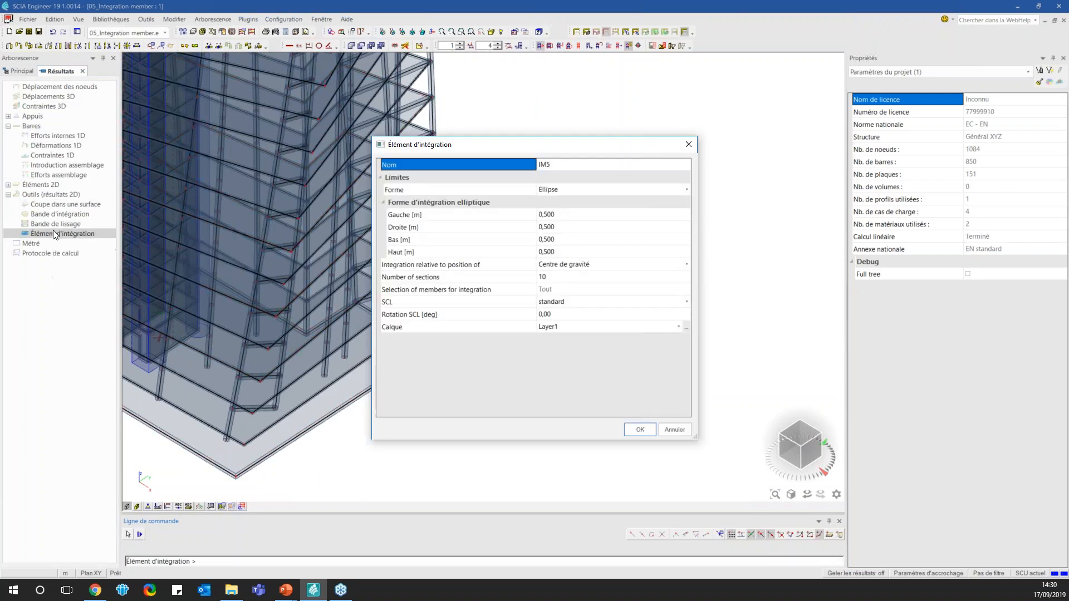
pyautogui.click(598, 194)
pyautogui.click(599, 195)
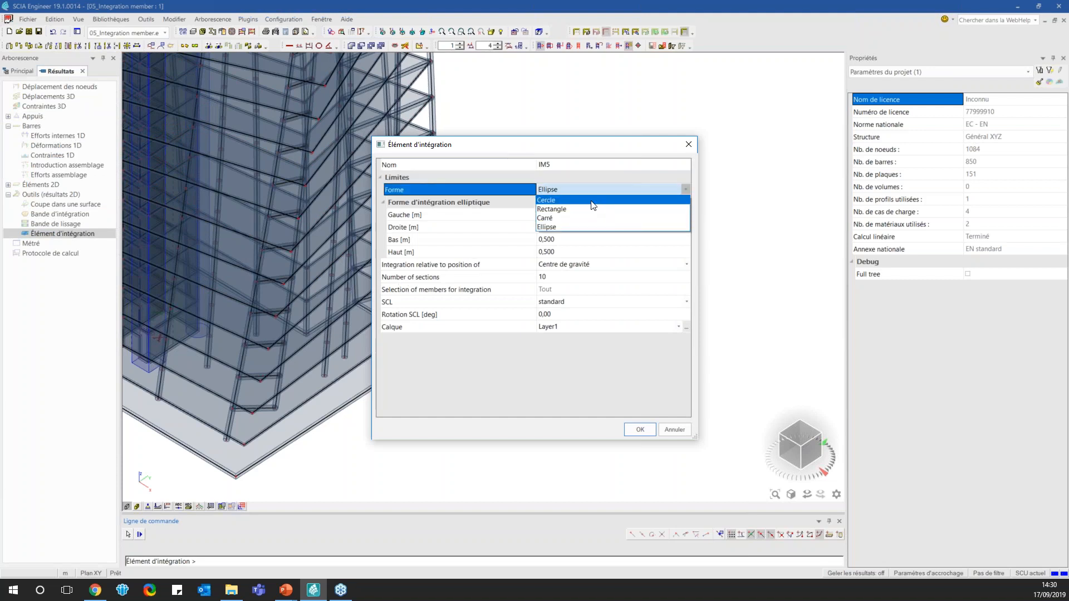
pyautogui.click(593, 201)
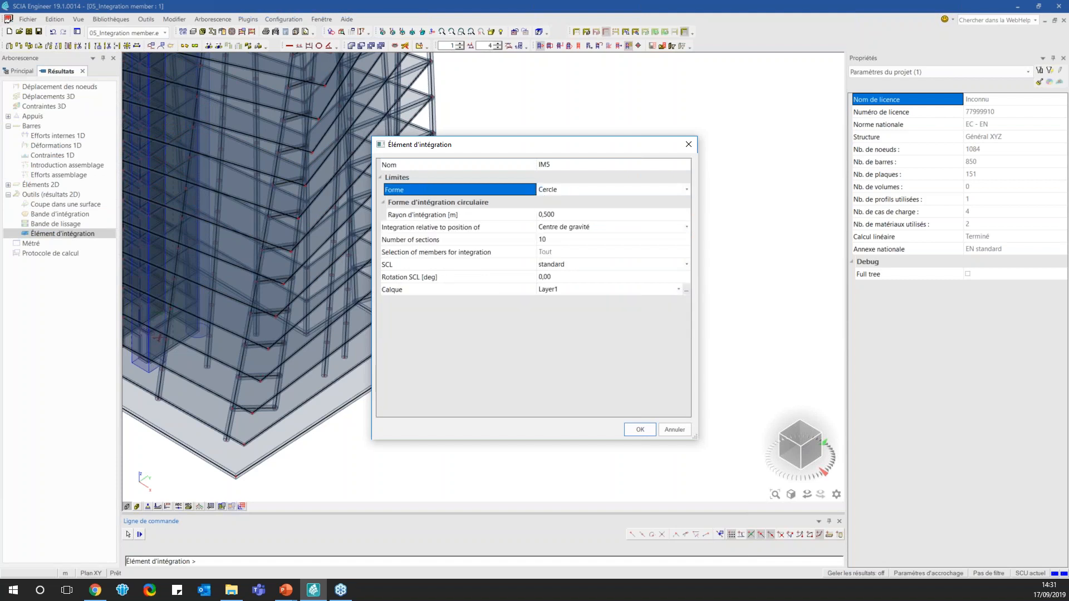
pyautogui.click(571, 218)
pyautogui.write('0,1')
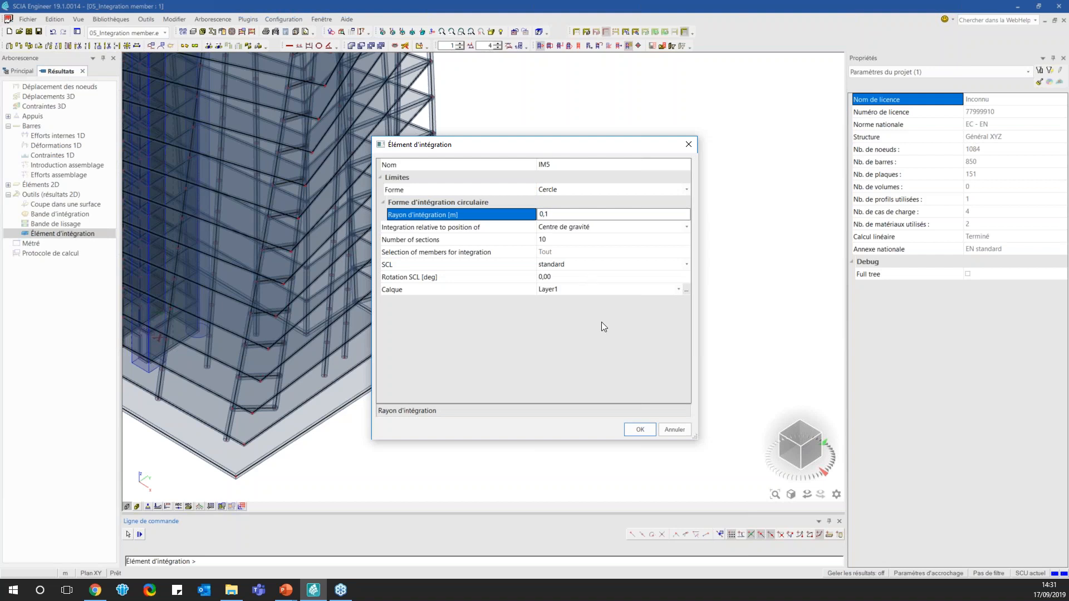
pyautogui.click(631, 430)
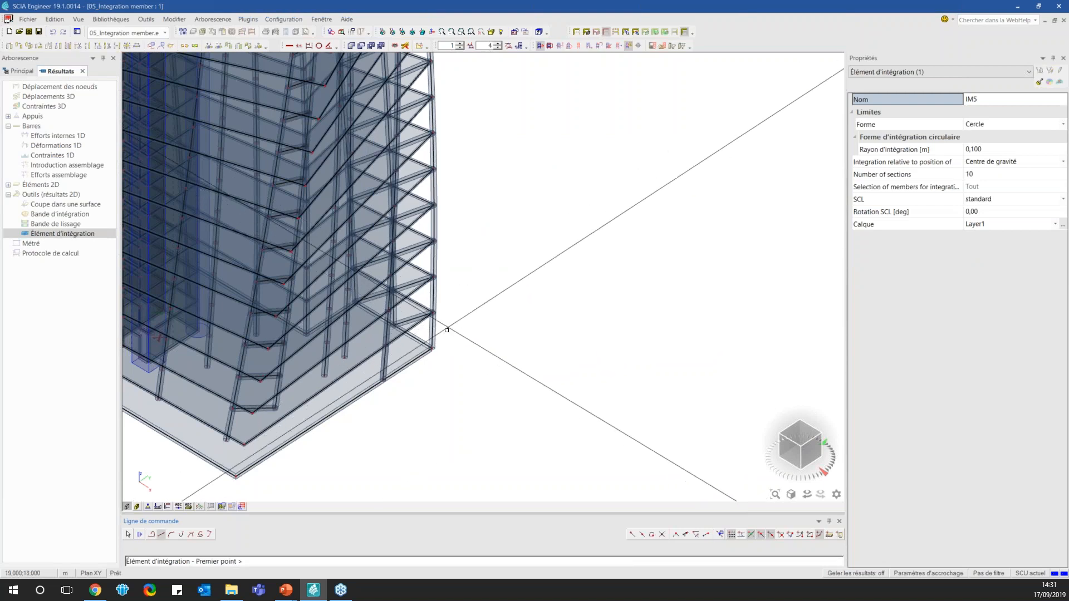
# Draw the integration member on the lowest corner column, from its 2/8 length point to its 5/8 length point
pyautogui.scroll(4, 447, 330)
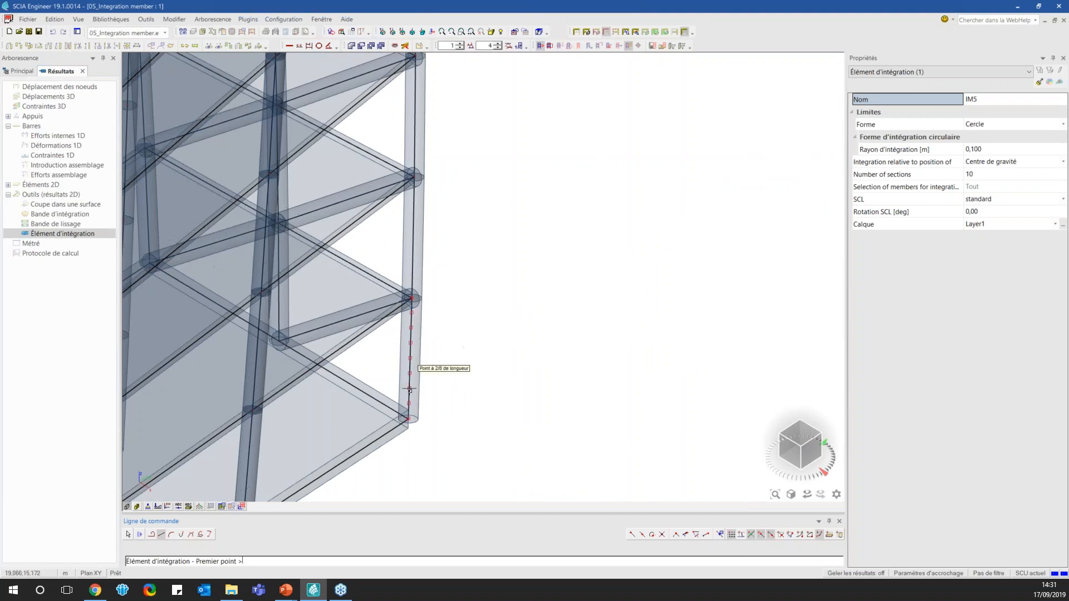
pyautogui.click(409, 388)
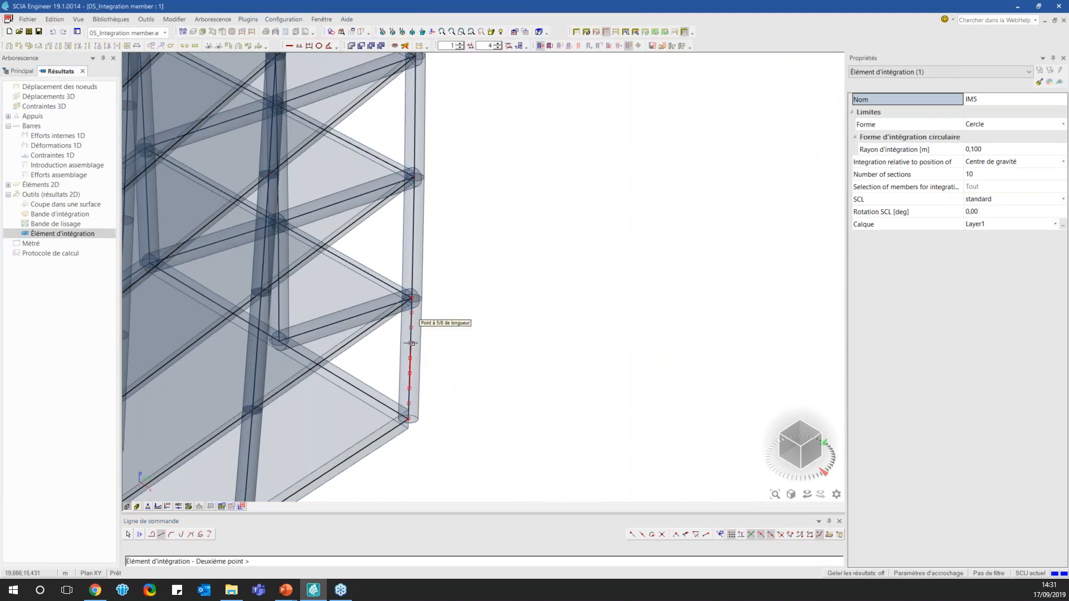
pyautogui.click(410, 344)
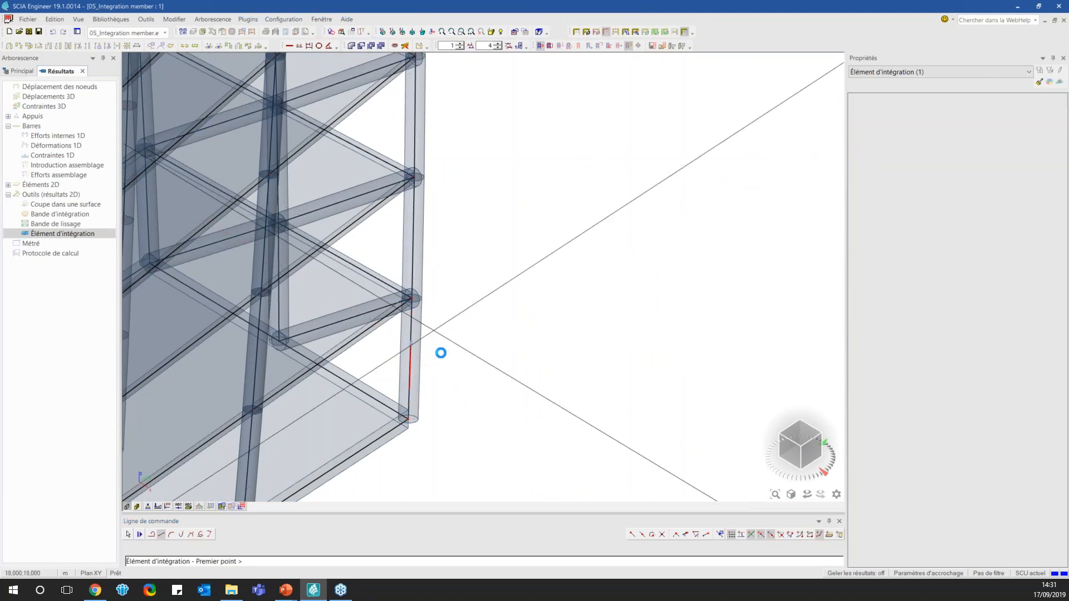
pyautogui.press('Escape')
# Display the 1D internal force N for LC1 on the corner column's new integration member, including integration member results
pyautogui.click(408, 370)
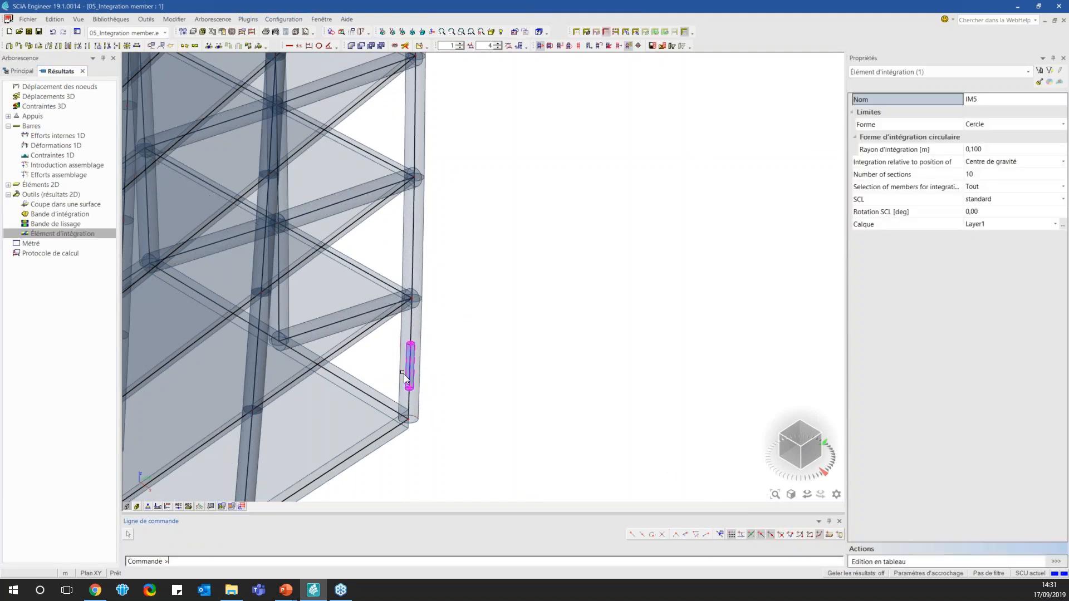
pyautogui.doubleClick(78, 138)
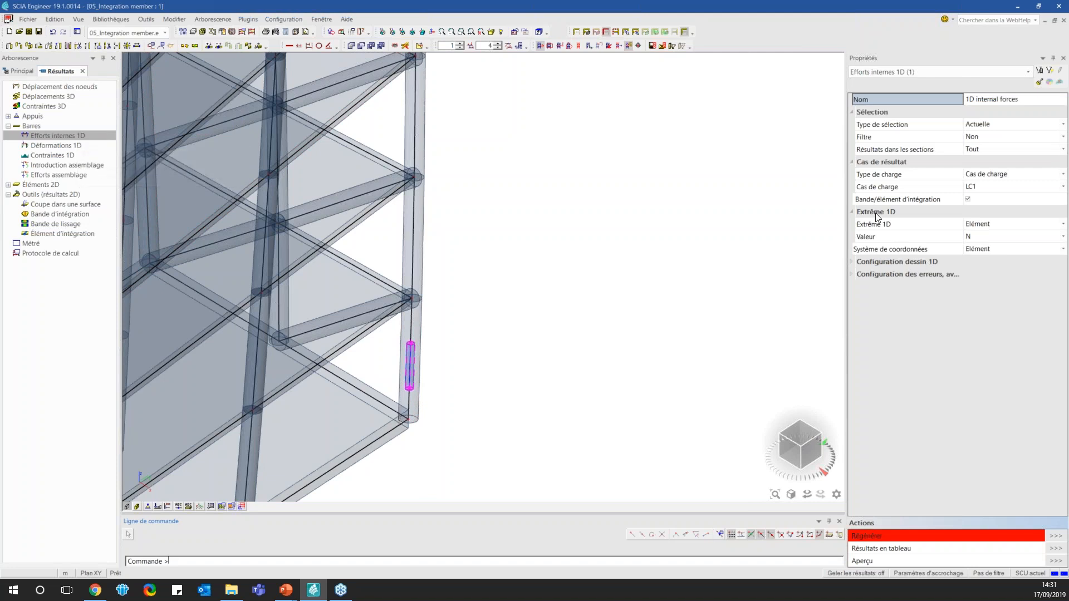
pyautogui.click(967, 199)
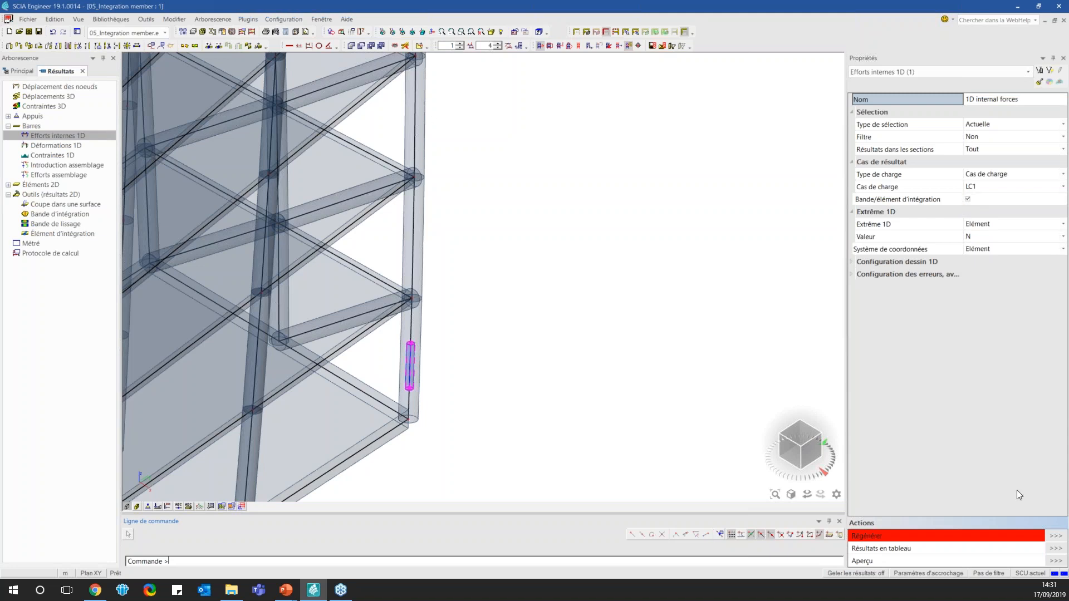
pyautogui.click(1056, 536)
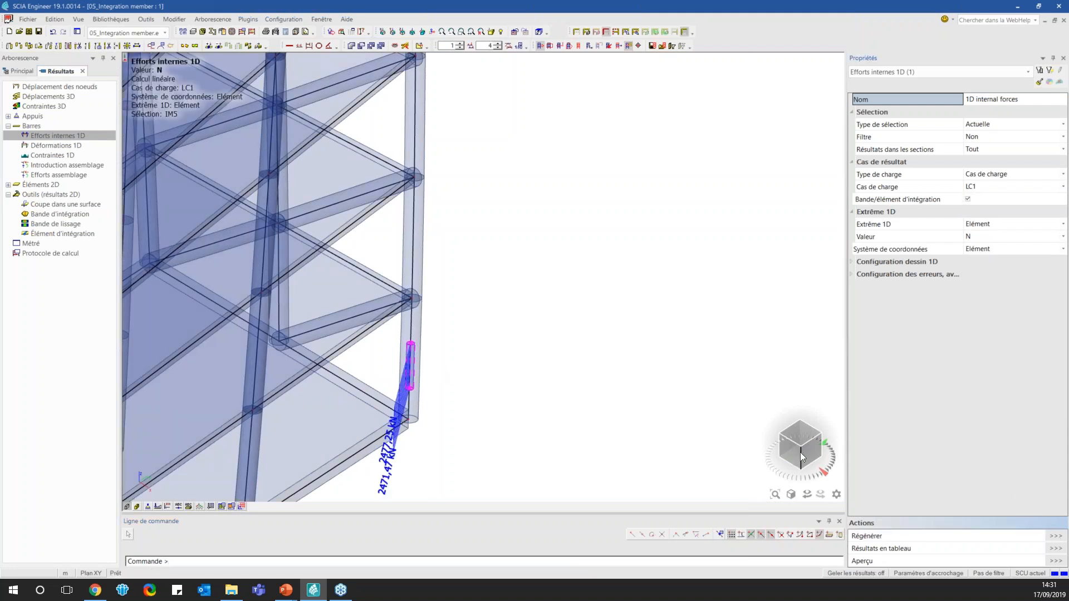
pyautogui.moveTo(794, 456); pyautogui.dragTo(778, 452)
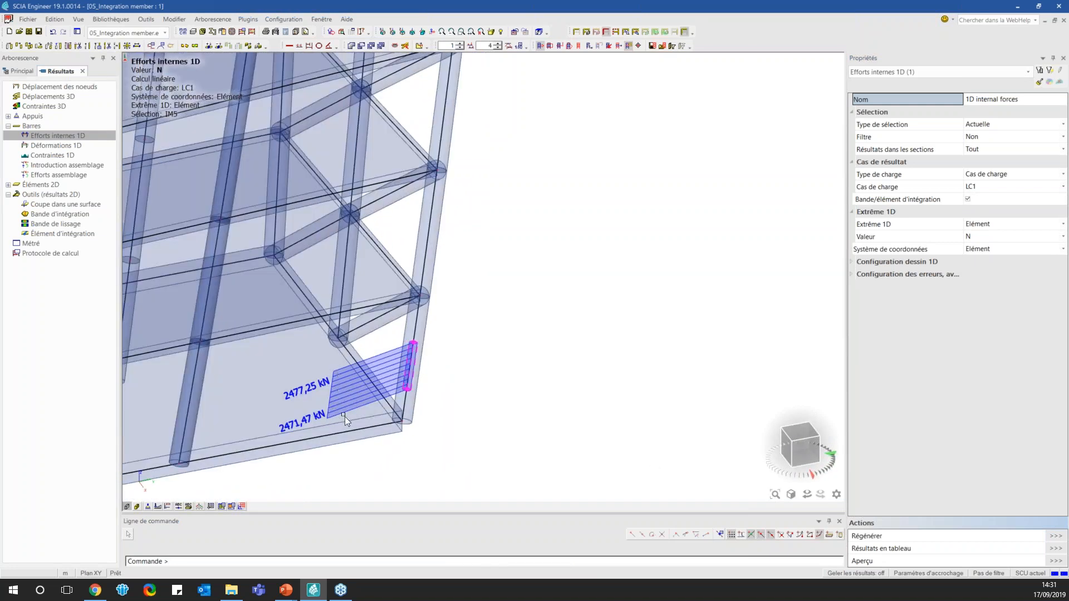
pyautogui.scroll(2, 413, 366)
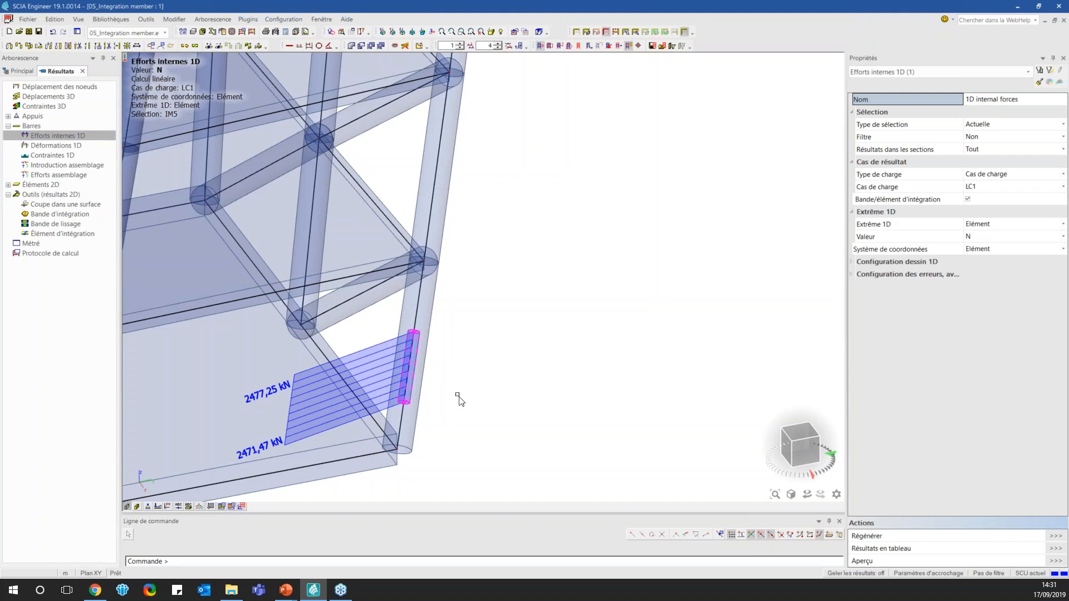
# Select the circular integration member at the core's corner and regenerate its 1D internal force N for LC1
pyautogui.scroll(-5, 488, 386)
pyautogui.scroll(-4, 506, 383)
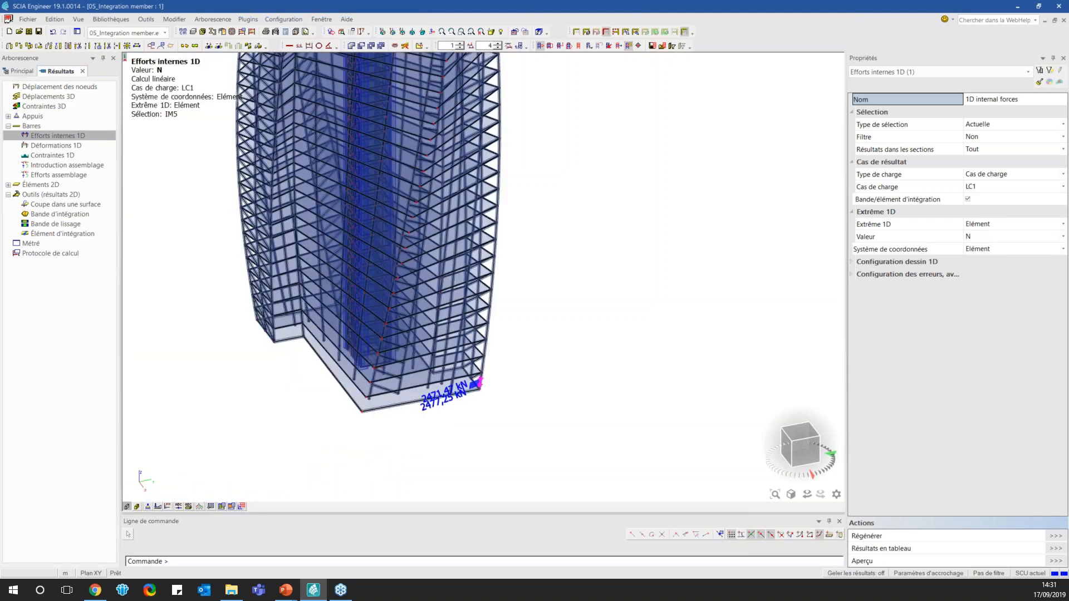
pyautogui.moveTo(829, 449); pyautogui.dragTo(823, 455)
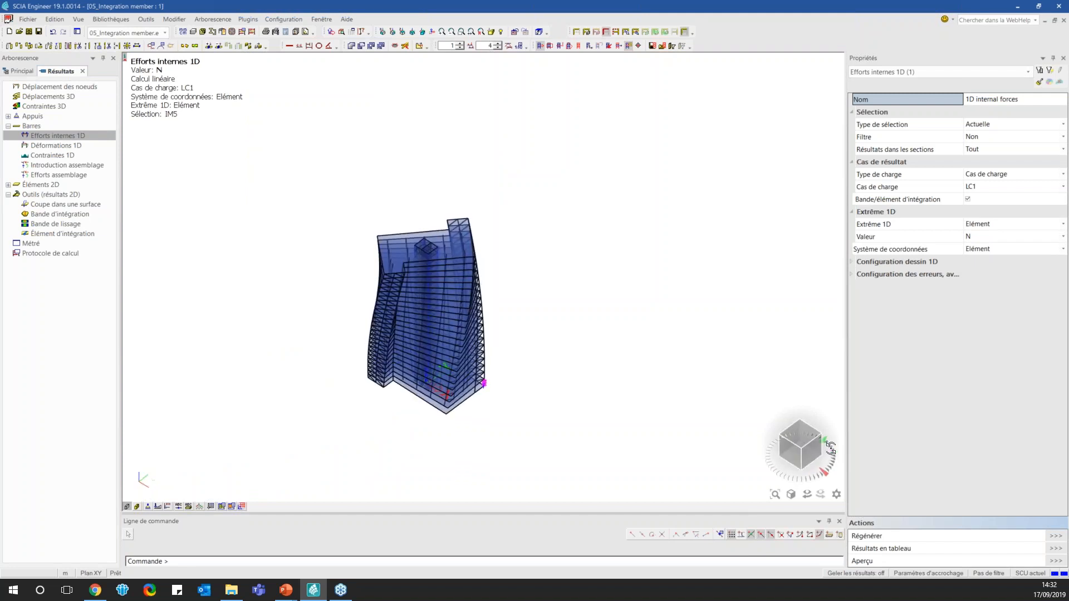
pyautogui.scroll(5, 457, 270)
pyautogui.scroll(6, 457, 269)
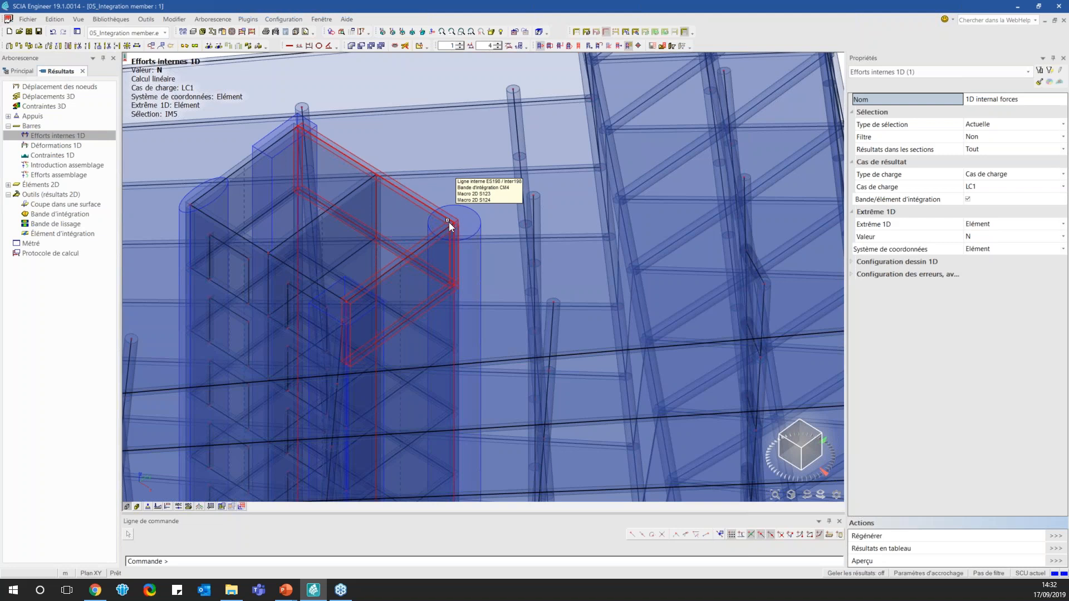
pyautogui.click(465, 209)
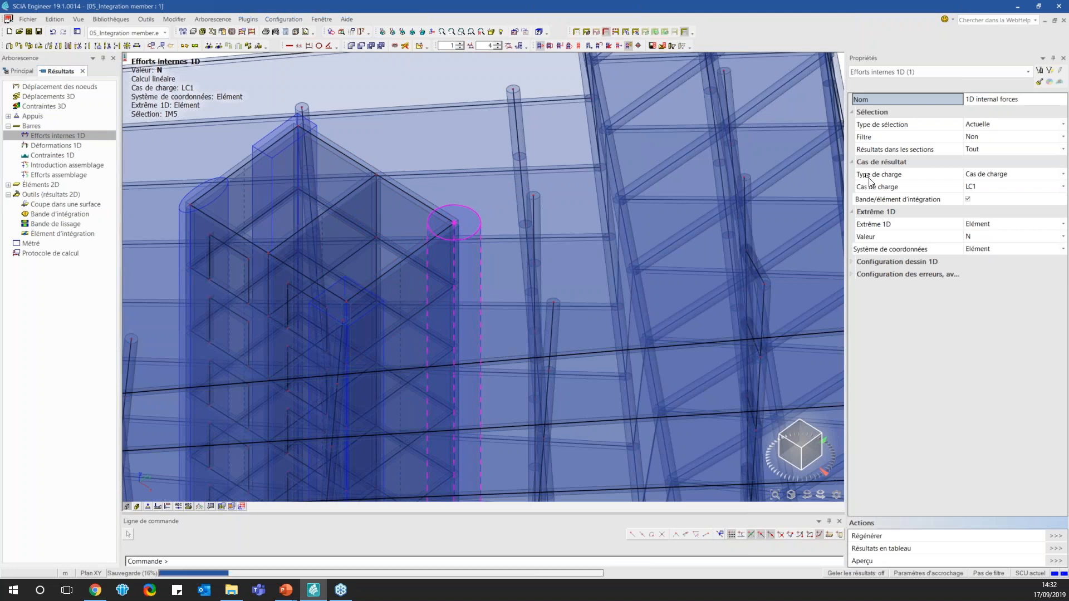
pyautogui.click(1051, 535)
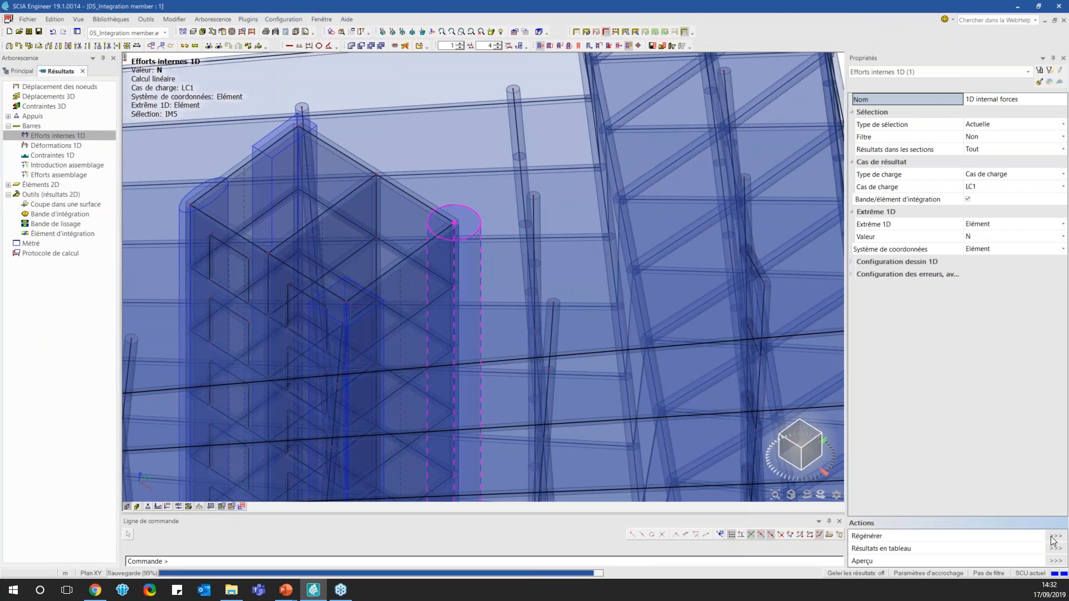
# Switch off the rendered member and slab volumes so the structure around the core is drawn as lines
pyautogui.scroll(-4, 484, 185)
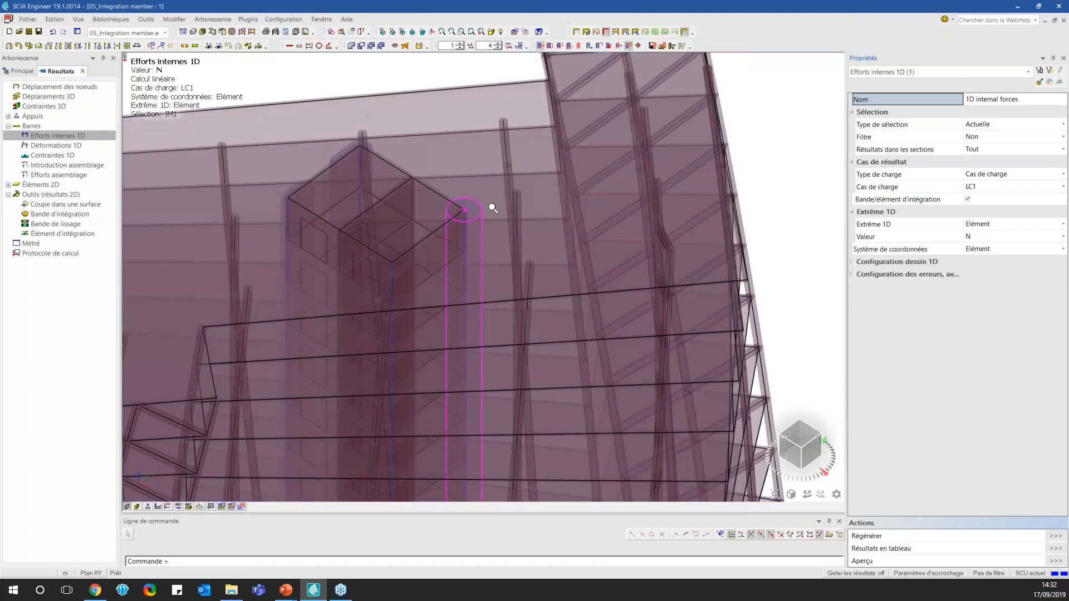
pyautogui.moveTo(803, 447); pyautogui.dragTo(806, 438)
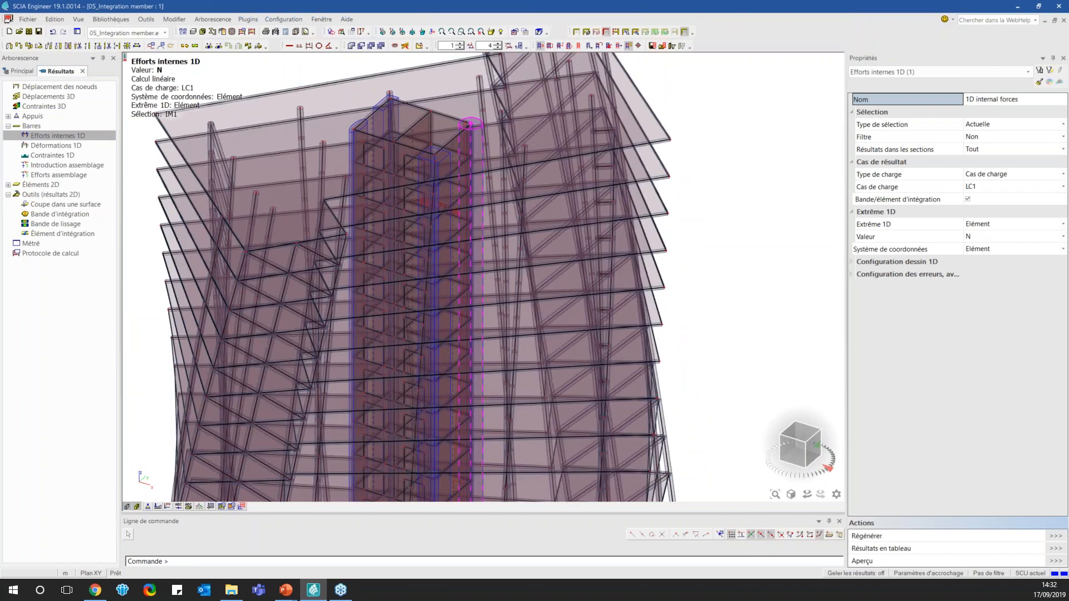
pyautogui.click(136, 507)
pyautogui.click(137, 507)
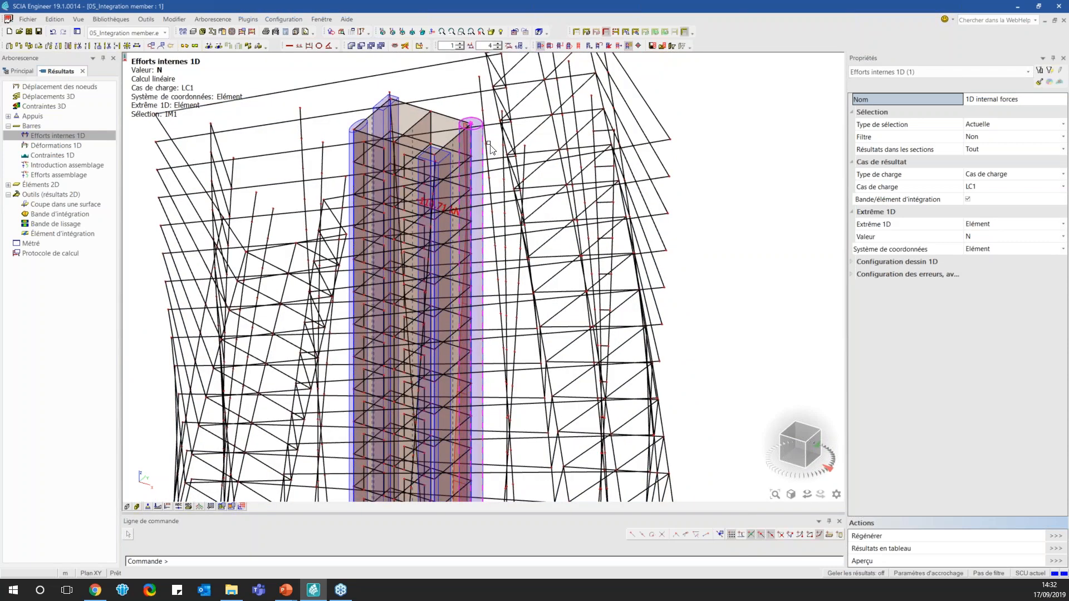
# Examine the normal force diagram along the core's circular integration member, from its top down to the tower base
pyautogui.scroll(4, 454, 127)
pyautogui.scroll(3, 448, 108)
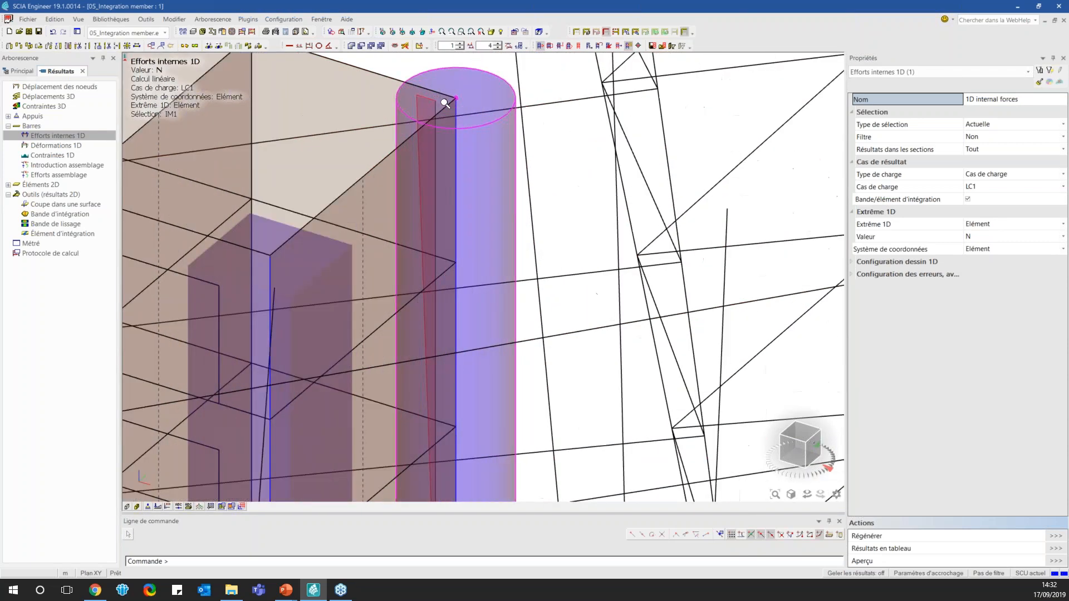
pyautogui.scroll(-8, 377, 95)
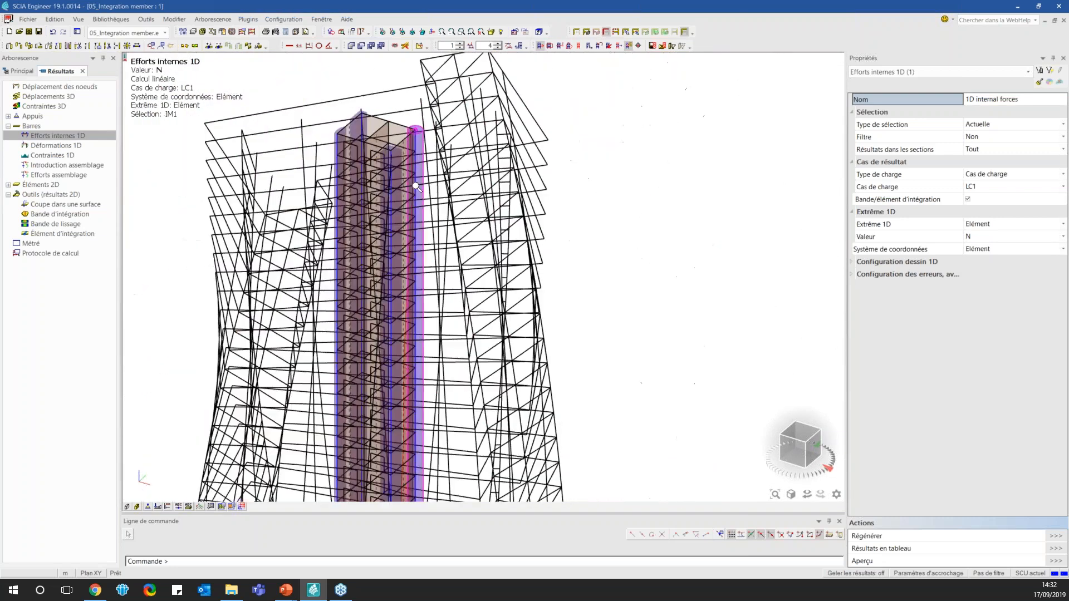
pyautogui.scroll(-1, 417, 238)
pyautogui.scroll(4, 417, 251)
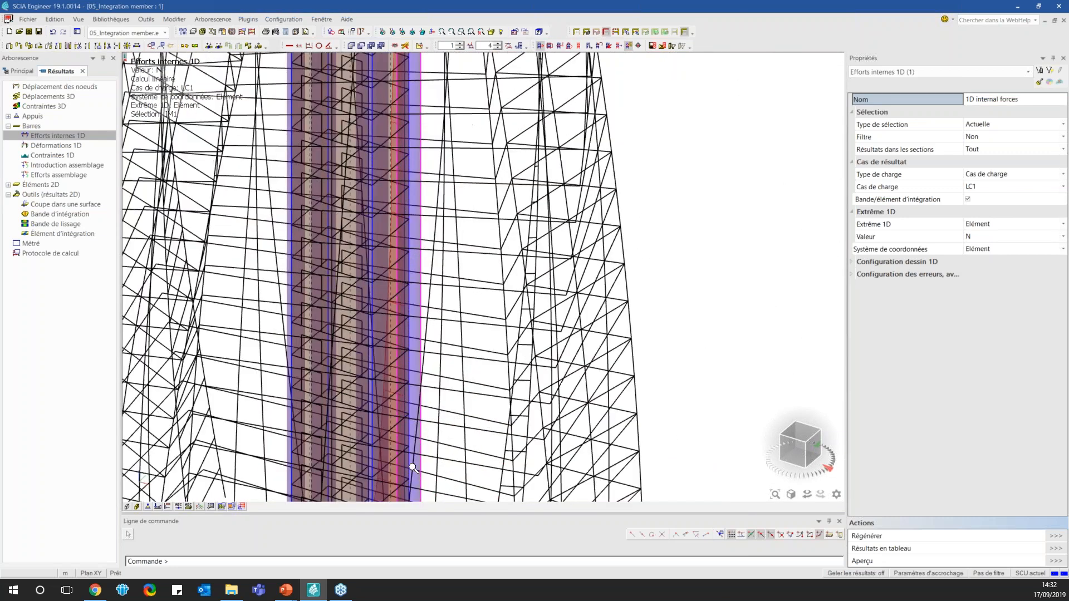
pyautogui.scroll(-5, 416, 264)
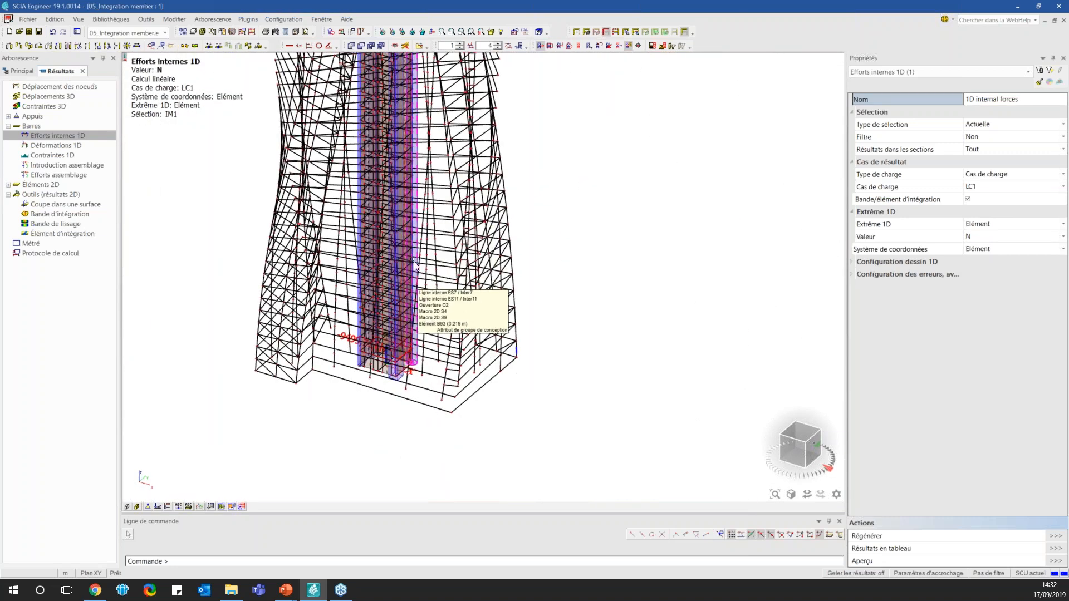
pyautogui.scroll(-2, 421, 267)
pyautogui.scroll(8, 425, 141)
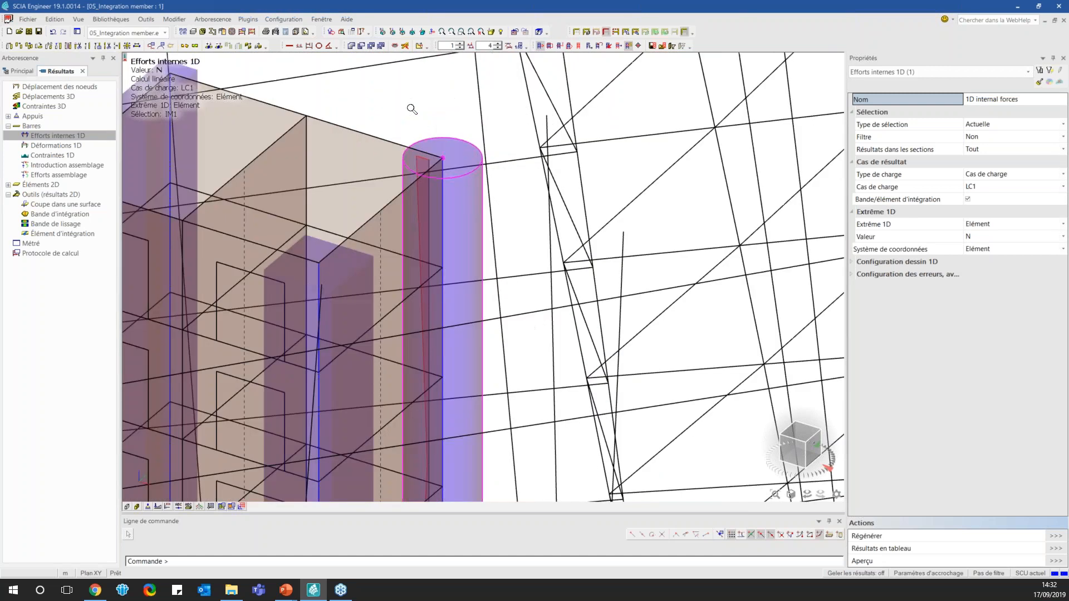
pyautogui.scroll(2, 425, 140)
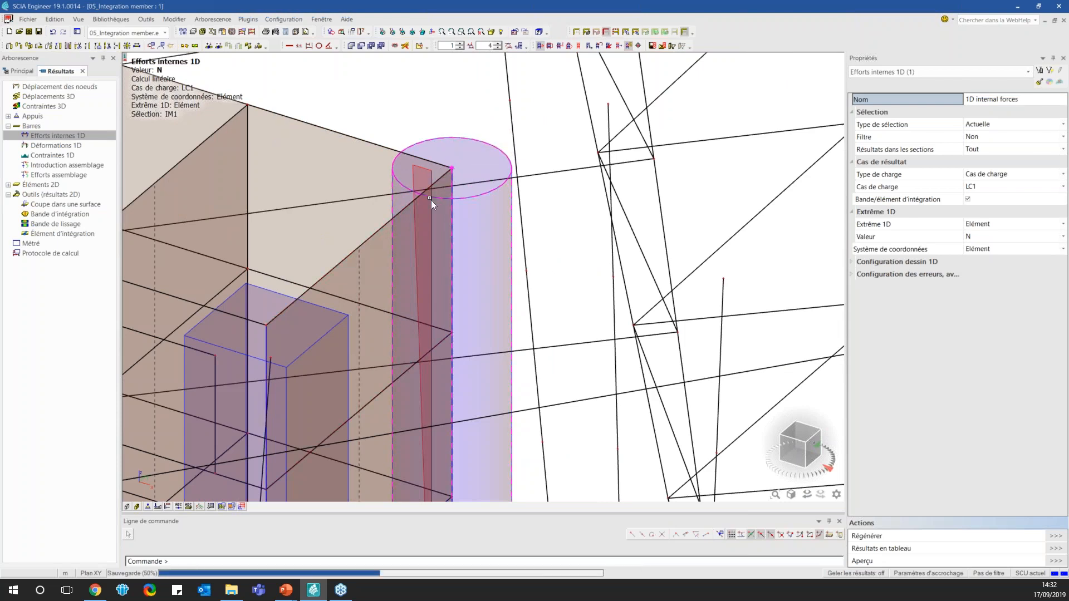
pyautogui.scroll(-5, 469, 192)
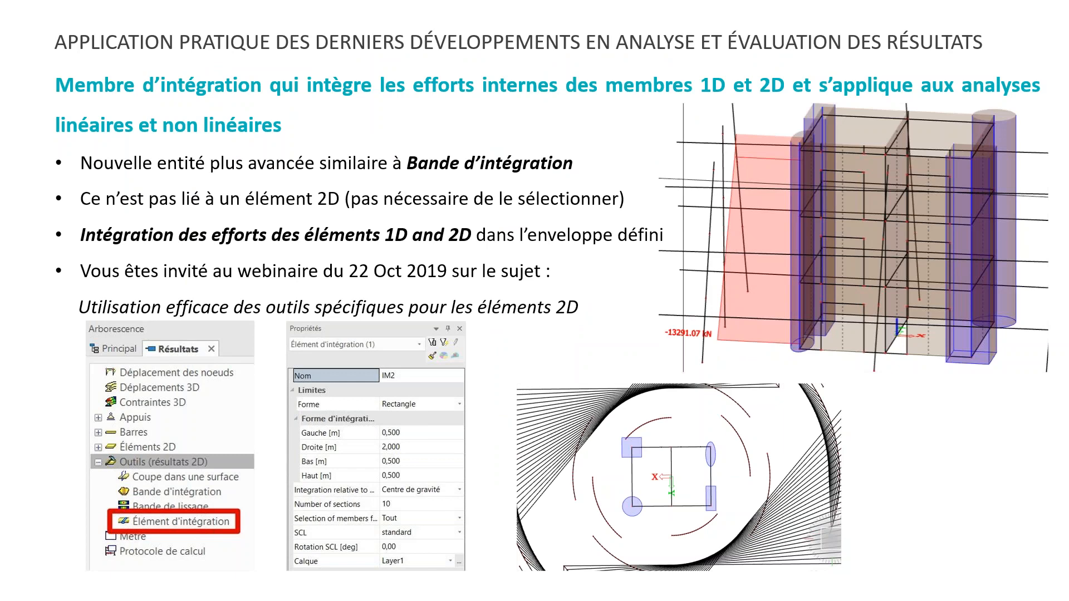
pyautogui.press('Right')
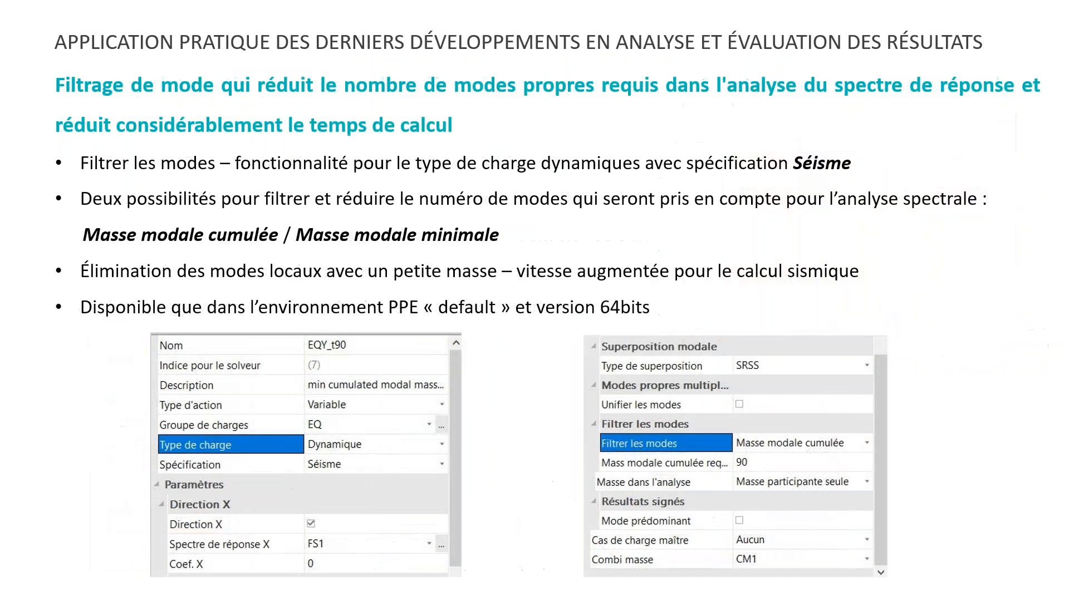
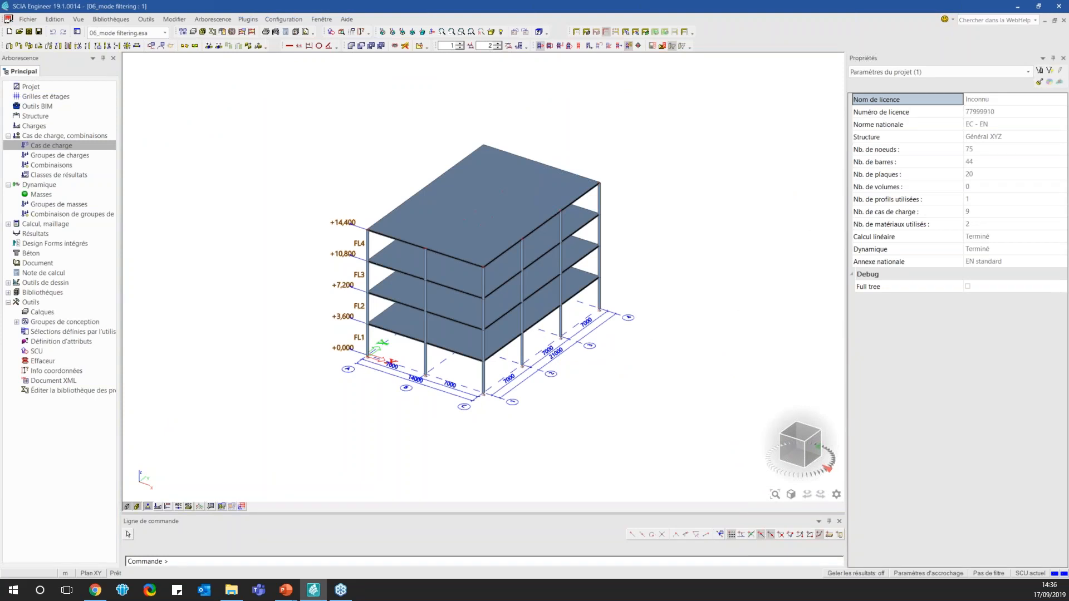
# Review the load cases EQX_ref and EQY_ref in the load case manager, down to their mode filtering settings
pyautogui.doubleClick(72, 146)
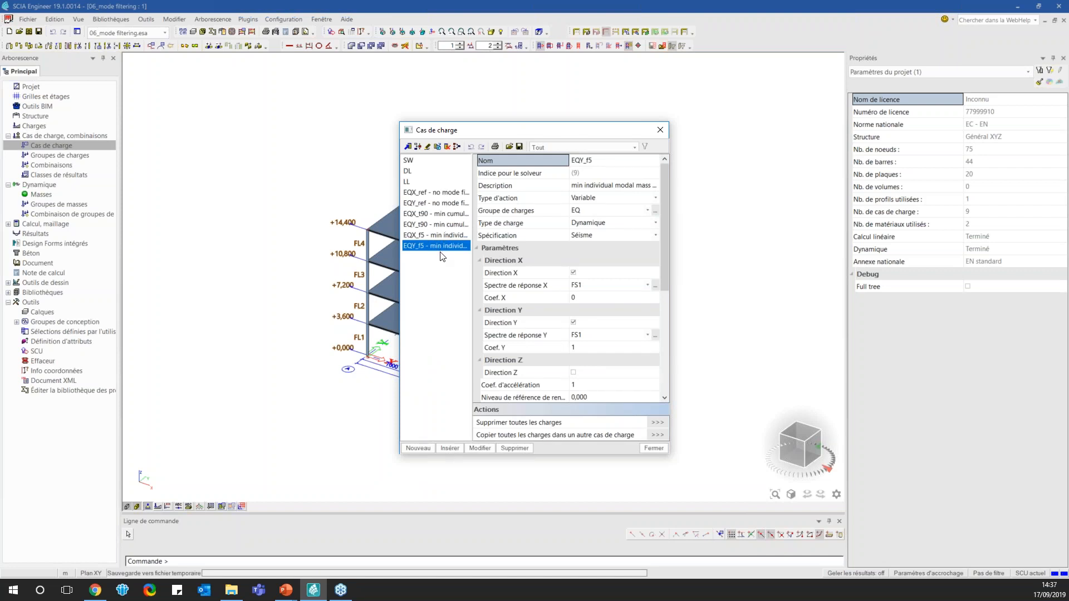
pyautogui.click(437, 193)
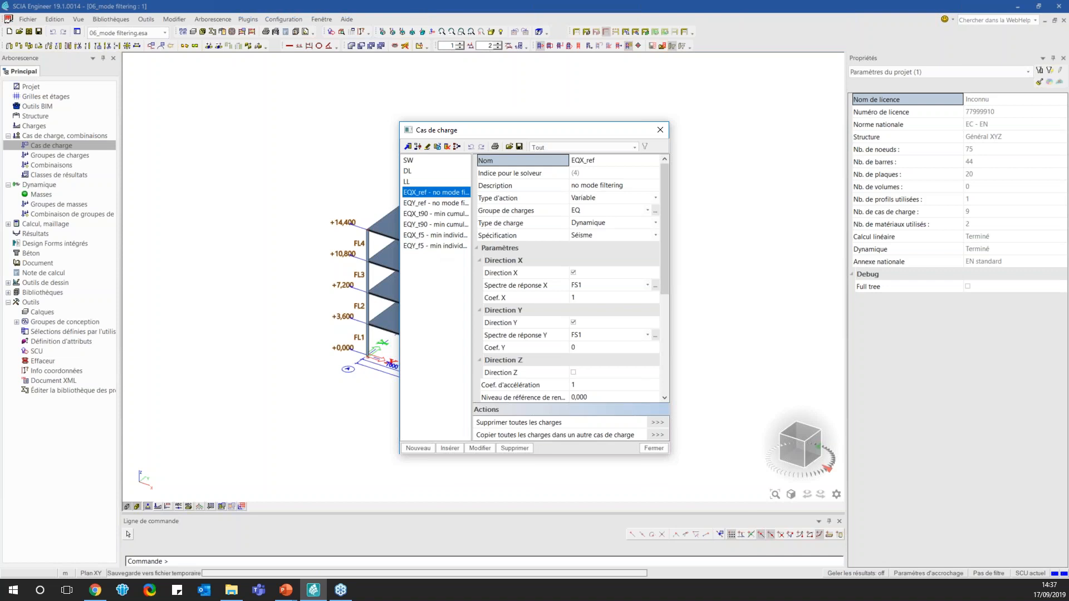
pyautogui.click(436, 203)
pyautogui.click(437, 193)
pyautogui.click(436, 203)
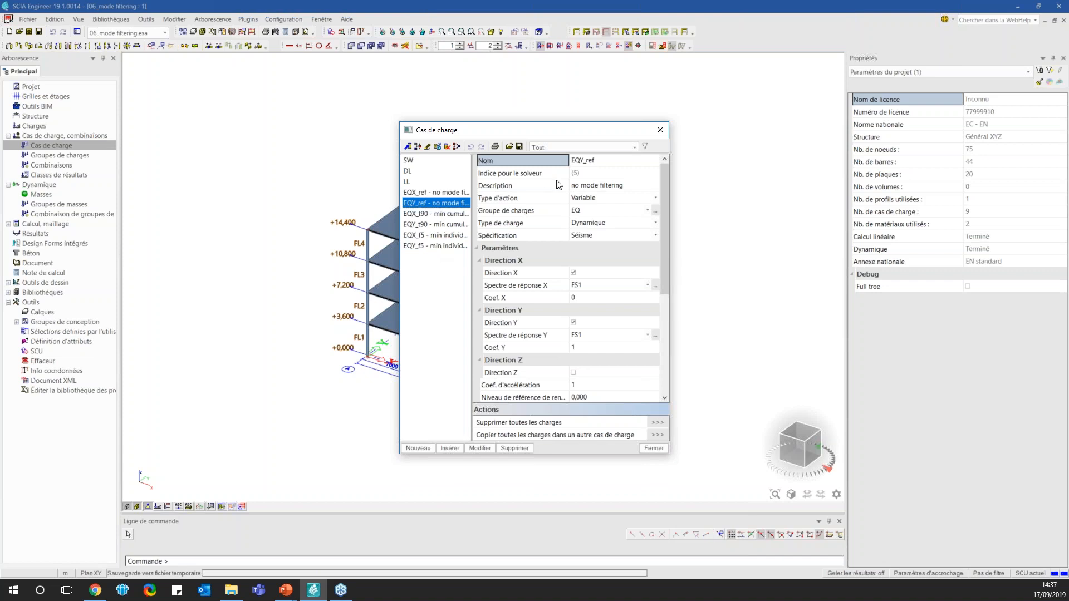
pyautogui.moveTo(667, 182); pyautogui.dragTo(666, 285)
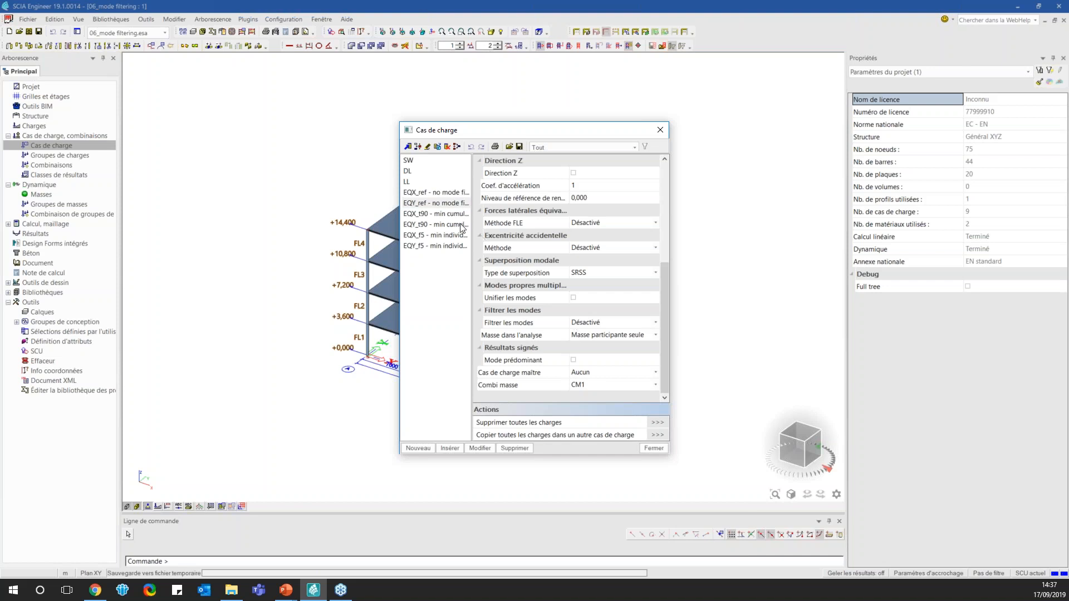
# Inspect the mode filtering settings of seismic load cases EQX_t90 and EQX_f5, then close the load case manager
pyautogui.click(442, 215)
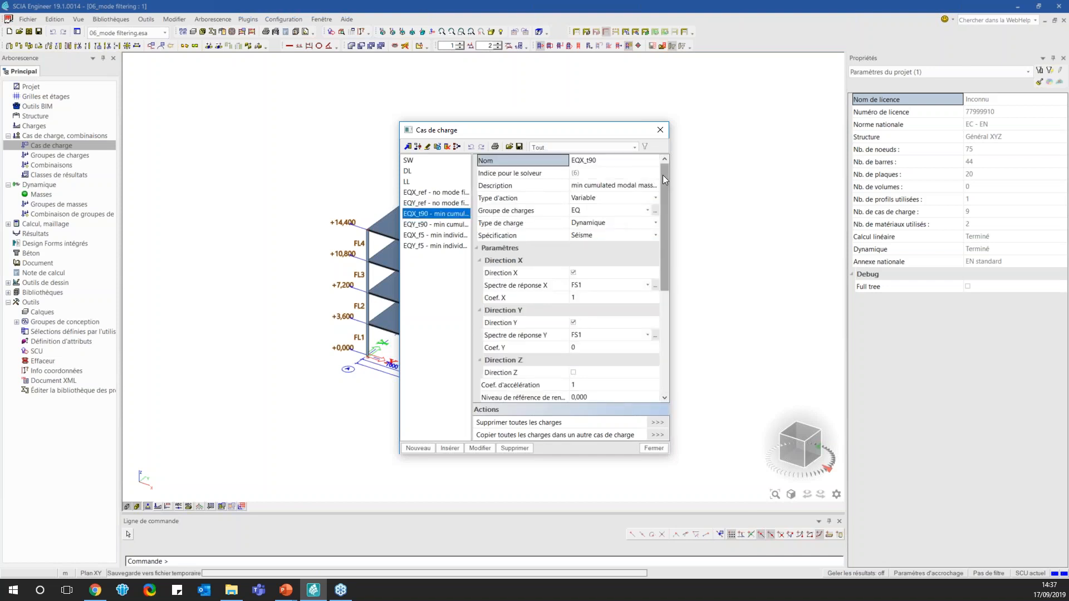
pyautogui.moveTo(663, 174); pyautogui.dragTo(663, 283)
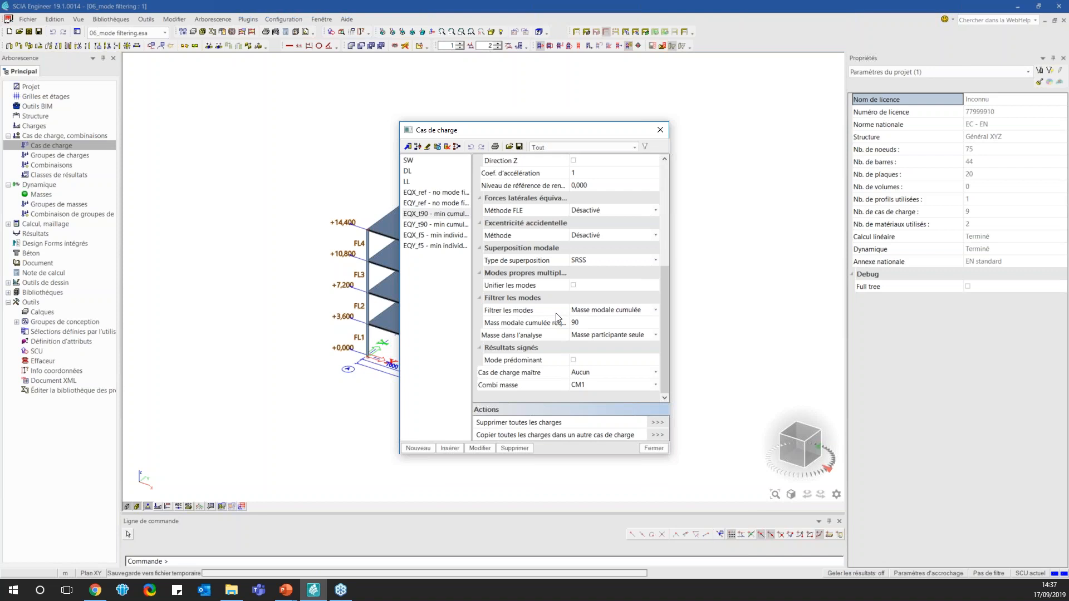
pyautogui.click(454, 236)
pyautogui.moveTo(667, 178); pyautogui.dragTo(667, 288)
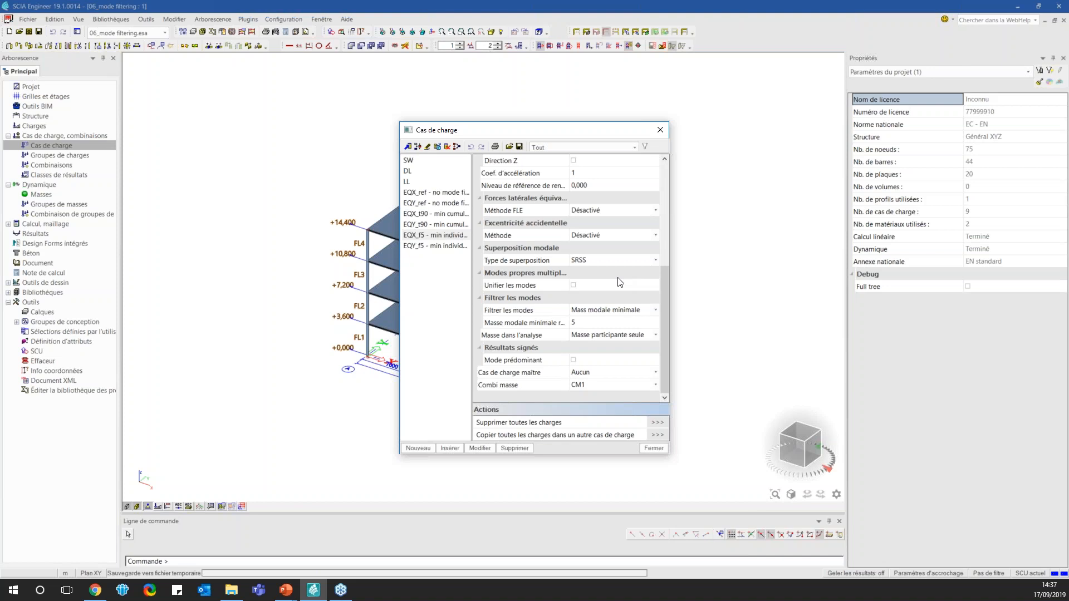
pyautogui.click(660, 130)
# Open the linear calculation protocol in the results with an enlarged report preview and find the EQX_ref modal table
pyautogui.click(64, 233)
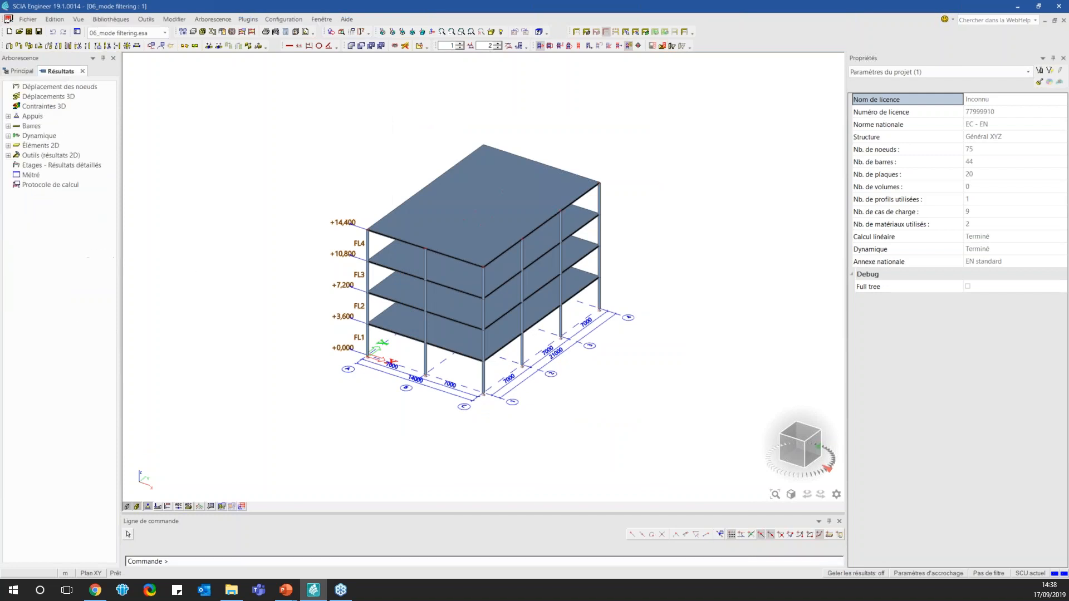
pyautogui.click(52, 184)
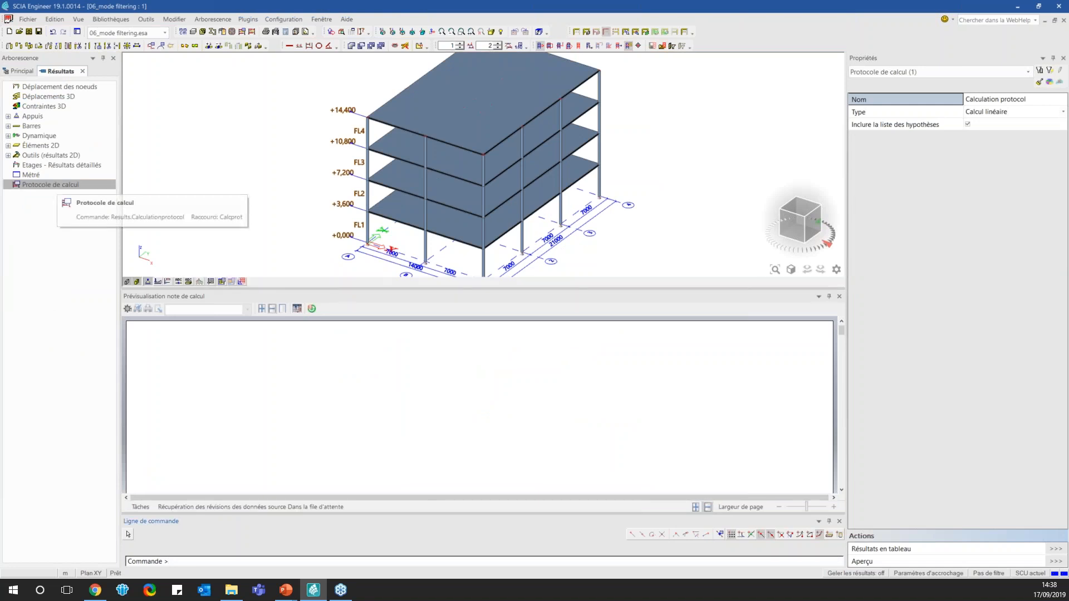
pyautogui.moveTo(341, 288); pyautogui.dragTo(354, 120)
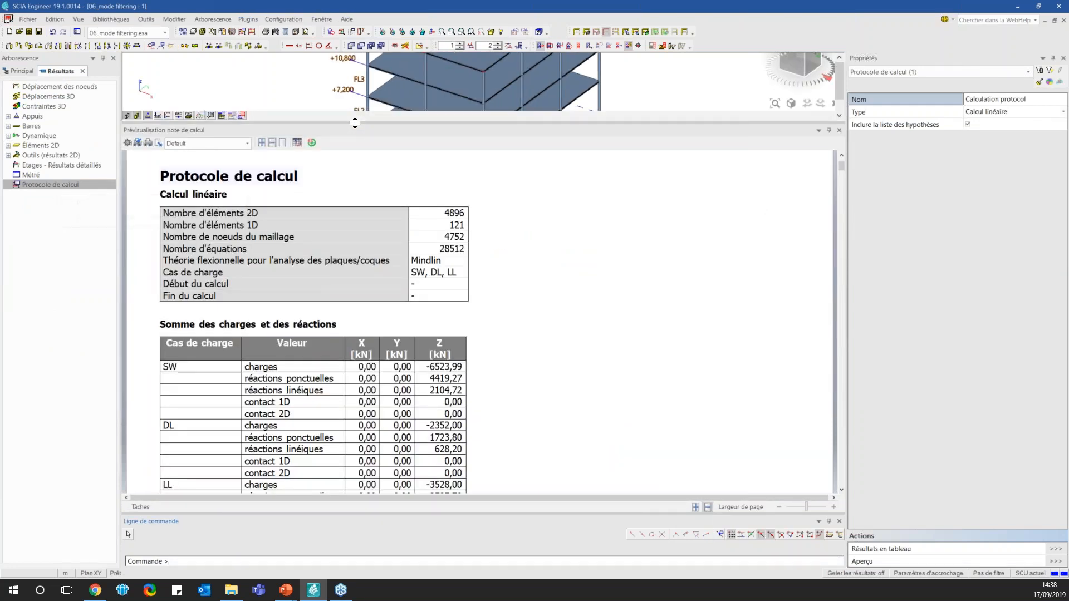
pyautogui.scroll(-7, 471, 254)
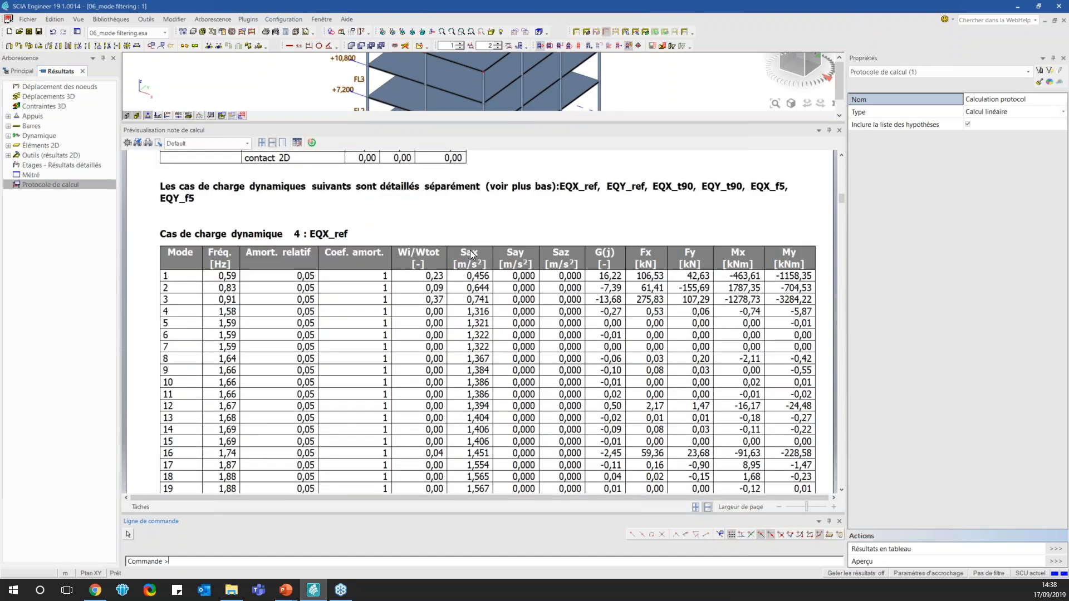
# Examine the modal table of dynamic load case EQX_ref from mode 1 to its level total
pyautogui.click(172, 280)
pyautogui.scroll(-1, 461, 222)
pyautogui.scroll(1, 461, 223)
pyautogui.scroll(-5, 358, 199)
pyautogui.scroll(-17, 362, 257)
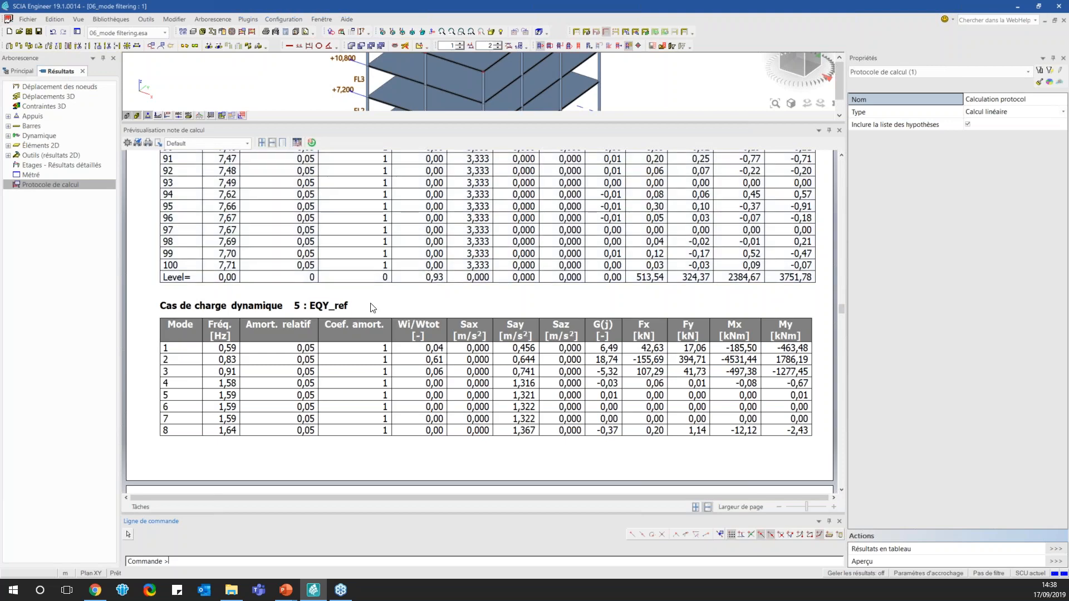
# Read through the EQY_ref modal table to its level total and on to the filtered EQX_t90 table
pyautogui.scroll(-3, 434, 251)
pyautogui.scroll(-4, 445, 233)
pyautogui.scroll(-15, 444, 229)
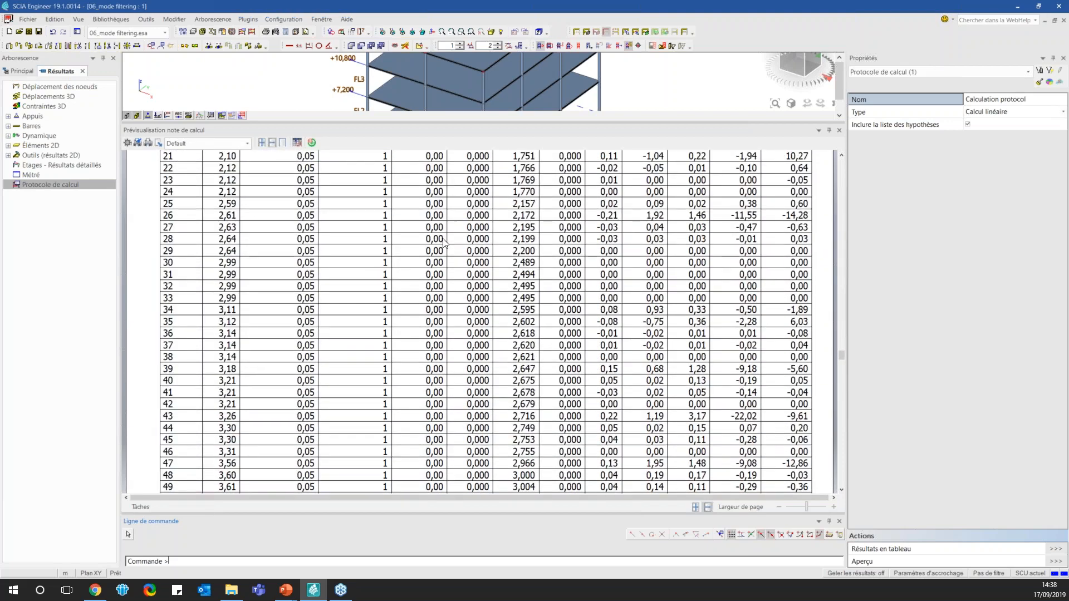
pyautogui.scroll(-5, 444, 242)
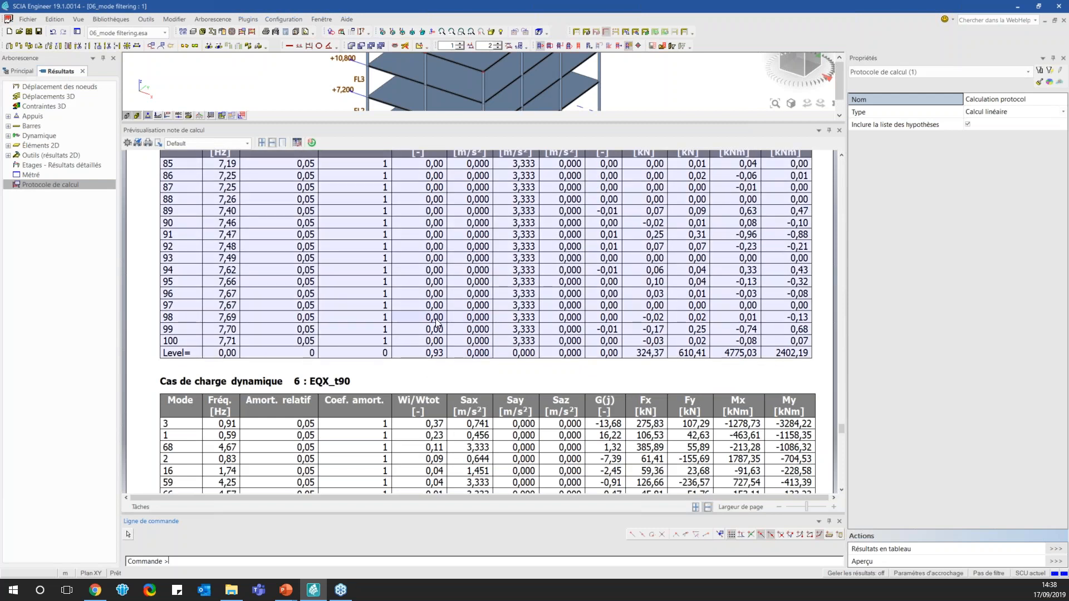
pyautogui.scroll(1, 438, 323)
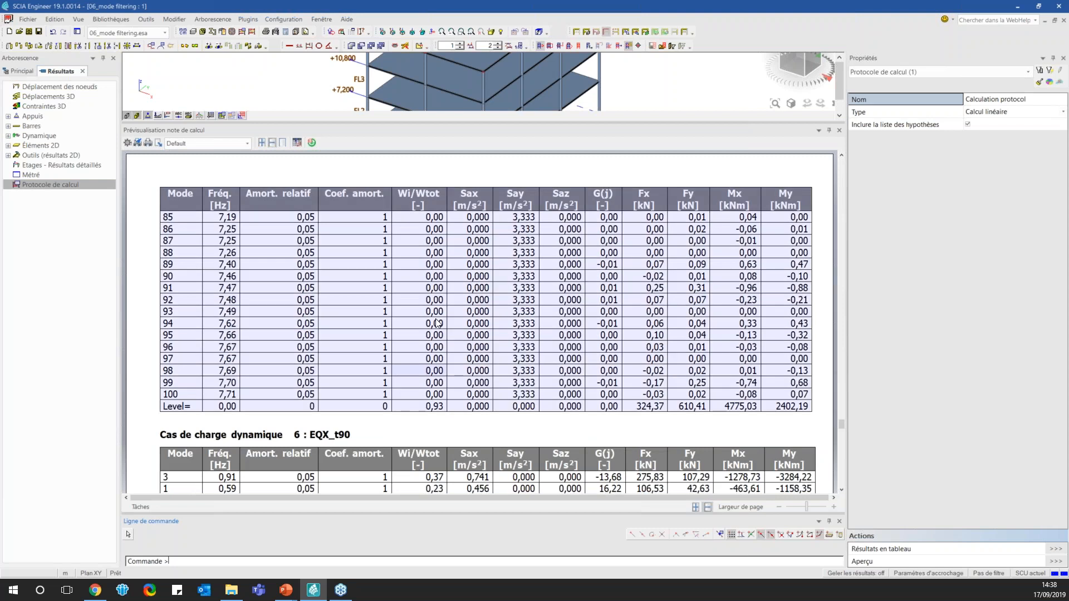
pyautogui.scroll(-2, 437, 323)
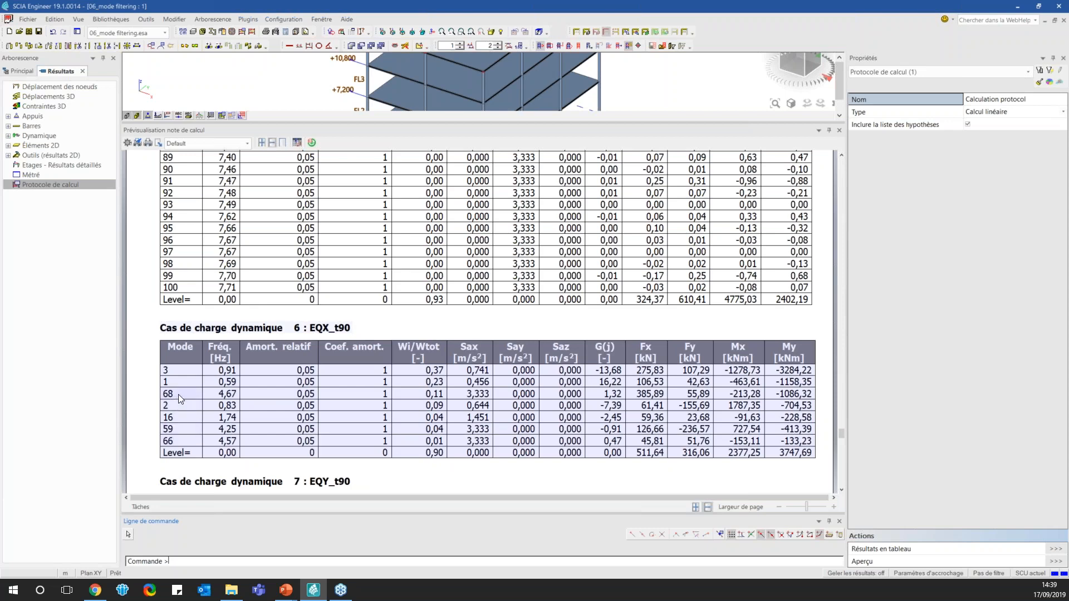
# Compare the filtered modes listed for dynamic load cases EQX_t90 and EQY_t90
pyautogui.scroll(-5, 175, 393)
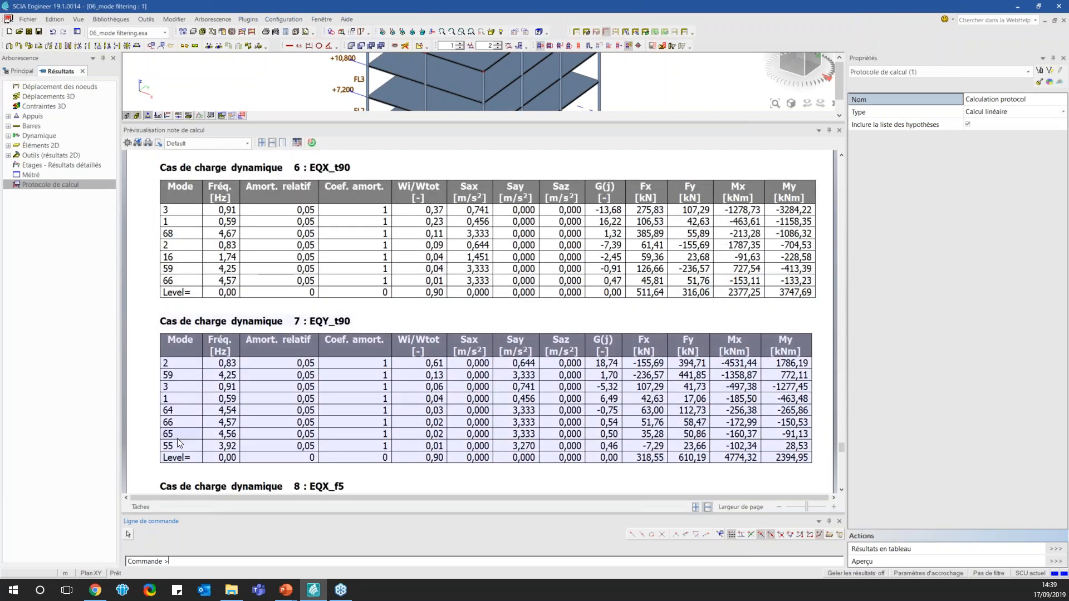
pyautogui.scroll(3, 187, 357)
pyautogui.scroll(-3, 189, 338)
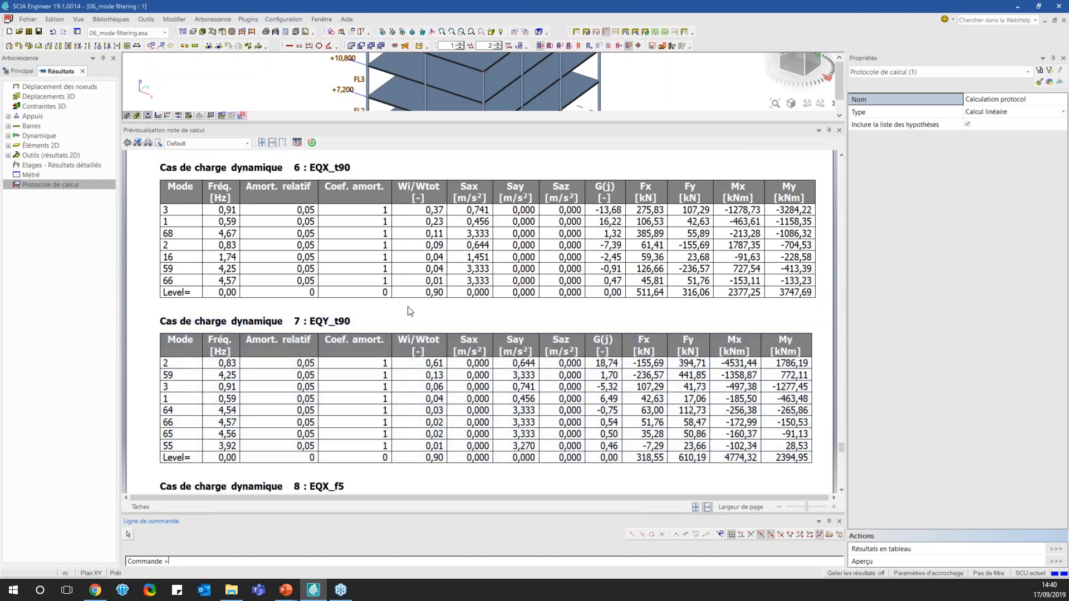
# Examine the filtered modes of load cases EQX_f5 and EQY_f5 in the protocol, then close the report preview
pyautogui.scroll(-3, 410, 312)
pyautogui.scroll(-2, 410, 312)
pyautogui.scroll(-1, 239, 184)
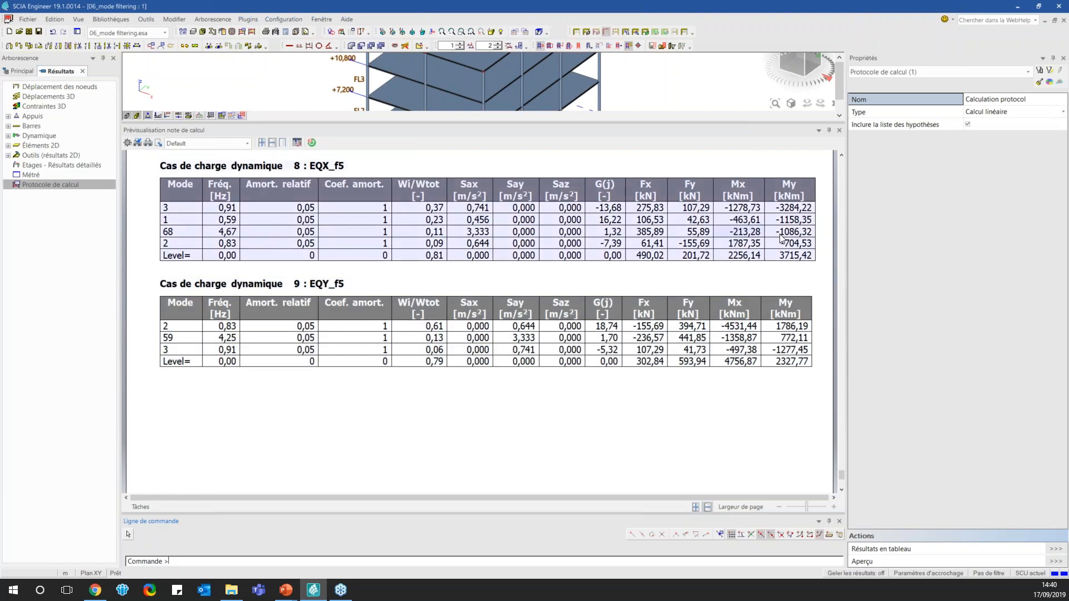
pyautogui.click(839, 130)
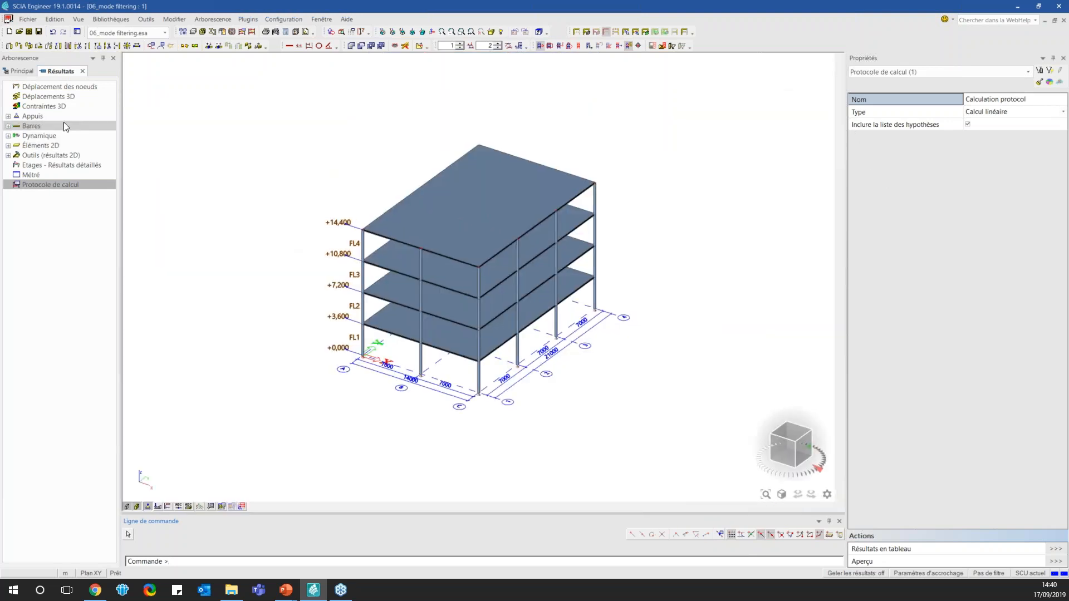
# Display the 3D displacement U_total on the deformed building for load case EQX_ref
pyautogui.click(49, 96)
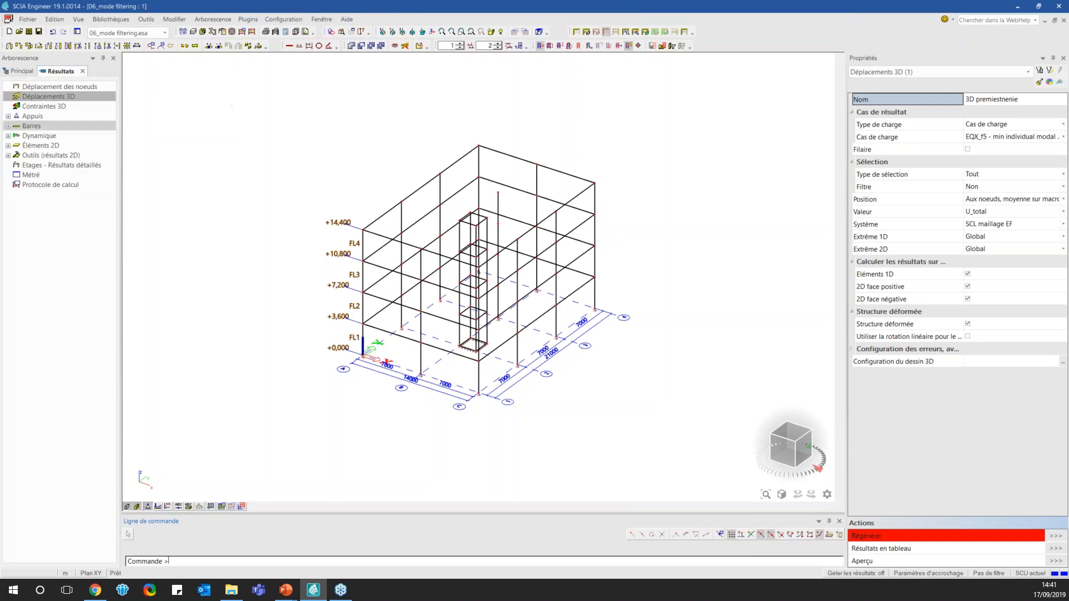
pyautogui.scroll(1, 536, 234)
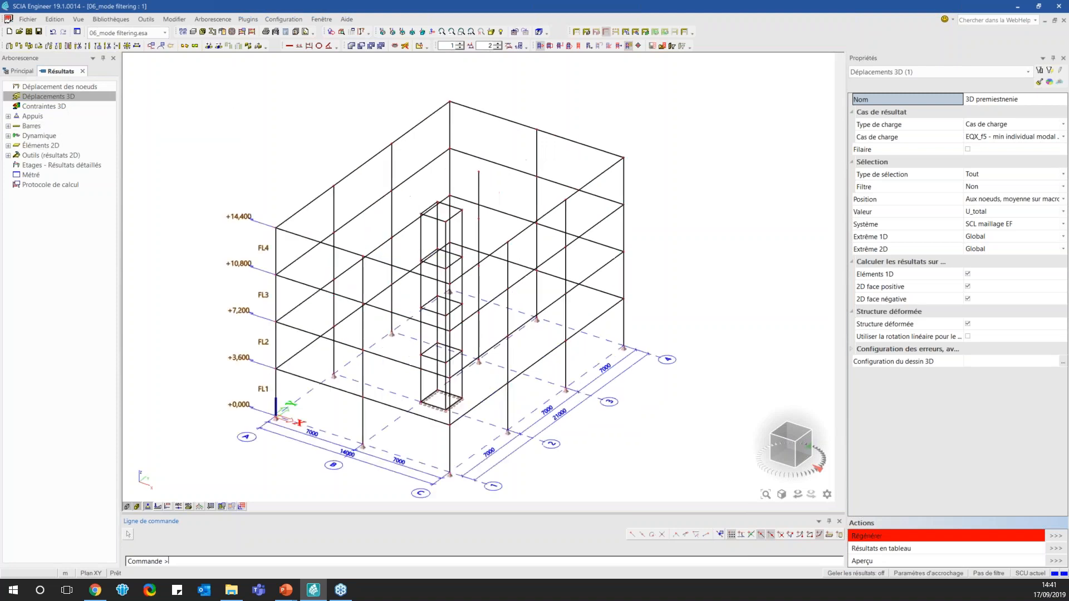
pyautogui.click(990, 137)
pyautogui.click(989, 175)
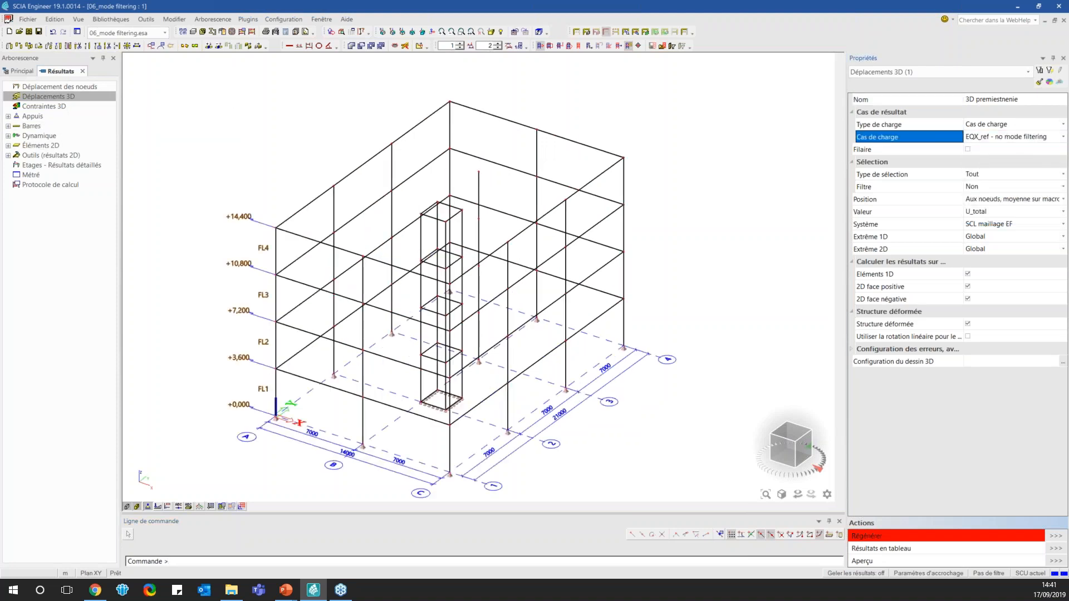
pyautogui.click(1056, 536)
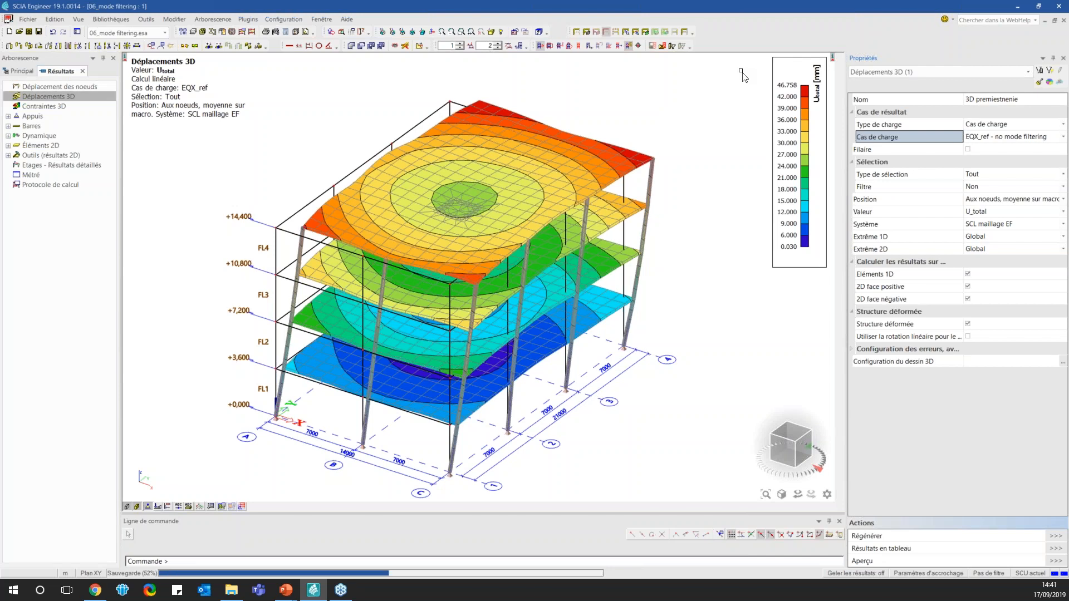
# Switch the 3D displacement result to load case EQX_t90 and regenerate it
pyautogui.click(995, 138)
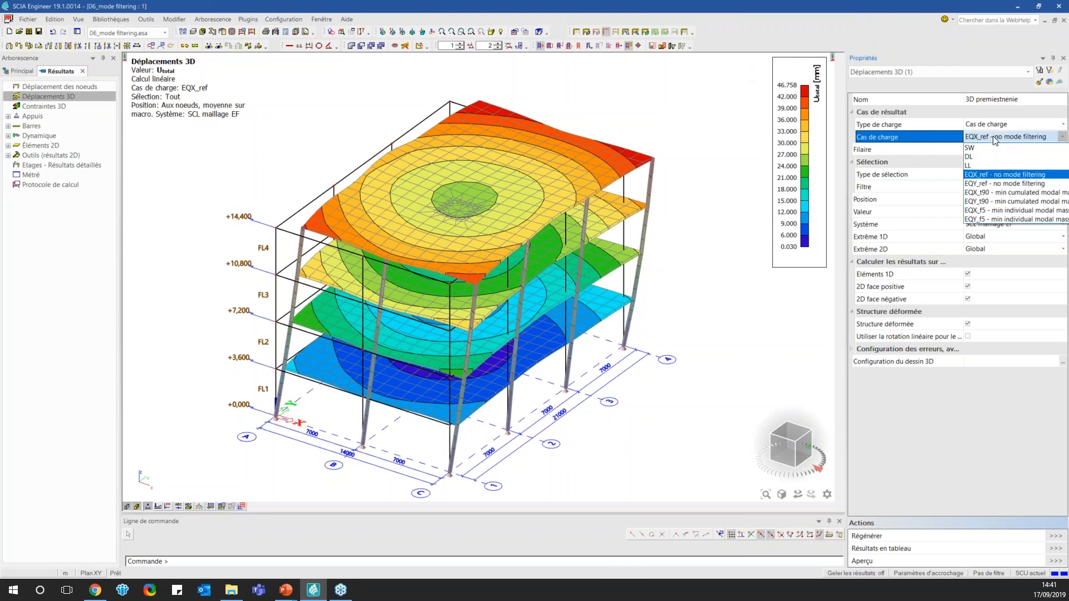
pyautogui.click(1000, 192)
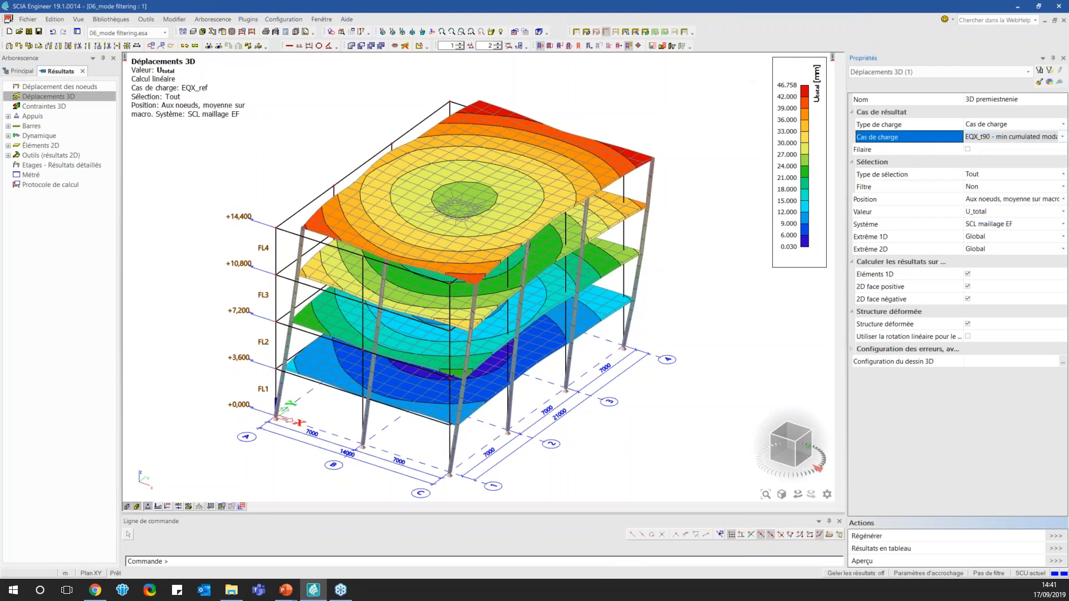
pyautogui.click(1058, 535)
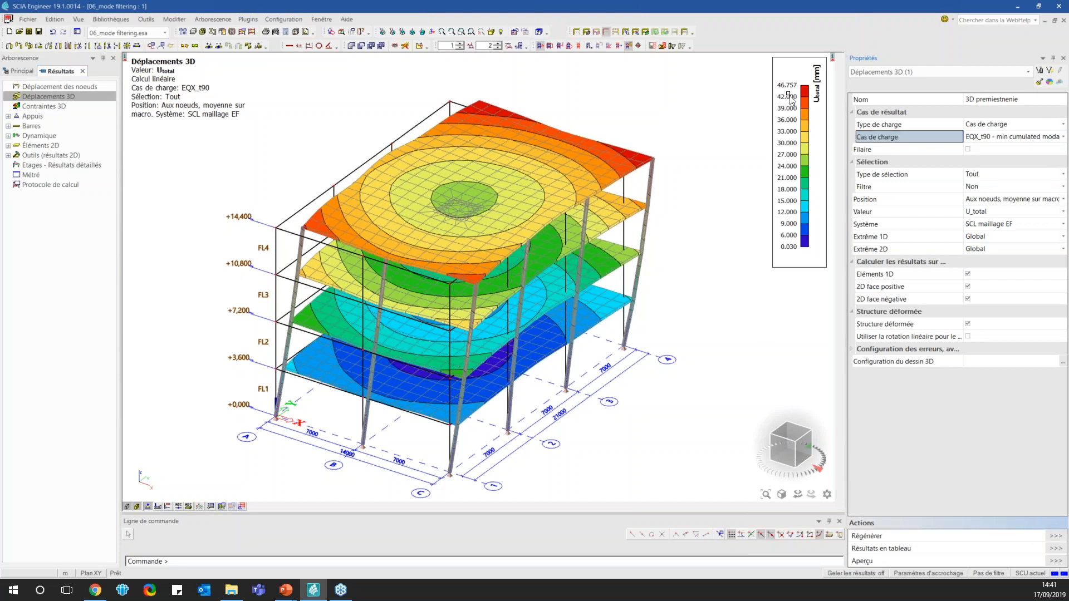
# Switch the 3D displacement result to load case EQX_f5 and regenerate it
pyautogui.click(973, 138)
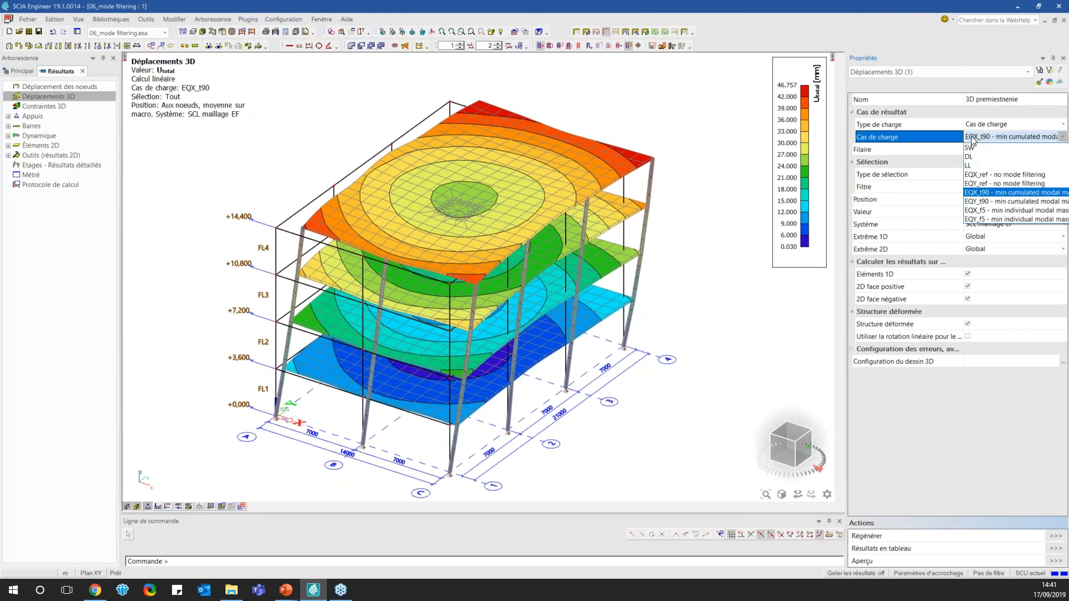
pyautogui.click(990, 211)
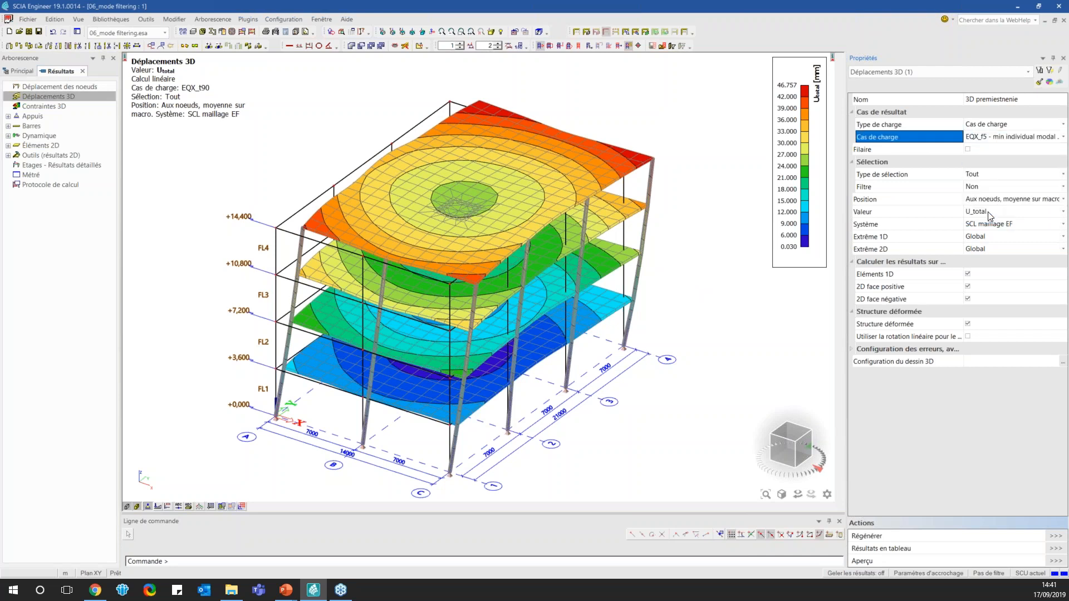
pyautogui.click(1063, 536)
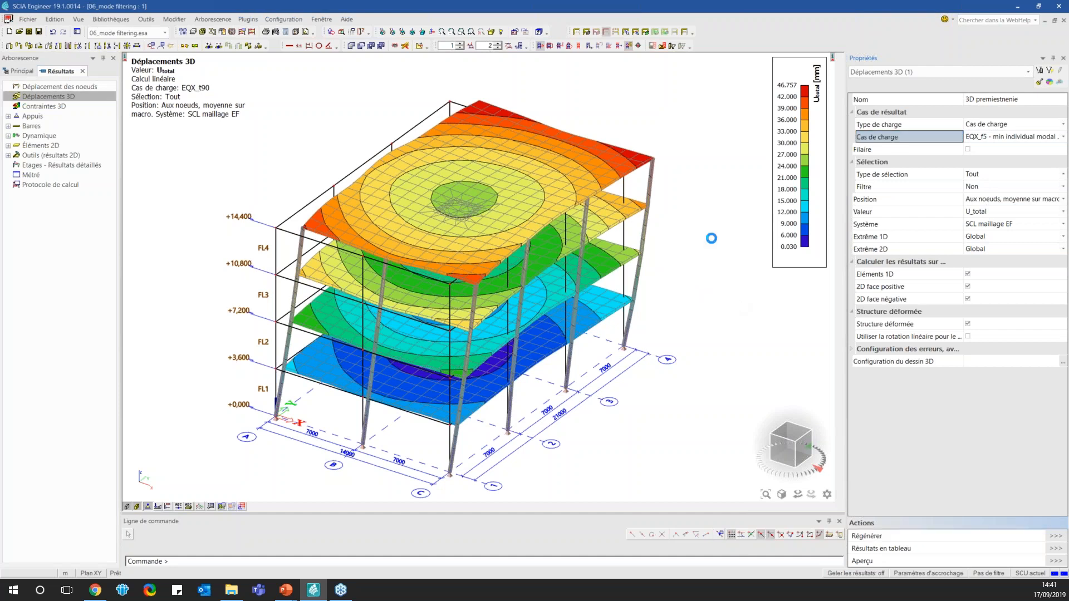
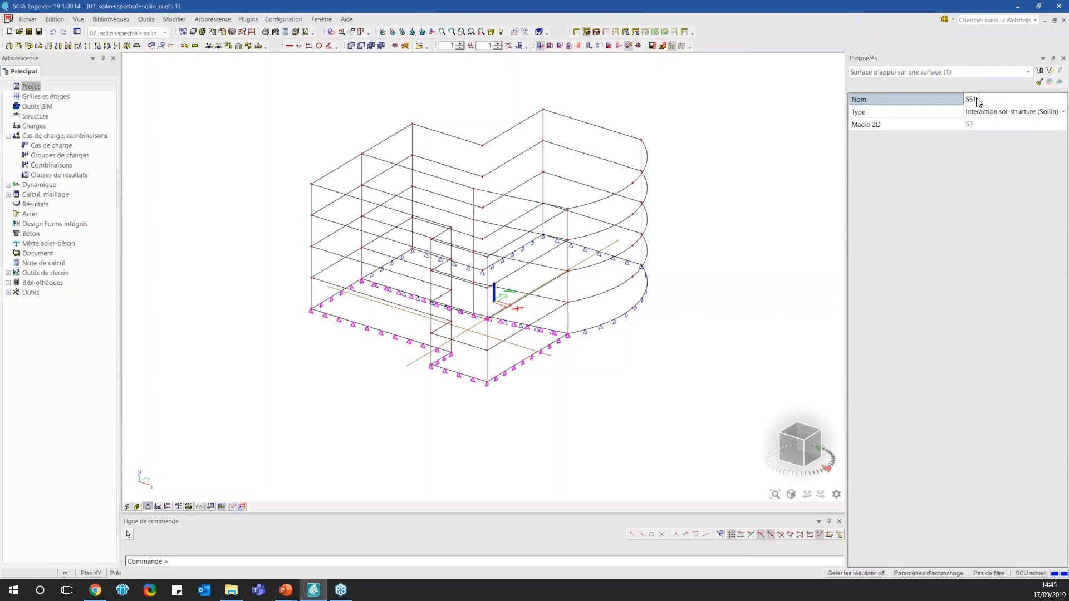
# Inspect the solver setup's advanced Soilin soil-structure interaction settings, including the stiffness coefficients for seismic analysis, and close the setup
pyautogui.doubleClick(70, 194)
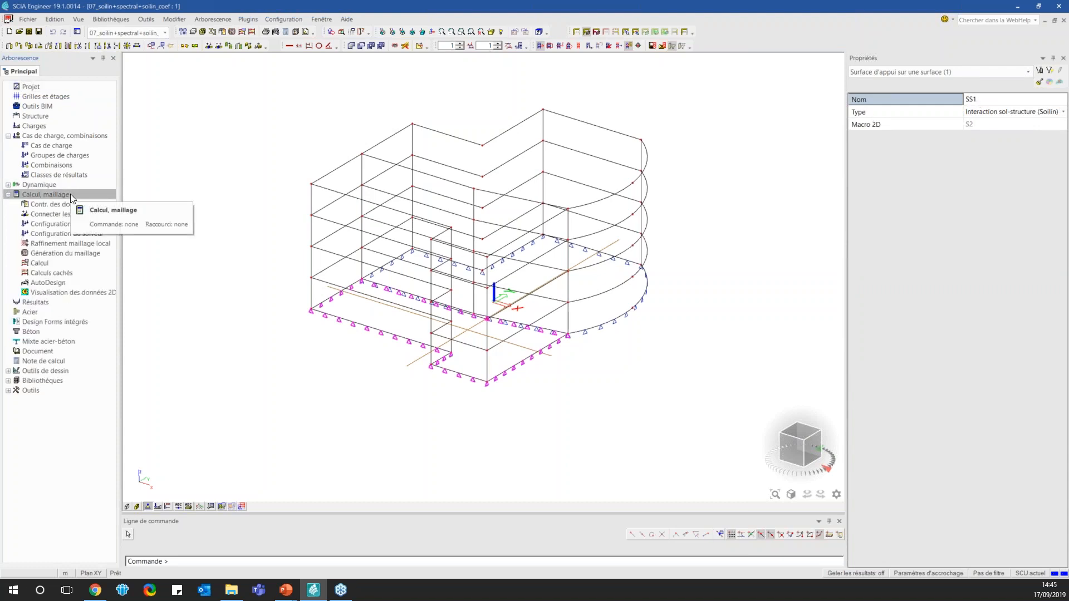
pyautogui.click(81, 235)
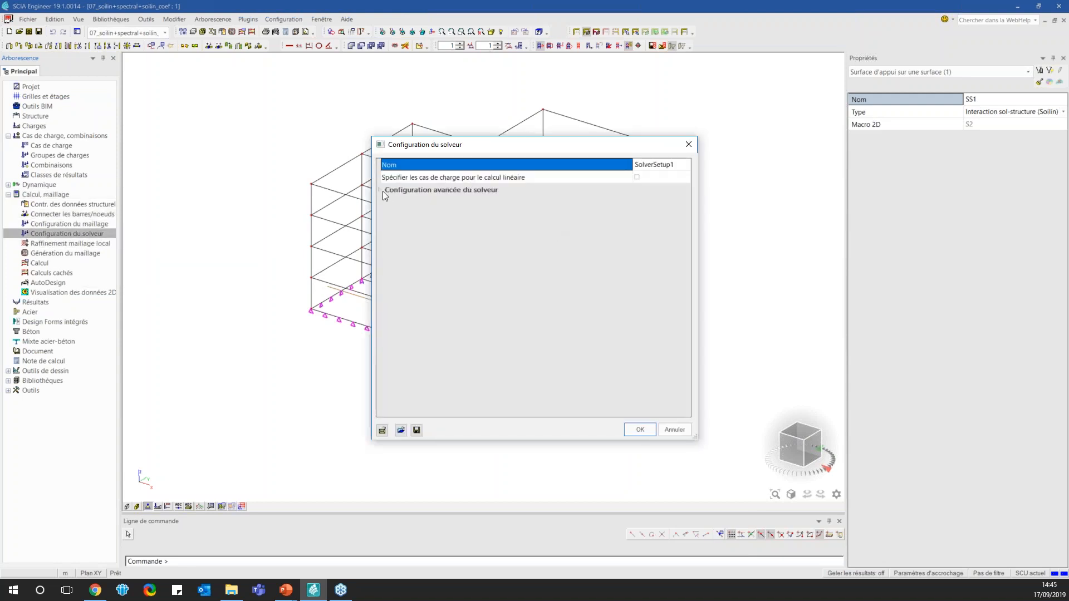
pyautogui.click(381, 190)
pyautogui.scroll(-10, 582, 257)
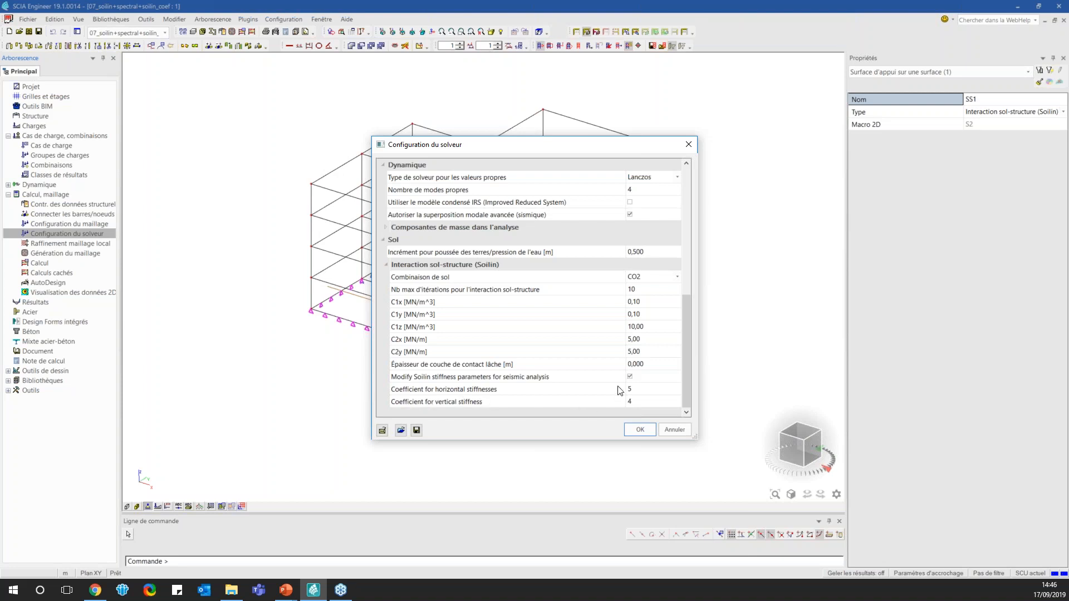
pyautogui.moveTo(625, 377)
pyautogui.click(689, 145)
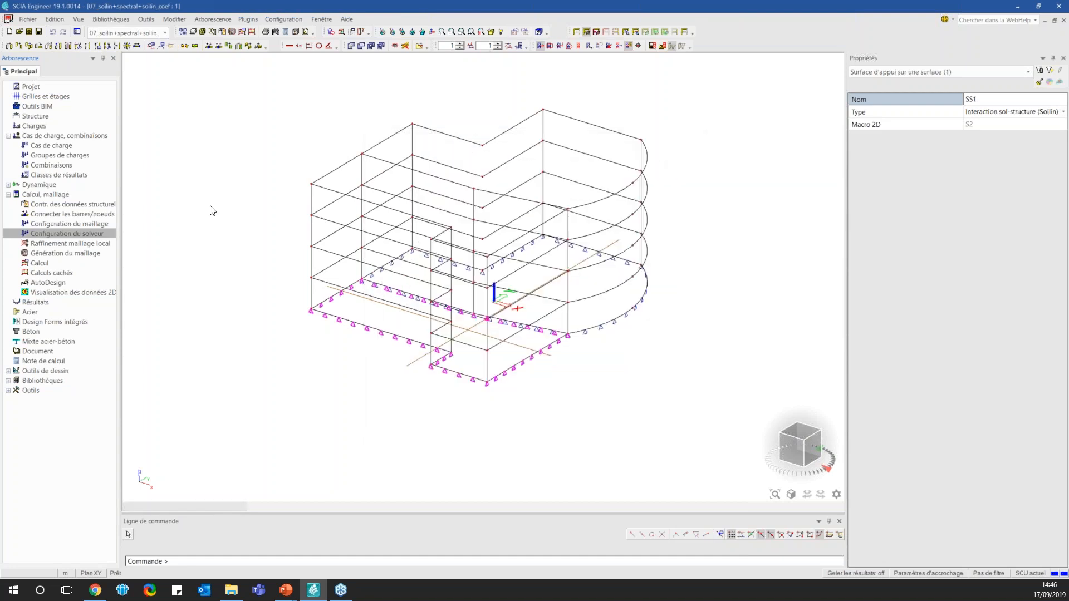
# Open the linear calculation protocol and examine the tables for LC3 seismic x, y and z and the Soilin iterations
pyautogui.click(37, 302)
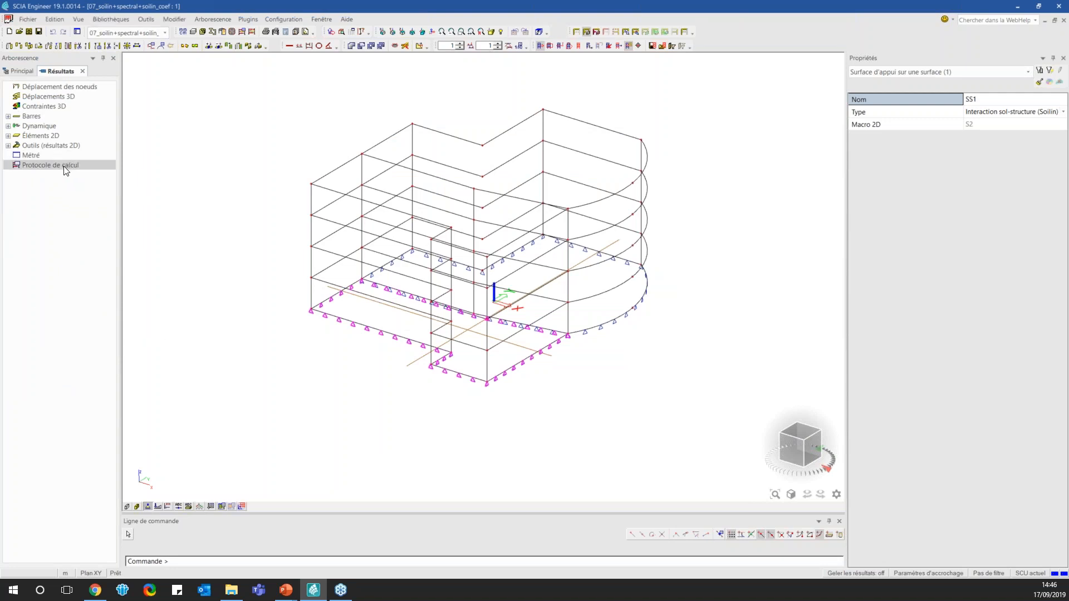
pyautogui.click(64, 166)
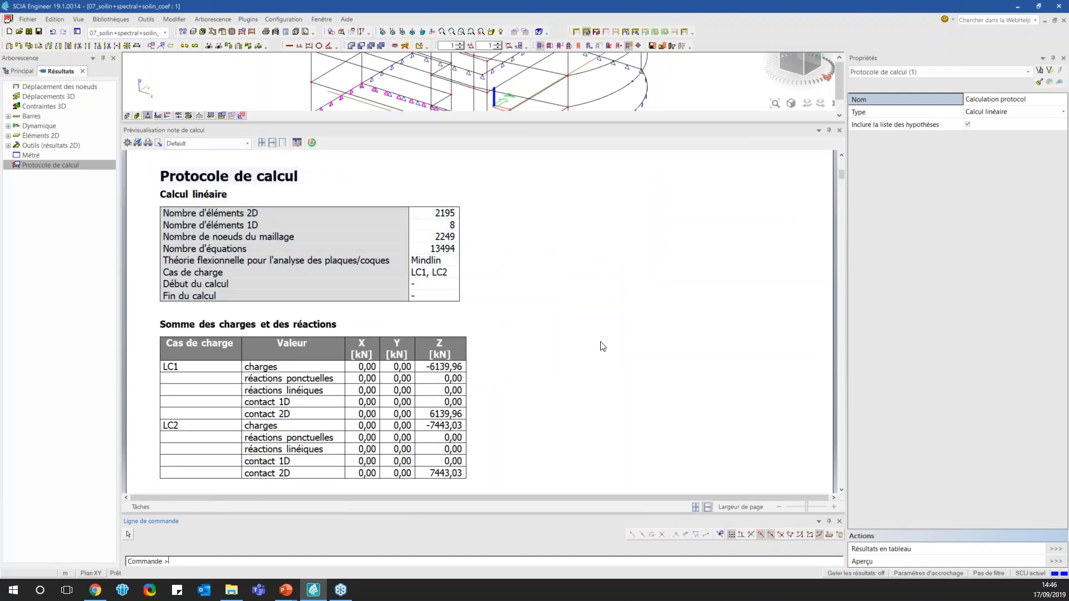
pyautogui.scroll(-5, 601, 345)
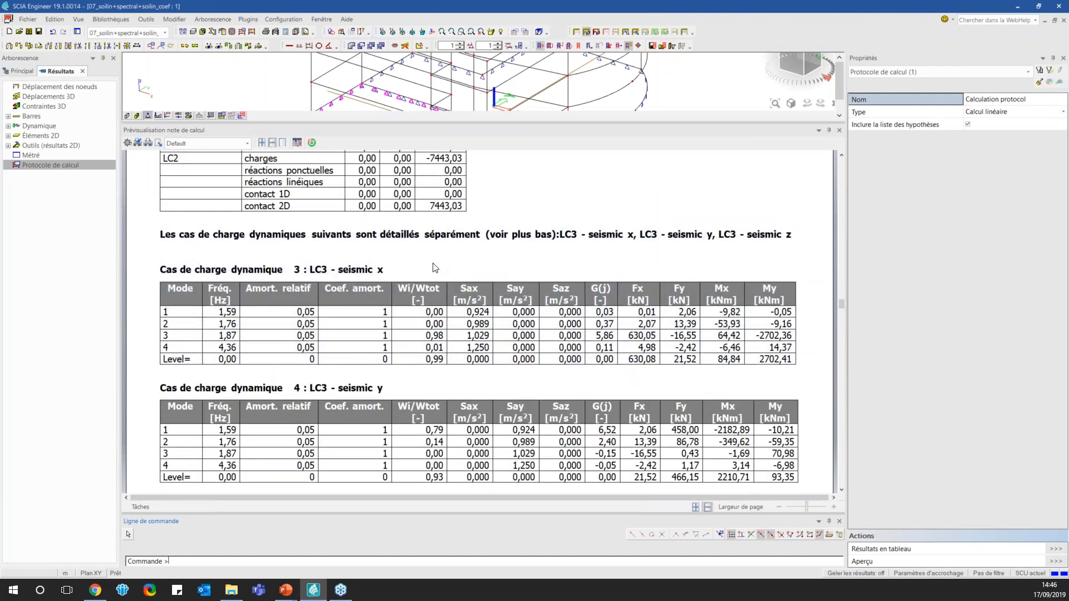
pyautogui.scroll(-1, 405, 285)
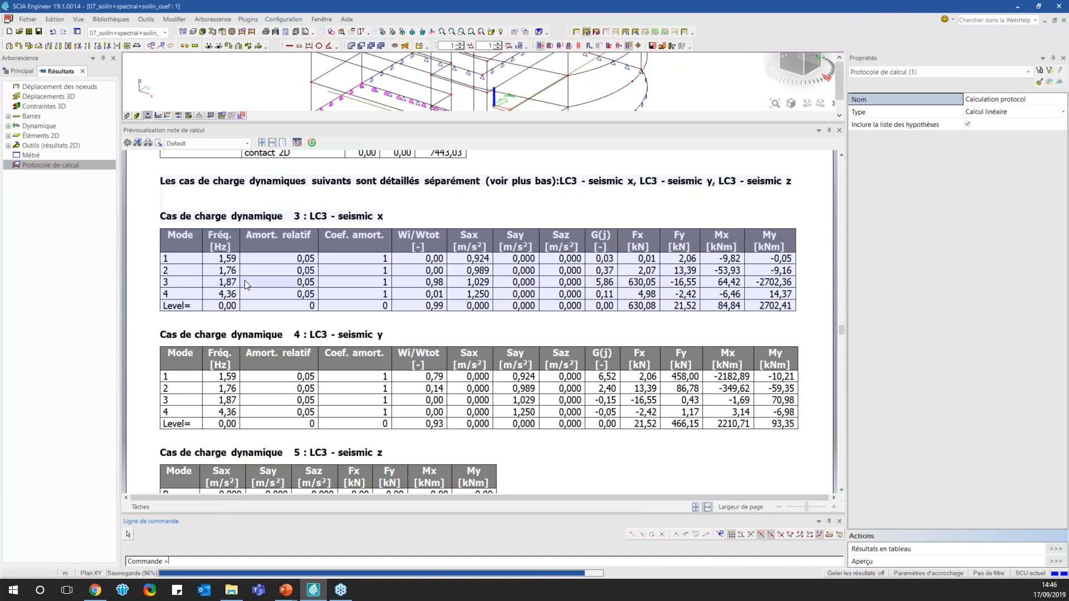
pyautogui.scroll(-3, 245, 284)
pyautogui.scroll(2, 249, 282)
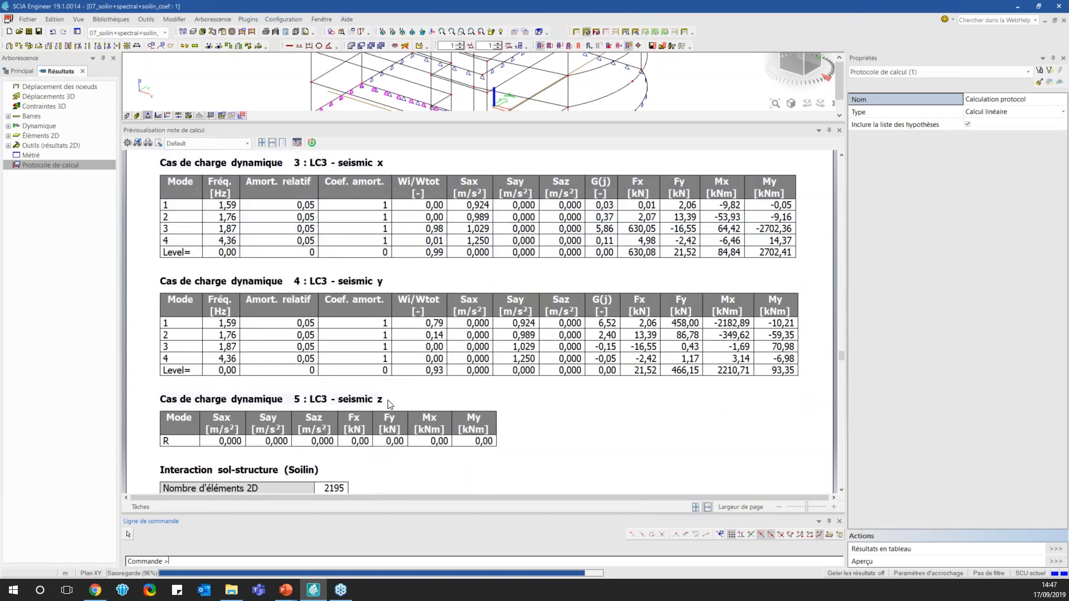
pyautogui.scroll(-3, 429, 306)
pyautogui.scroll(-1, 432, 311)
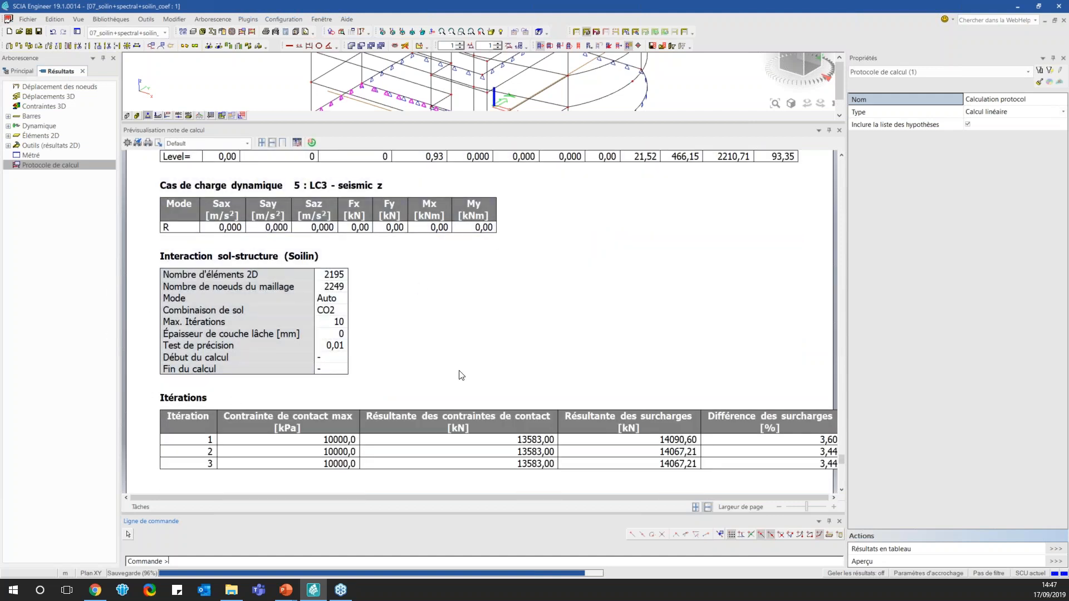
pyautogui.scroll(-1, 462, 359)
pyautogui.scroll(5, 464, 358)
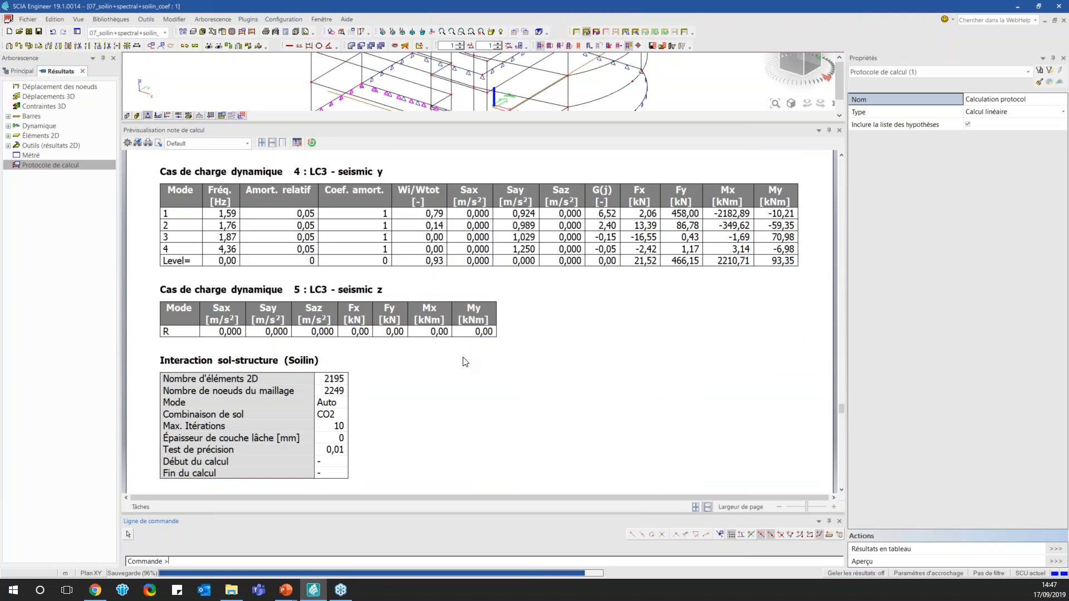
# Set the calculation protocol type to Calcul non-linéaire, refresh the preview and close it
pyautogui.click(1020, 112)
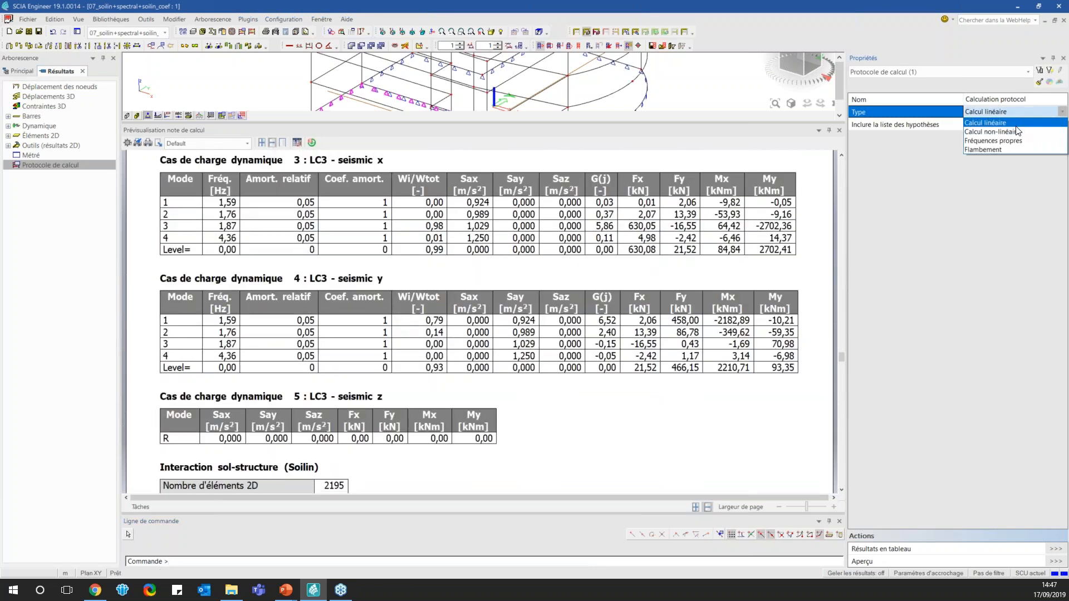
pyautogui.click(1016, 132)
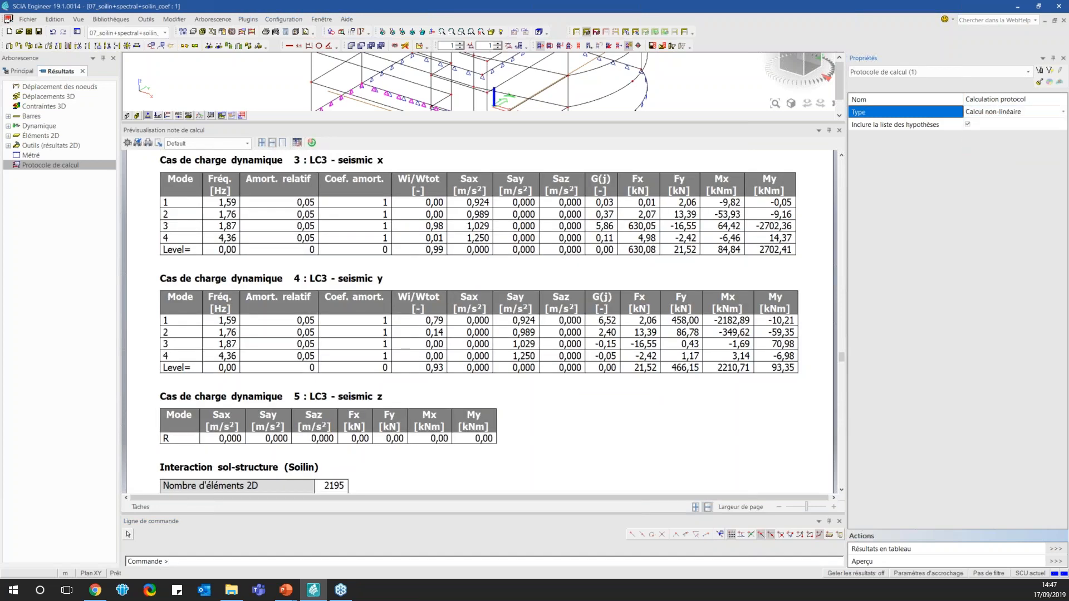
pyautogui.click(1005, 112)
pyautogui.click(1000, 130)
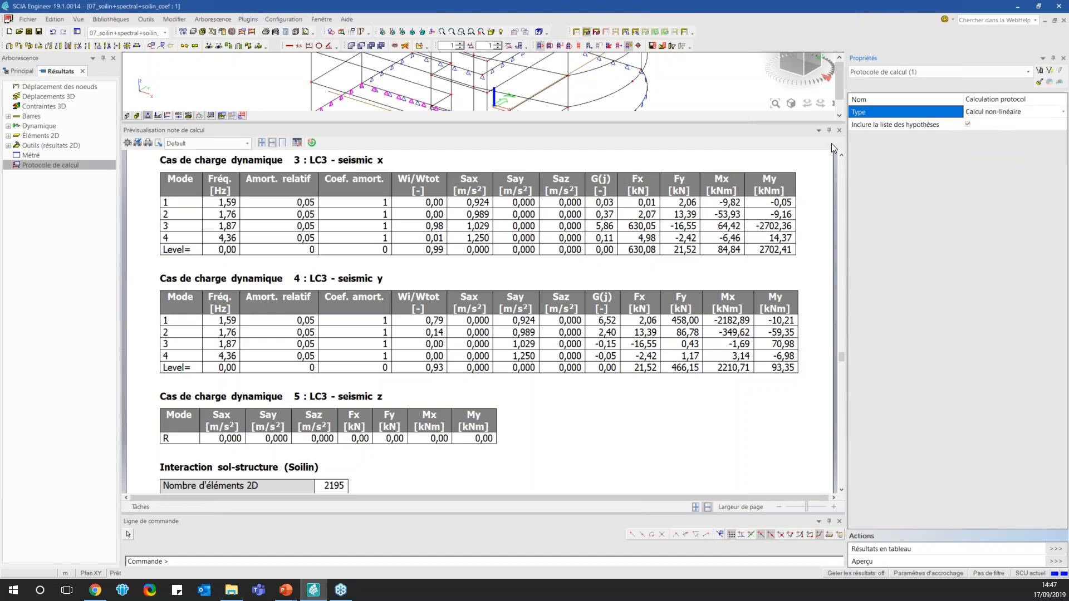
pyautogui.click(1056, 561)
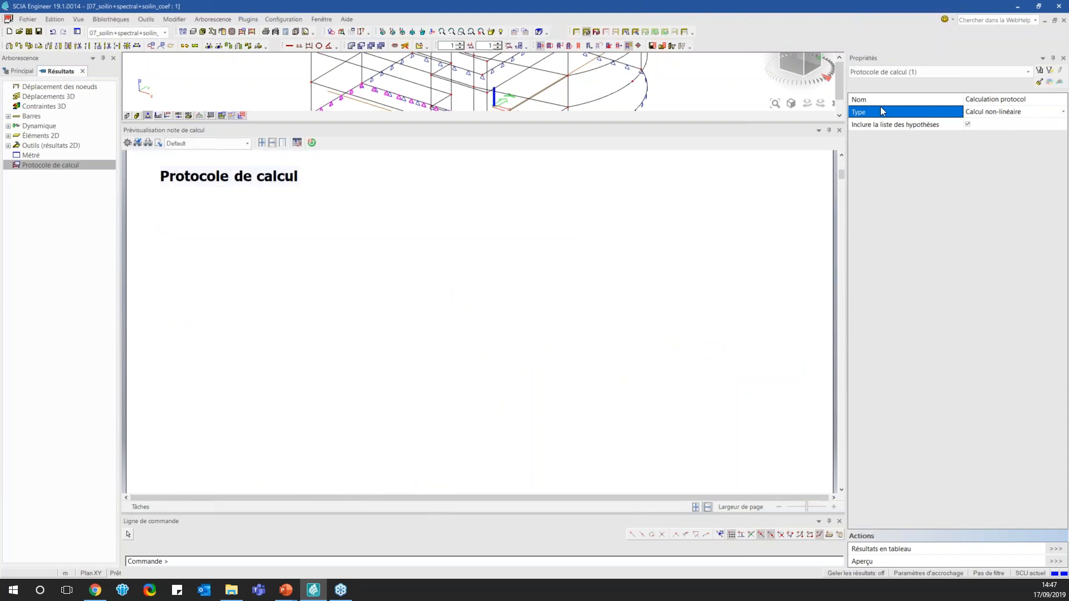
pyautogui.click(839, 131)
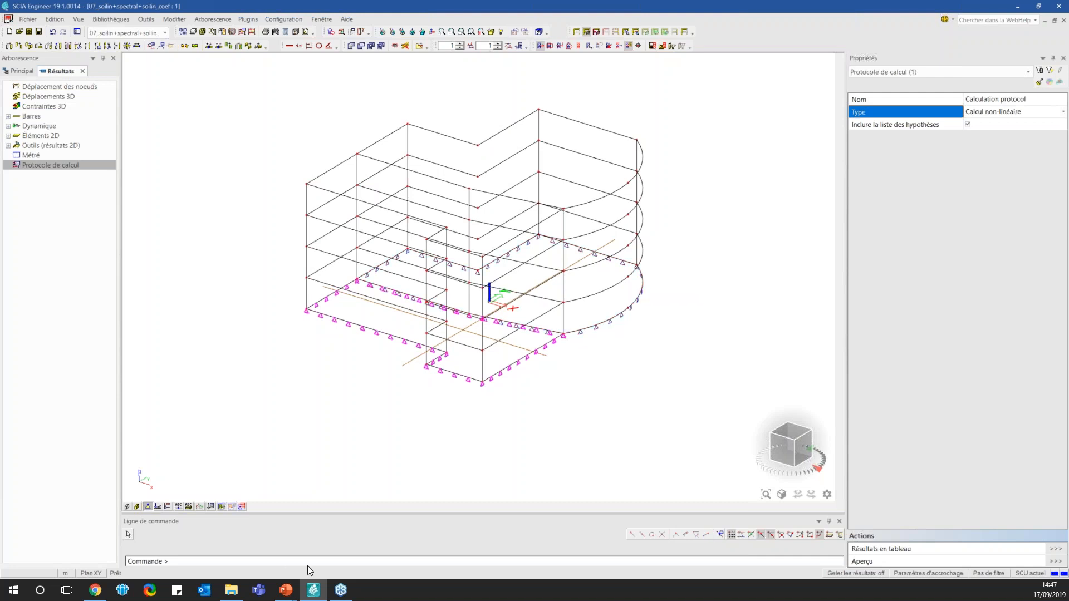
# Switch to the project 07_soilin+spectral+soilin_coef_R and examine its linear calculation protocol, including the seismic load cases and Soilin data
pyautogui.click(165, 33)
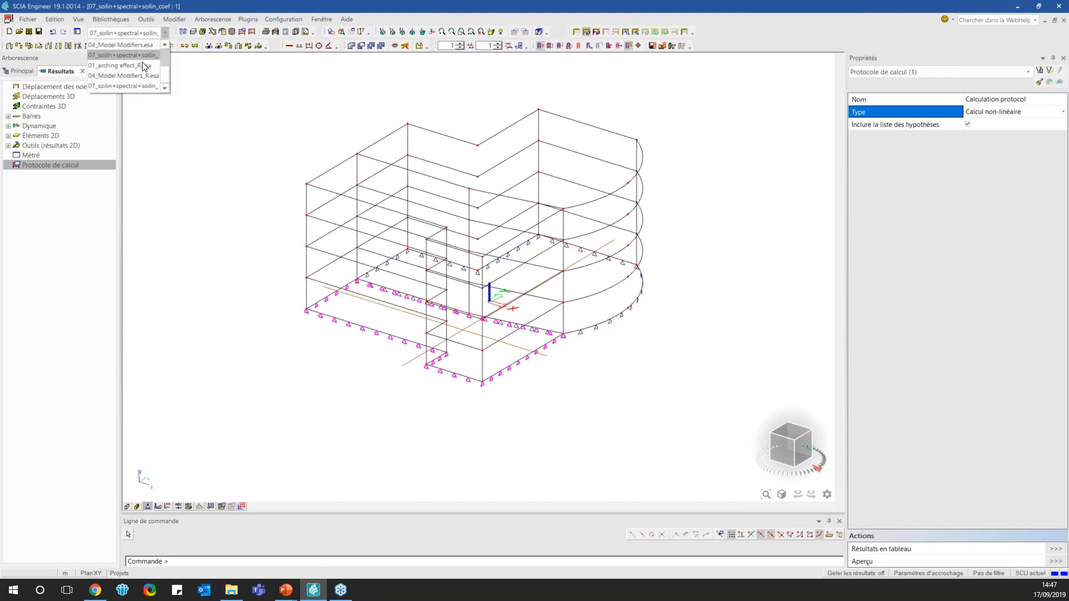
pyautogui.click(135, 85)
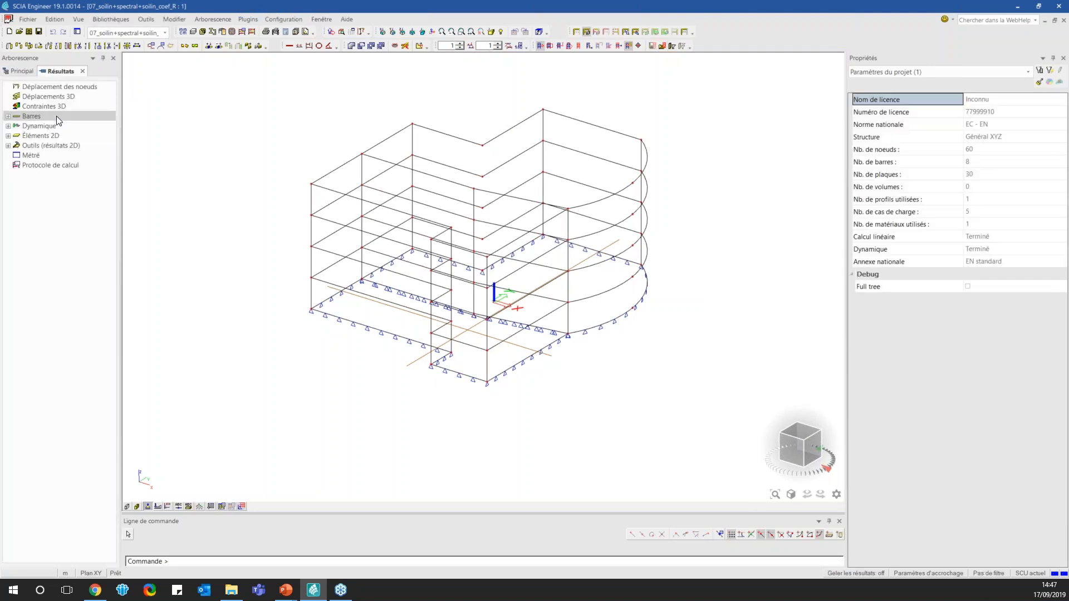
pyautogui.click(51, 163)
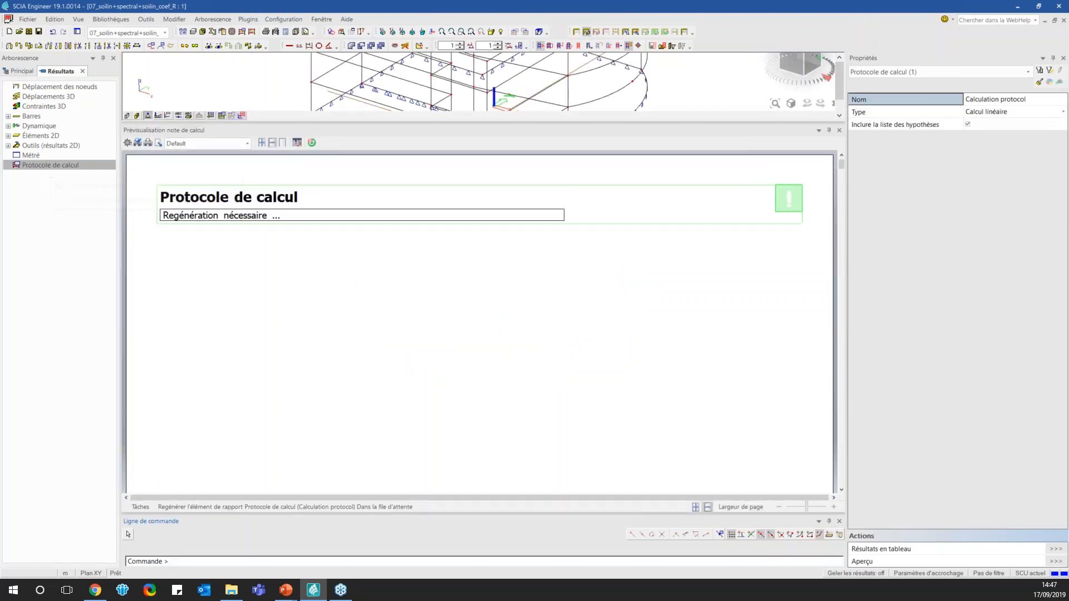
pyautogui.scroll(-5, 413, 267)
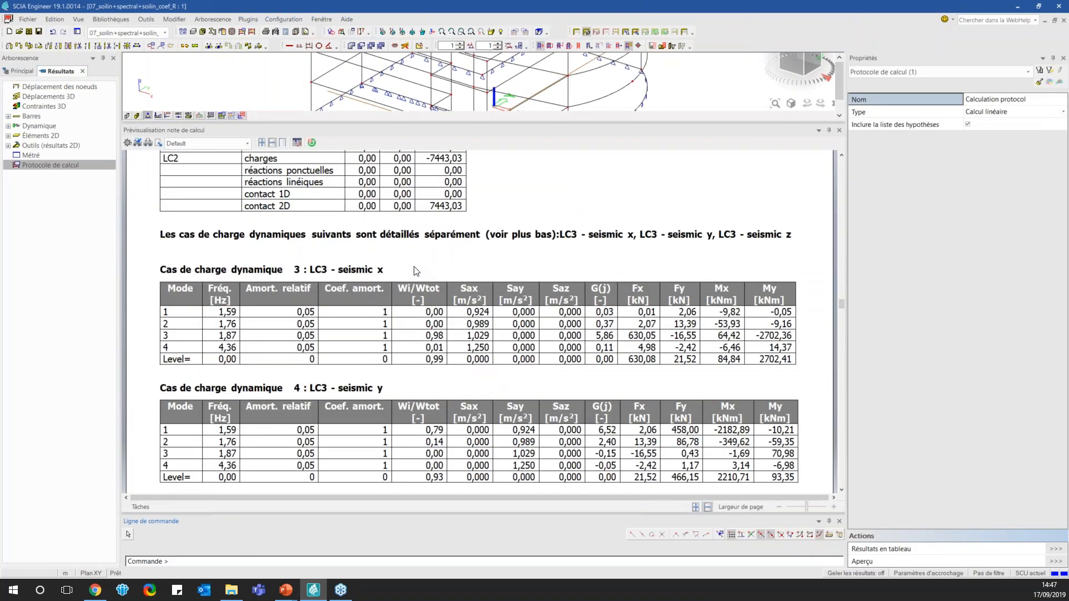
pyautogui.scroll(-6, 413, 271)
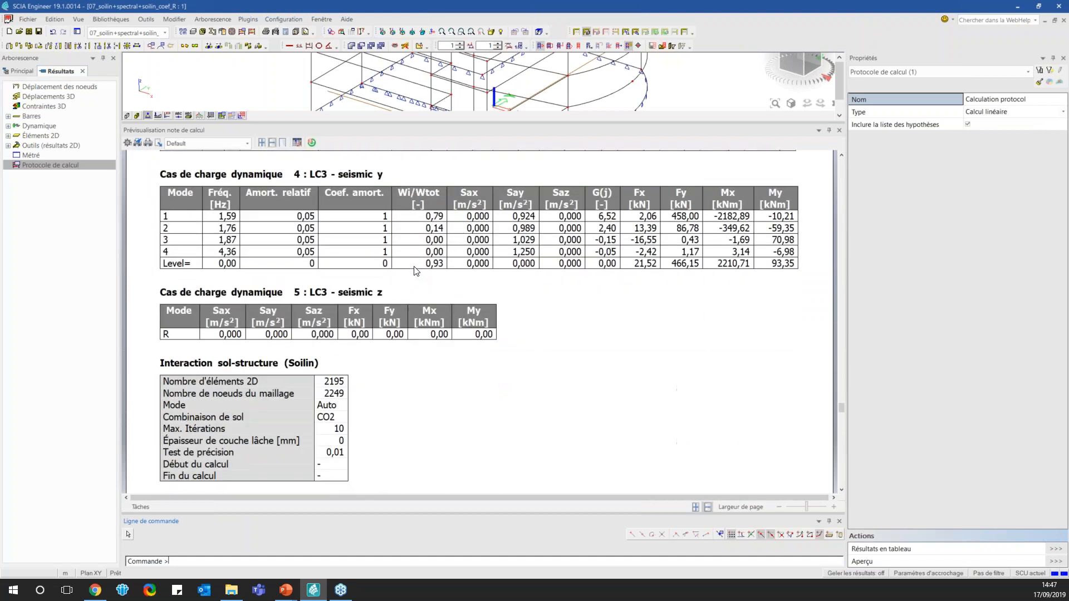
pyautogui.scroll(4, 413, 272)
# Set the protocol type to Fréquences propres, examine the relative modal masses and frequencies, and return to the presentation slides
pyautogui.click(994, 113)
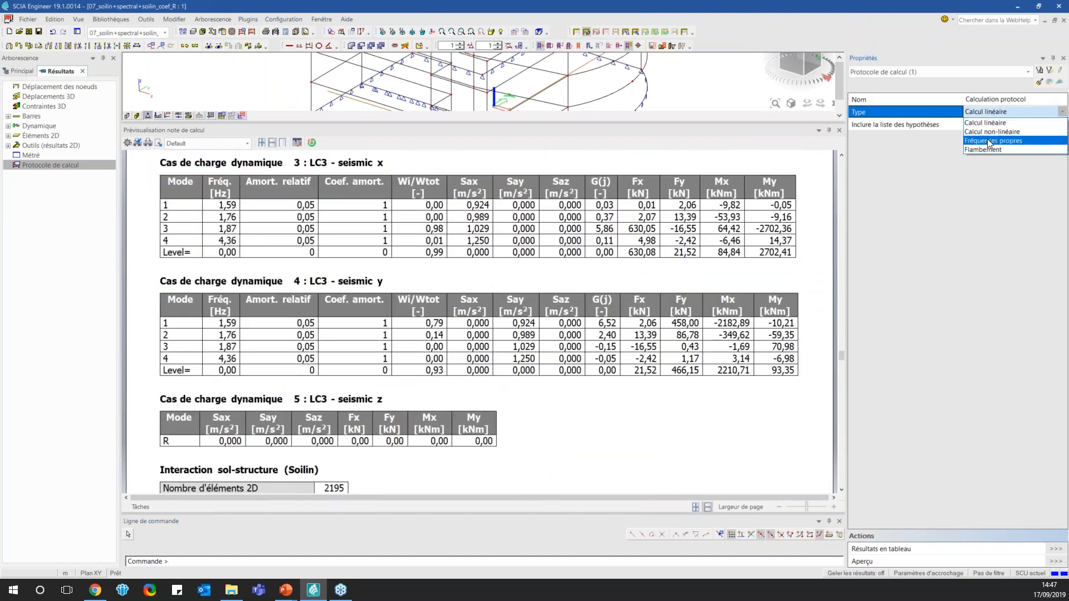
pyautogui.click(991, 141)
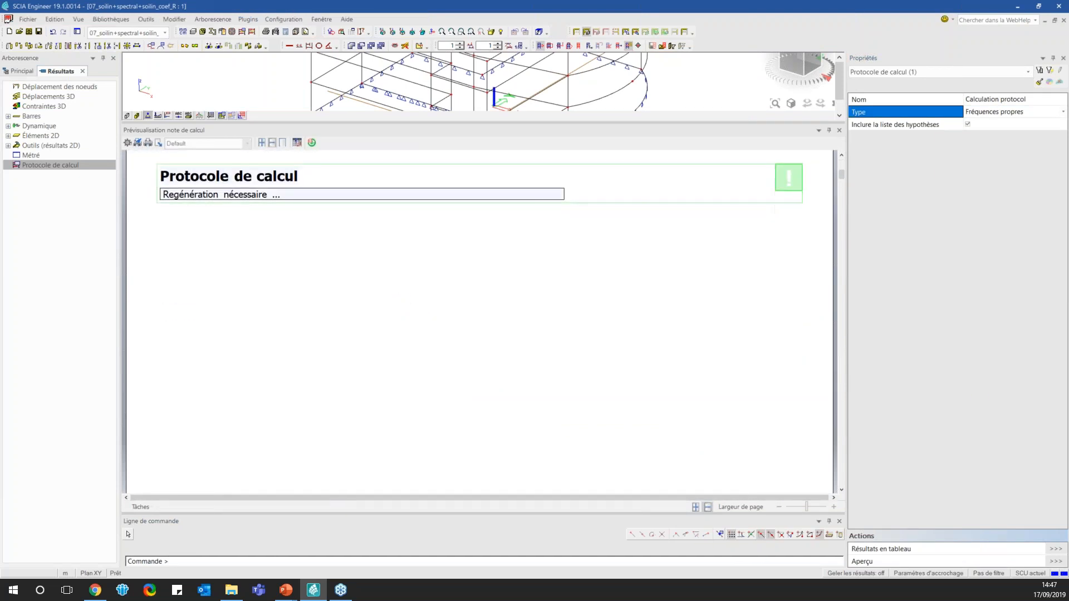
pyautogui.scroll(-4, 413, 305)
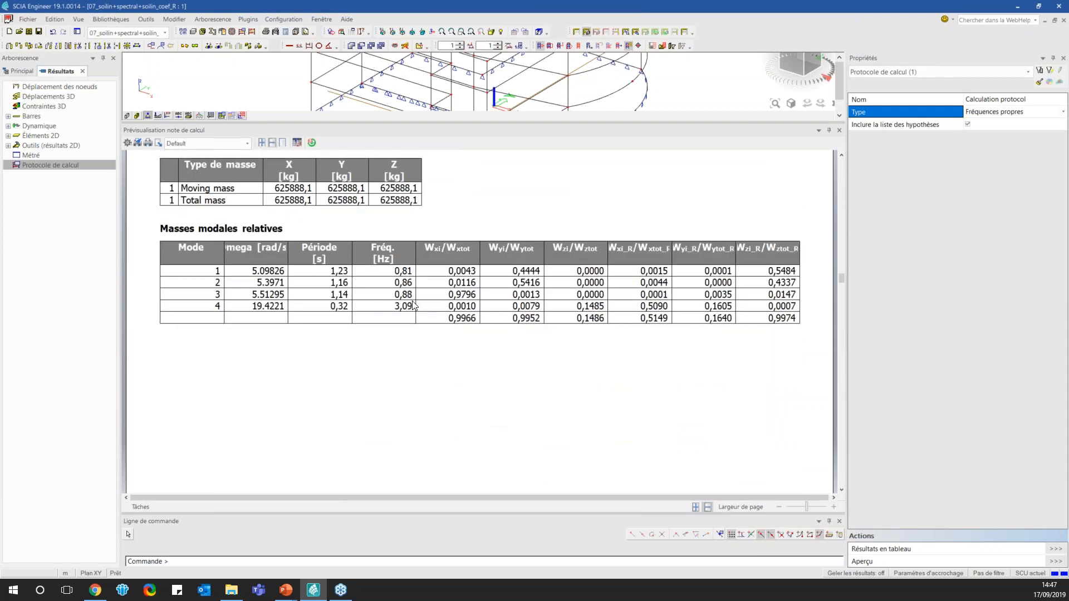
pyautogui.scroll(4, 412, 305)
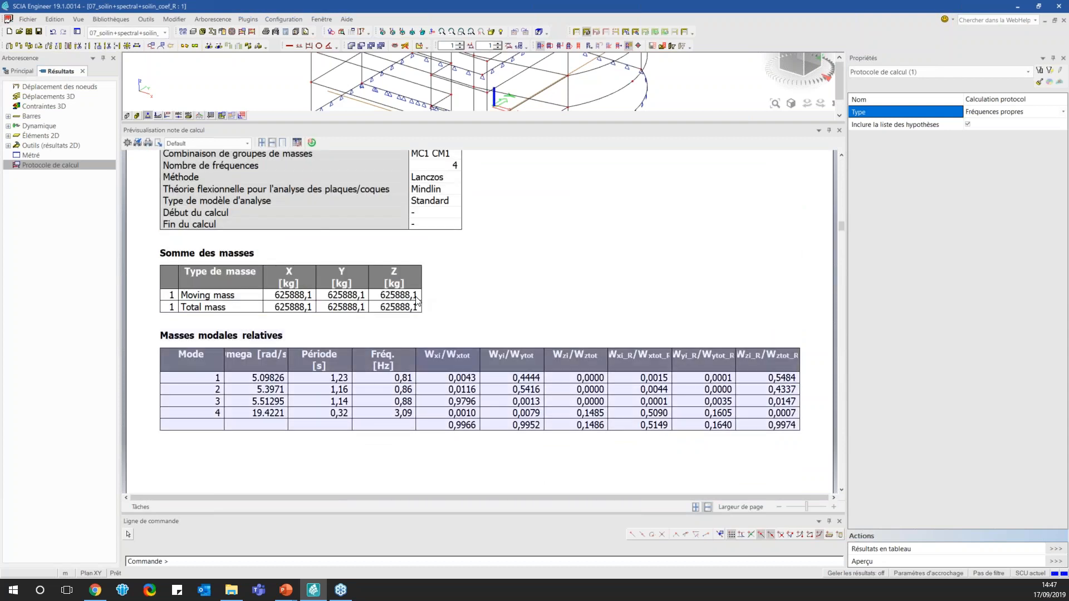
pyautogui.scroll(-3, 415, 299)
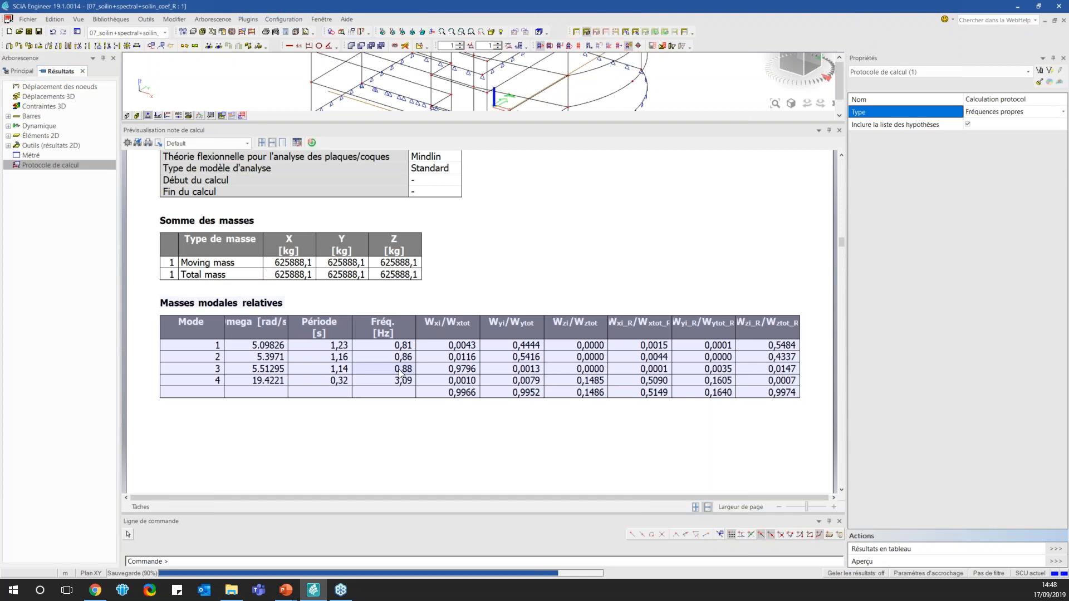
pyautogui.hotkey('alt', 'Tab')
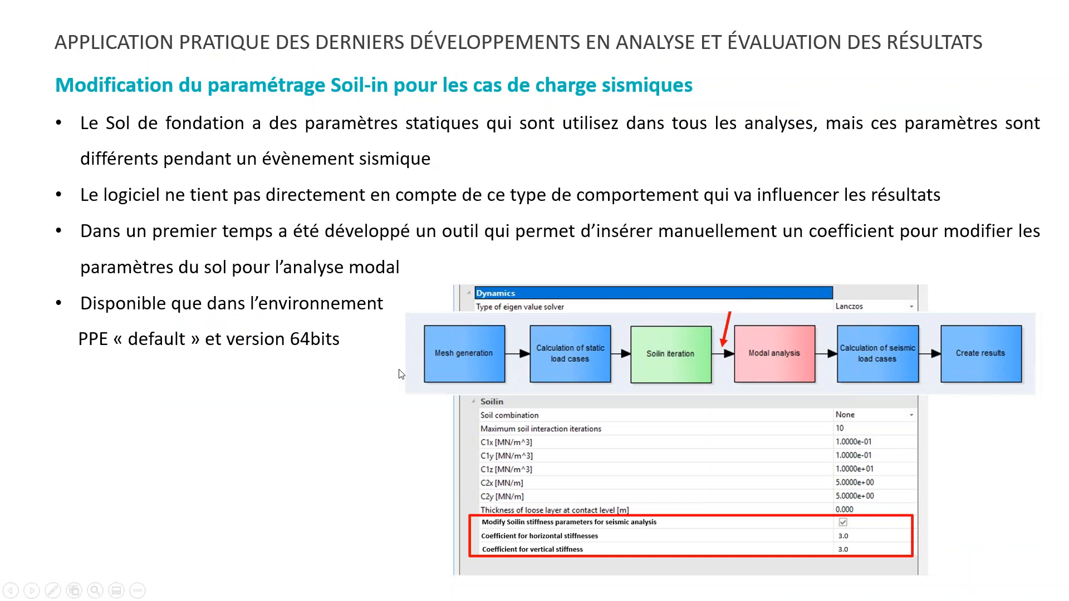
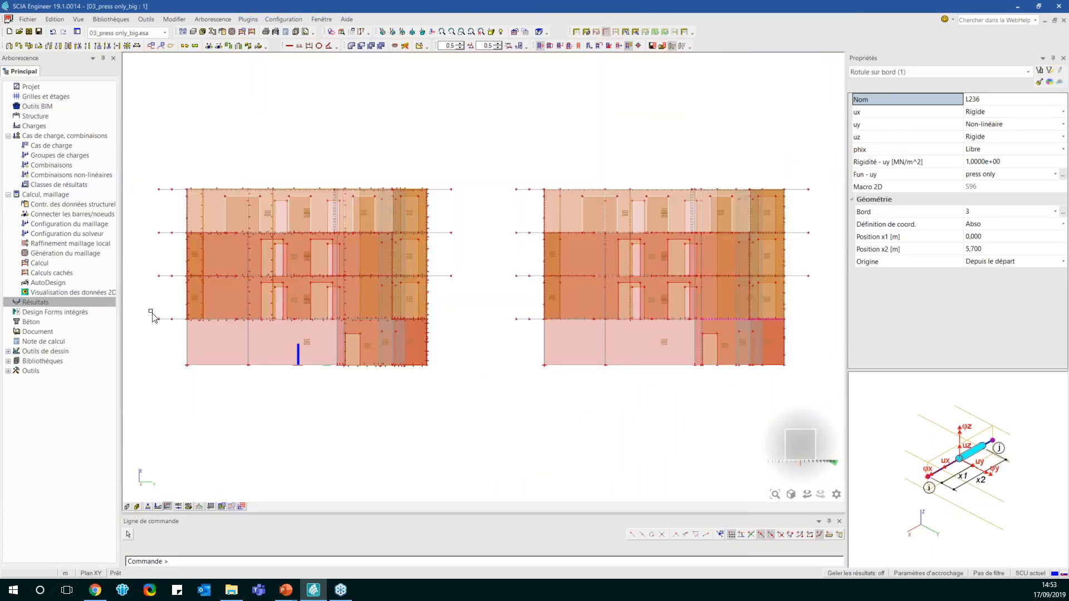
# In 03_press only_big, select the slabs above the ground floor in both buildings and view their NC1 U_total displacement from an oblique angle
pyautogui.moveTo(150, 312); pyautogui.dragTo(789, 326)
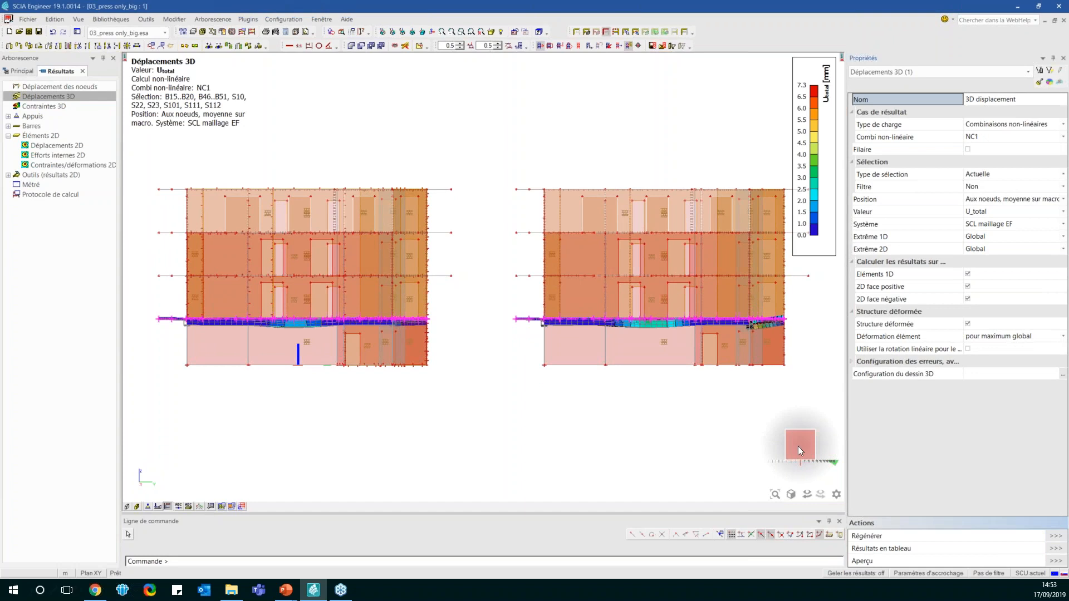
pyautogui.moveTo(797, 462)
pyautogui.mouseDown()
pyautogui.moveTo(797, 471)
pyautogui.moveTo(803, 439)
pyautogui.moveTo(793, 449)
pyautogui.mouseUp()
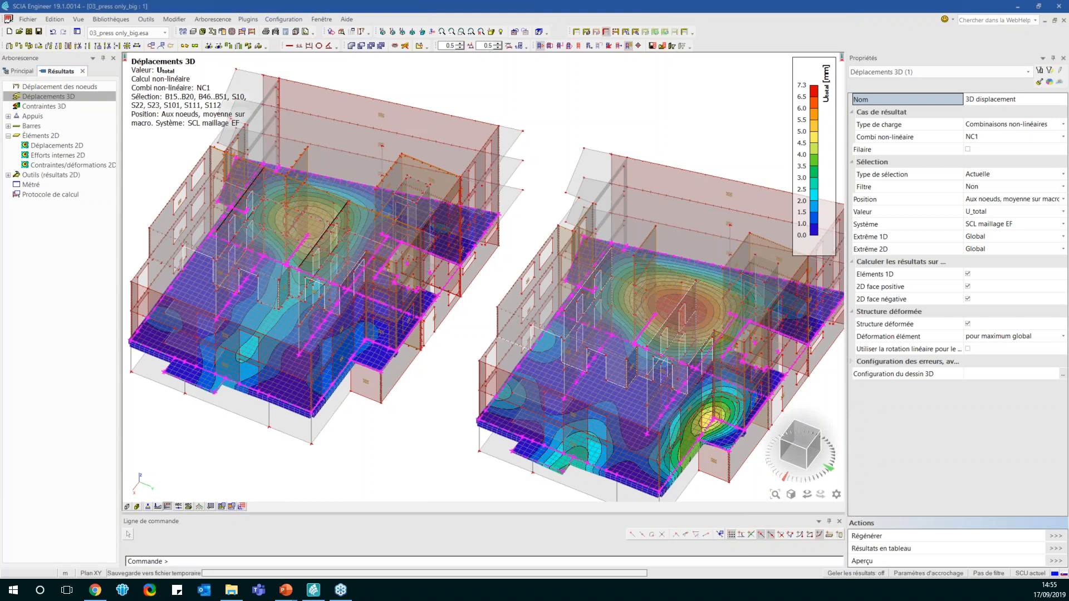
# Switch to the 05_Integration member project and examine the integration members around the core walls, closing in on the circular one
pyautogui.click(138, 37)
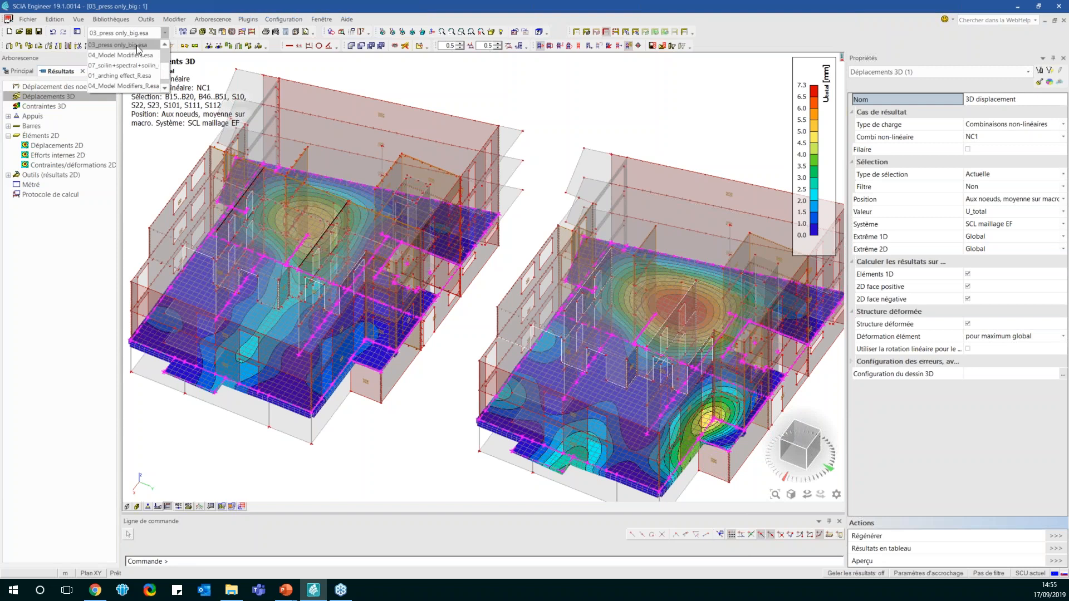
pyautogui.scroll(-2, 136, 58)
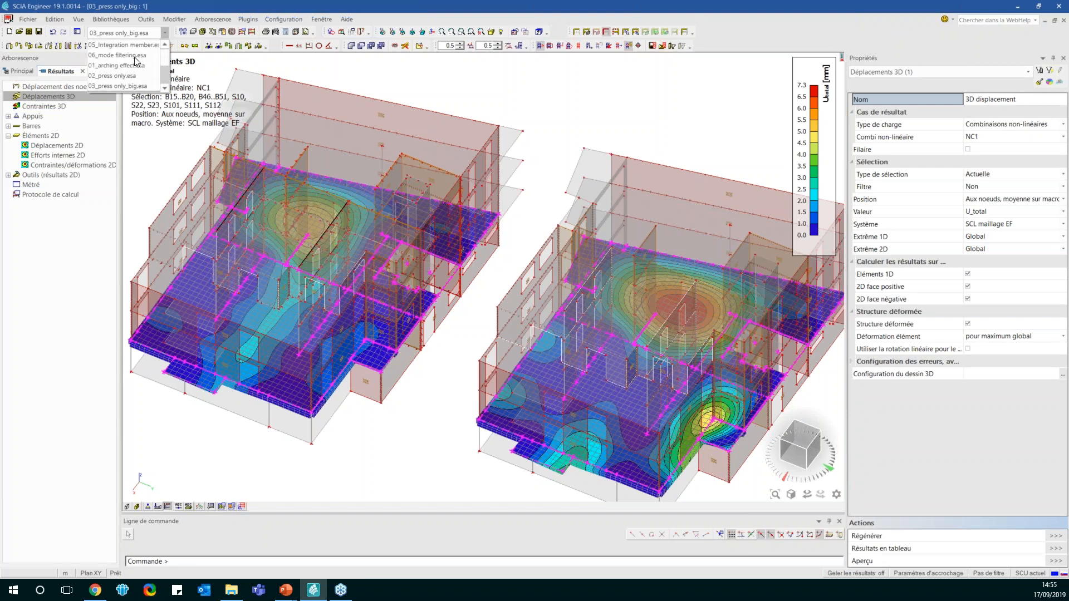
pyautogui.click(136, 46)
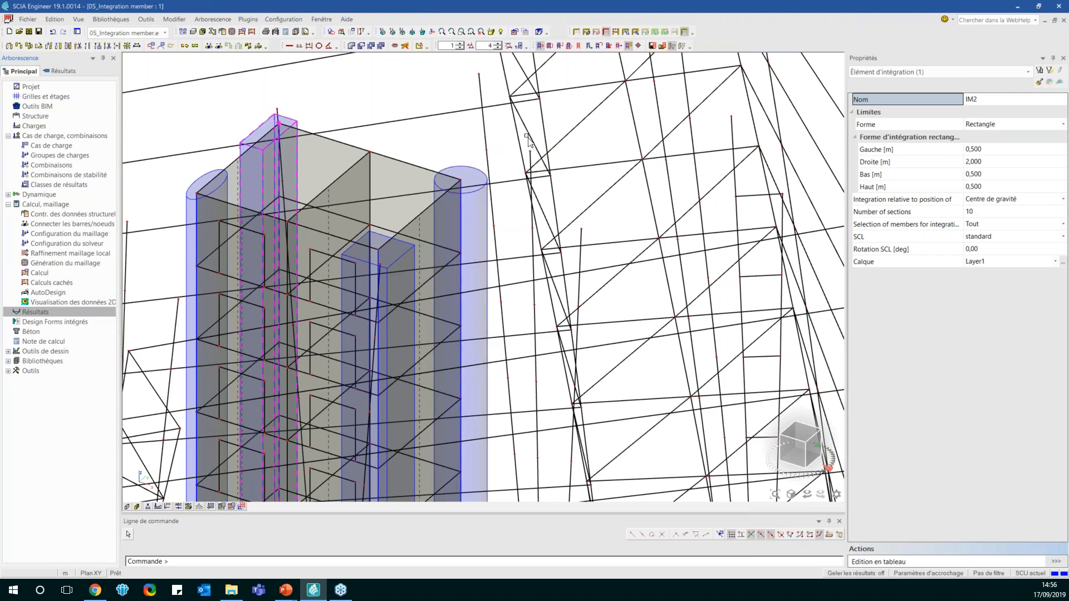
pyautogui.keyDown('ctrl'); pyautogui.keyDown('shift'); pyautogui.moveTo(444, 143); pyautogui.dragTo(688, 390, button='right'); pyautogui.keyUp('shift'); pyautogui.keyUp('ctrl')
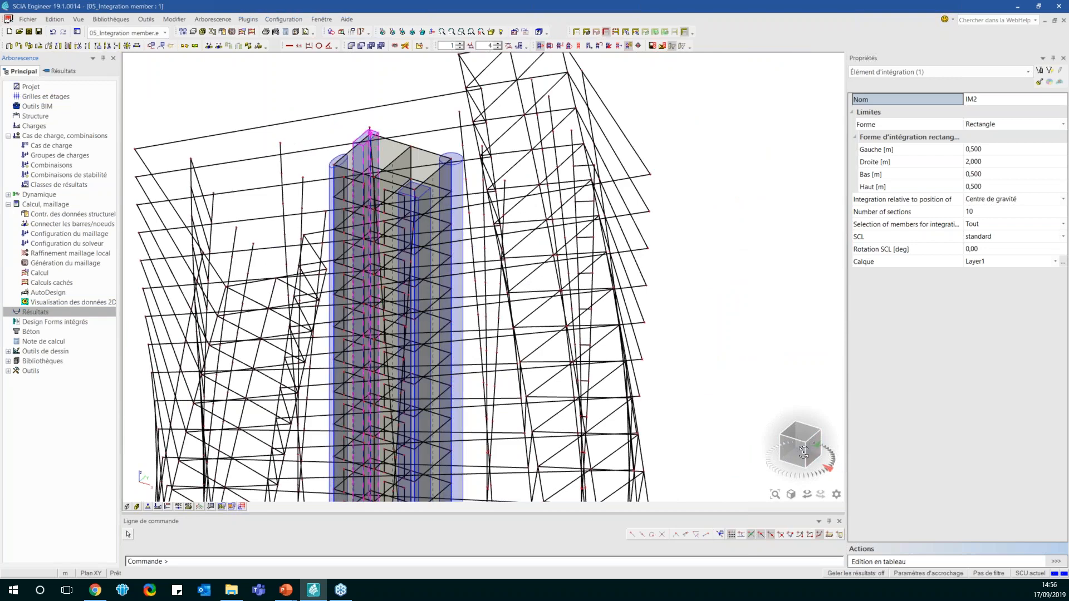
pyautogui.moveTo(803, 452); pyautogui.dragTo(802, 461)
pyautogui.scroll(6, 453, 256)
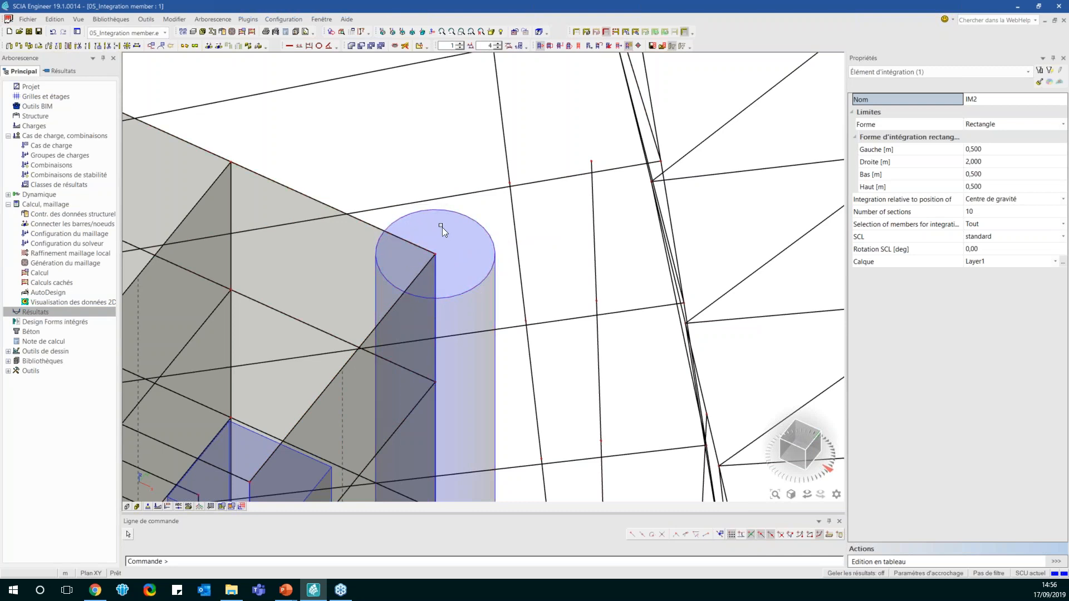
pyautogui.scroll(3, 437, 245)
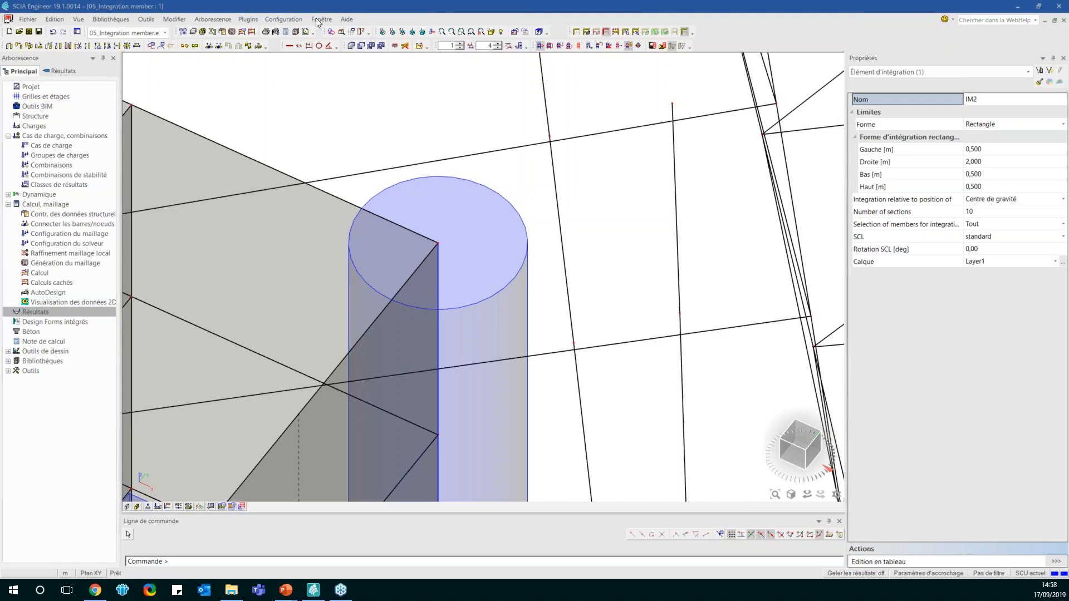
# Switch to the 06_mode filtering project and return from its 3D displacement results to the main project tree
pyautogui.click(158, 35)
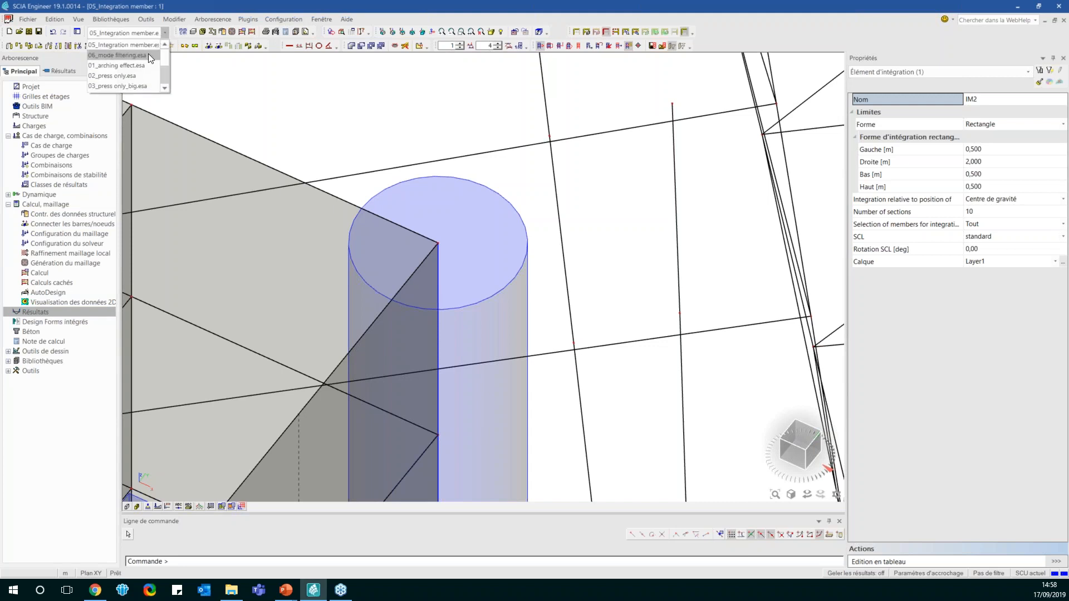
pyautogui.click(145, 53)
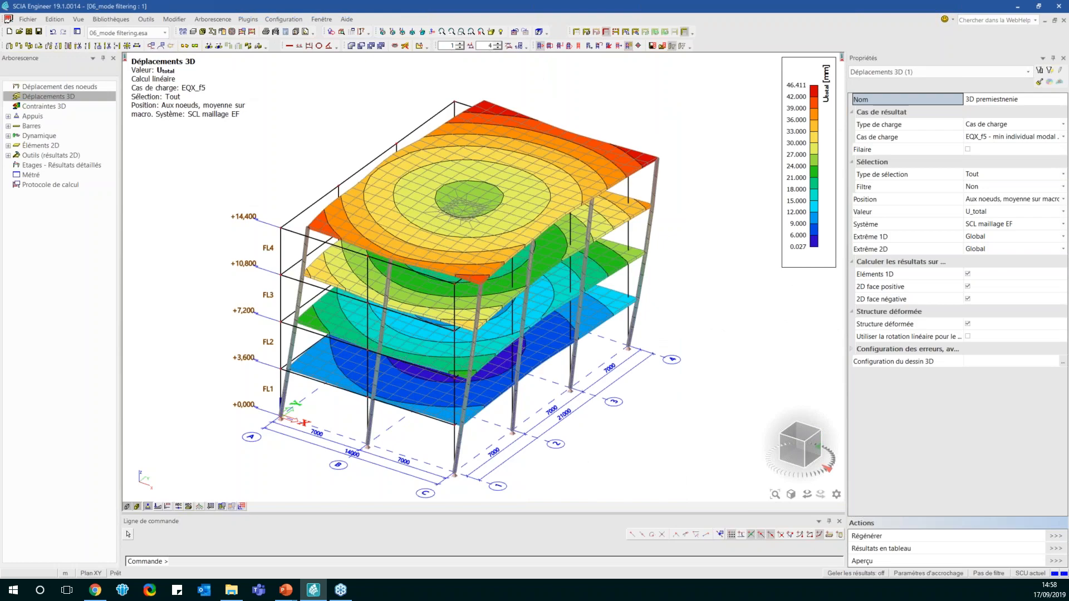
pyautogui.click(21, 71)
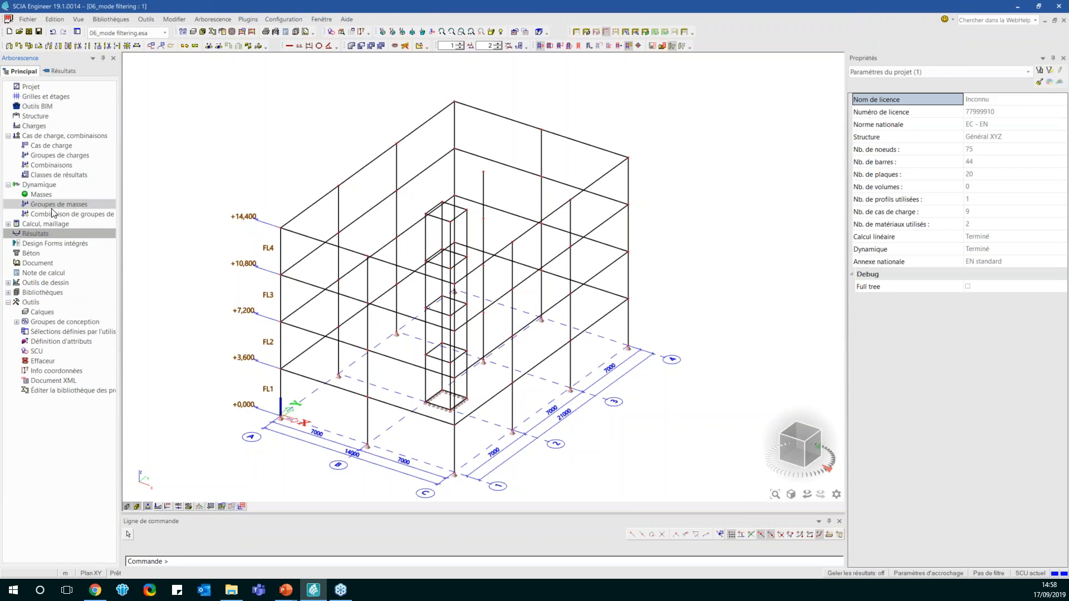
# Open the linear calculation protocol and examine the modal tables of the dynamic load cases down to EQX_t90 and EQY_t90
pyautogui.doubleClick(45, 236)
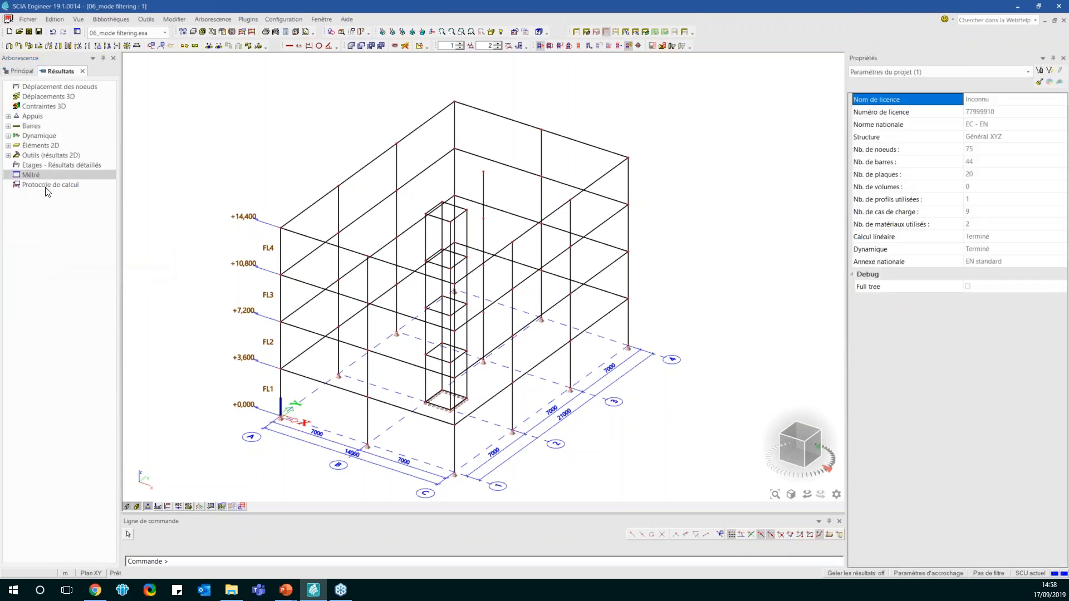
pyautogui.click(50, 184)
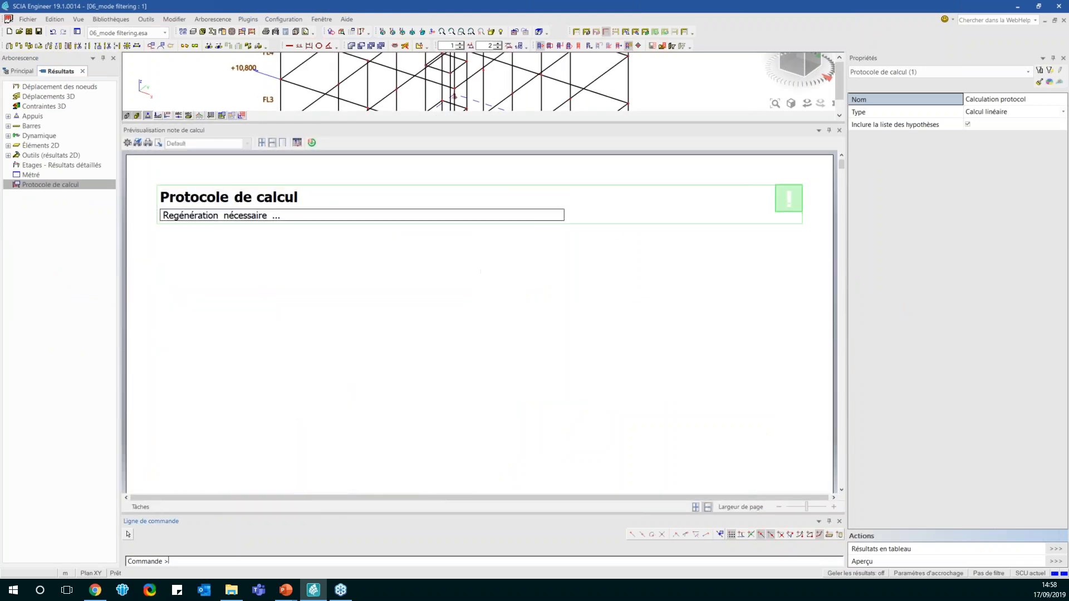
pyautogui.scroll(-6, 508, 233)
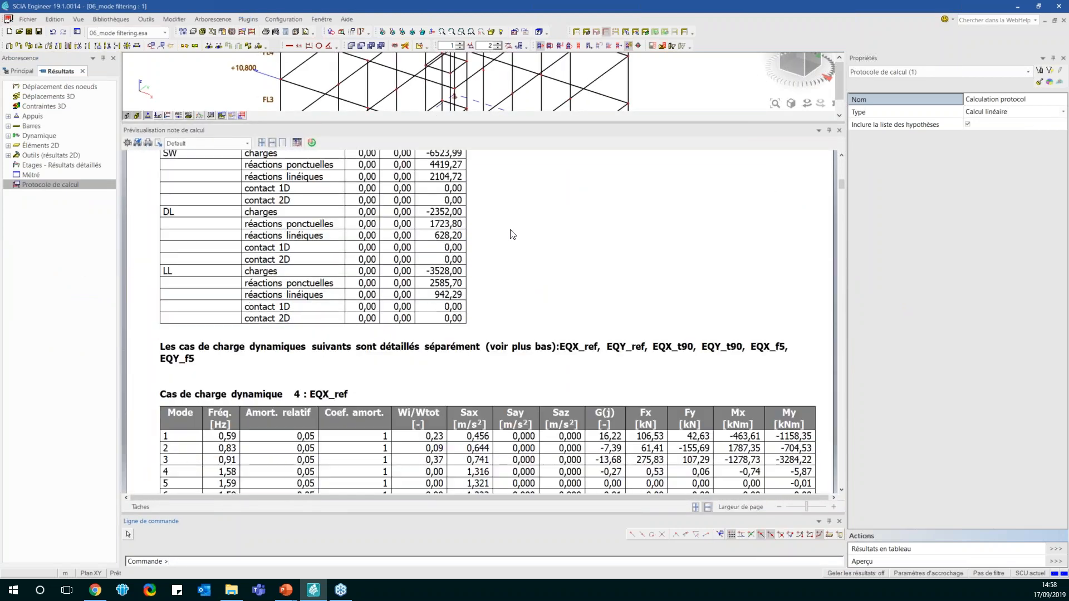
pyautogui.scroll(-6, 507, 243)
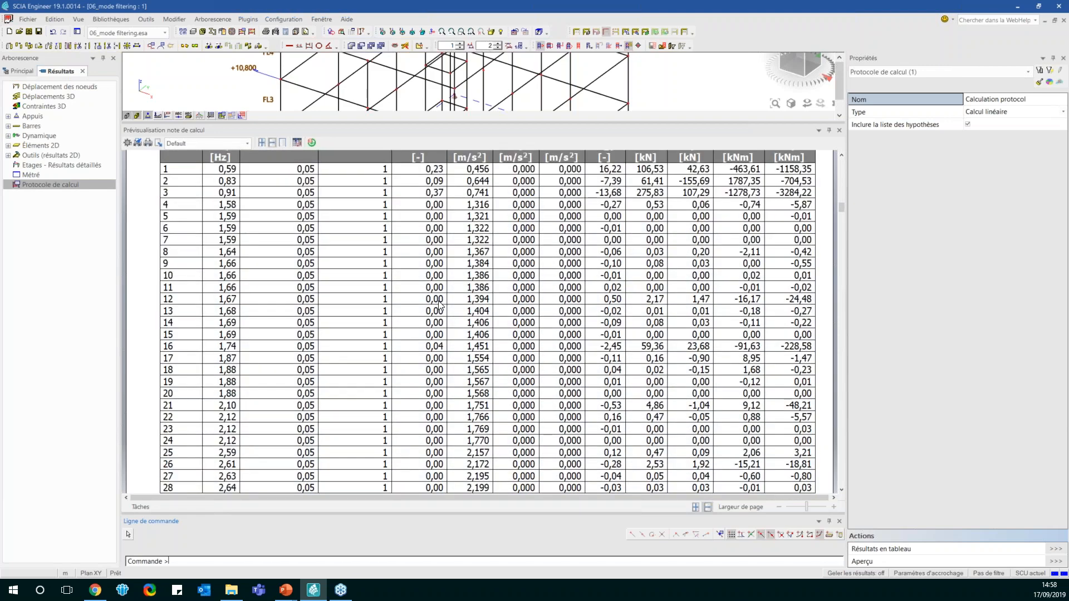
pyautogui.scroll(-15, 439, 305)
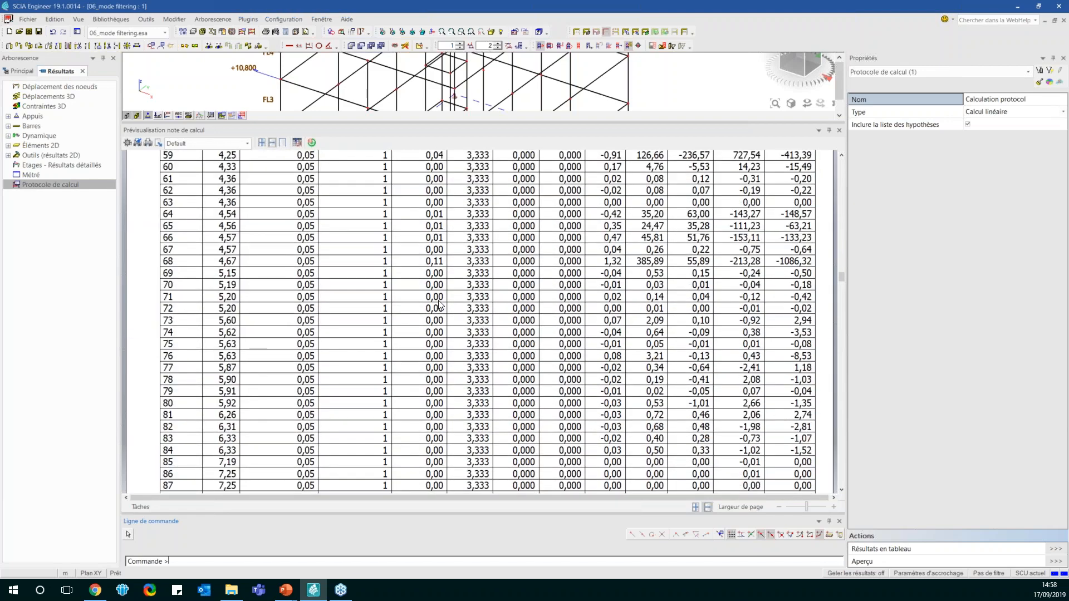
pyautogui.scroll(-20, 439, 305)
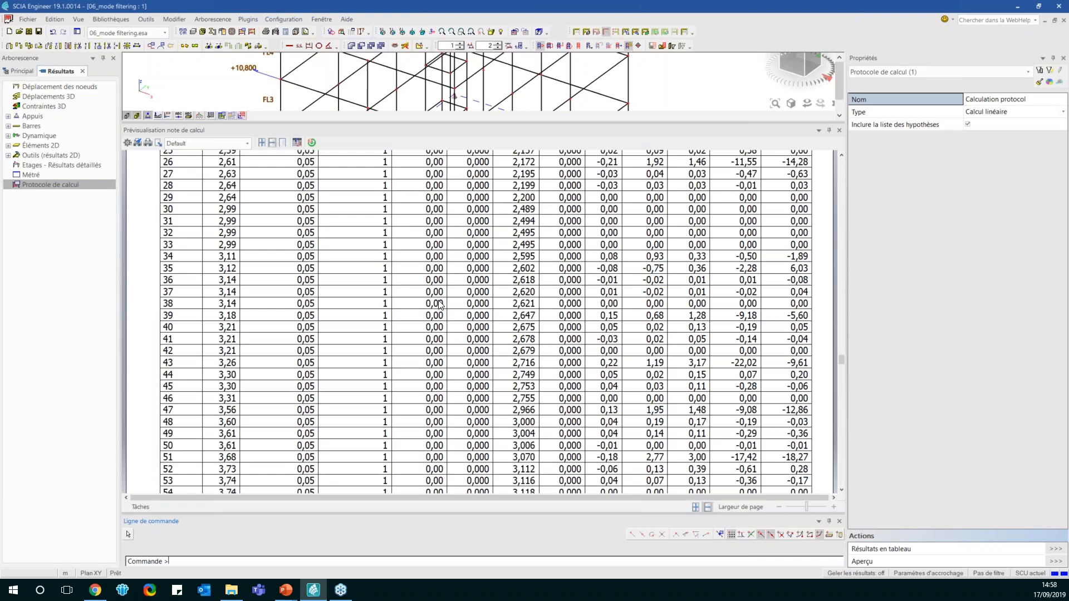
pyautogui.scroll(-15, 439, 303)
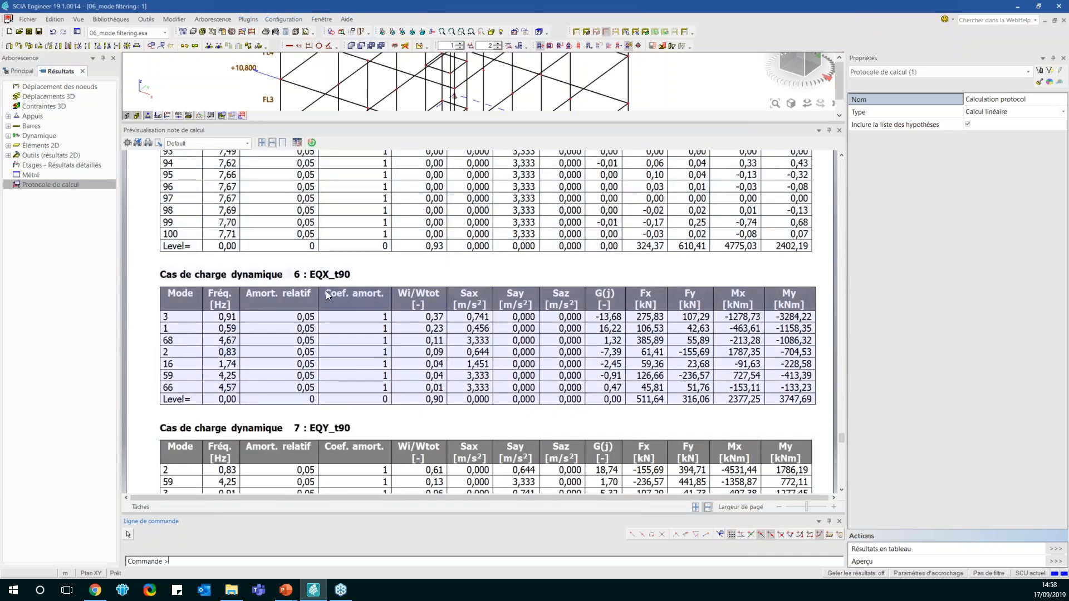
pyautogui.scroll(-3, 326, 291)
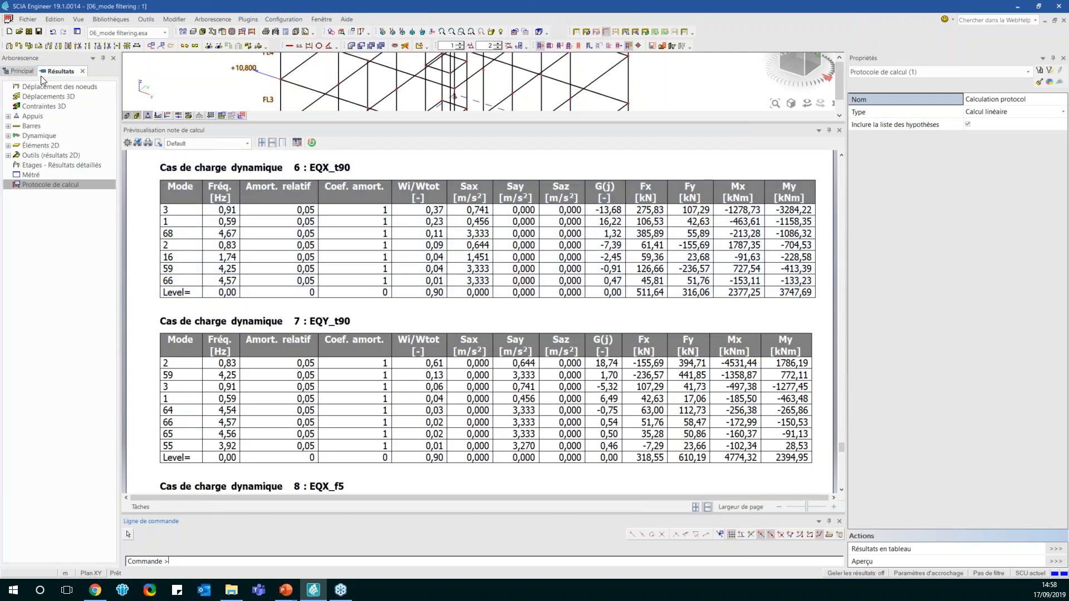
pyautogui.click(82, 72)
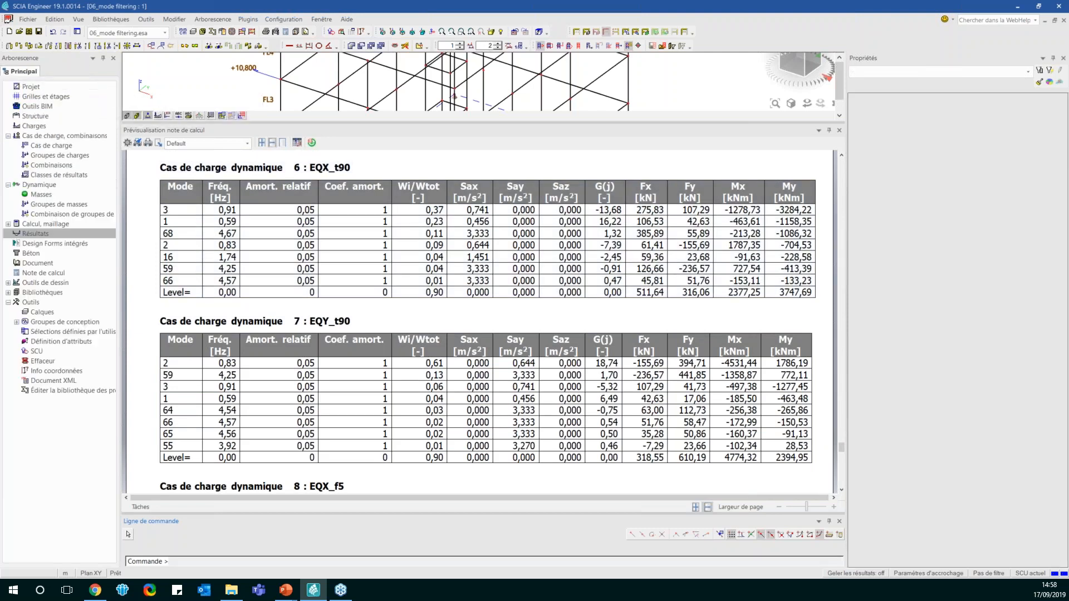
# Examine the mode filtering and modal superposition settings of load case EQY_f5, and close the load cases and the report preview
pyautogui.doubleClick(40, 147)
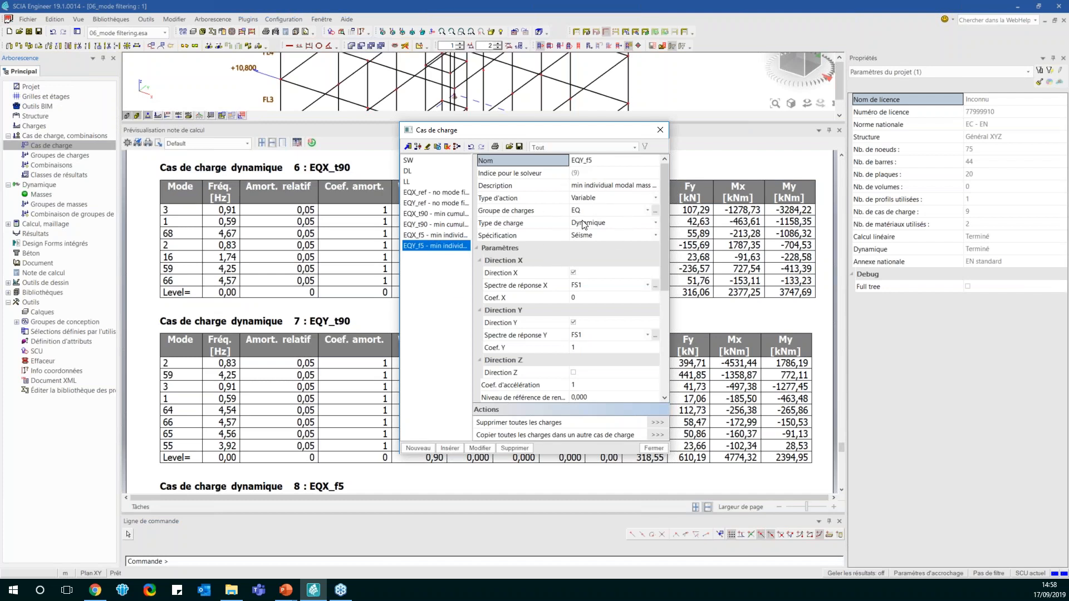
pyautogui.moveTo(663, 195); pyautogui.dragTo(664, 303)
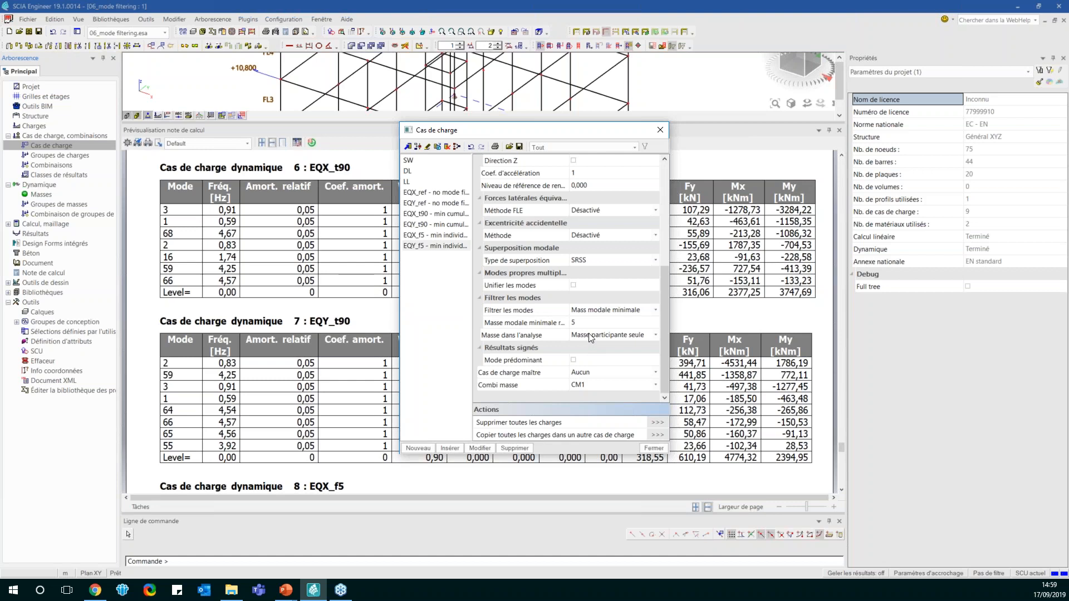
pyautogui.scroll(1, 590, 339)
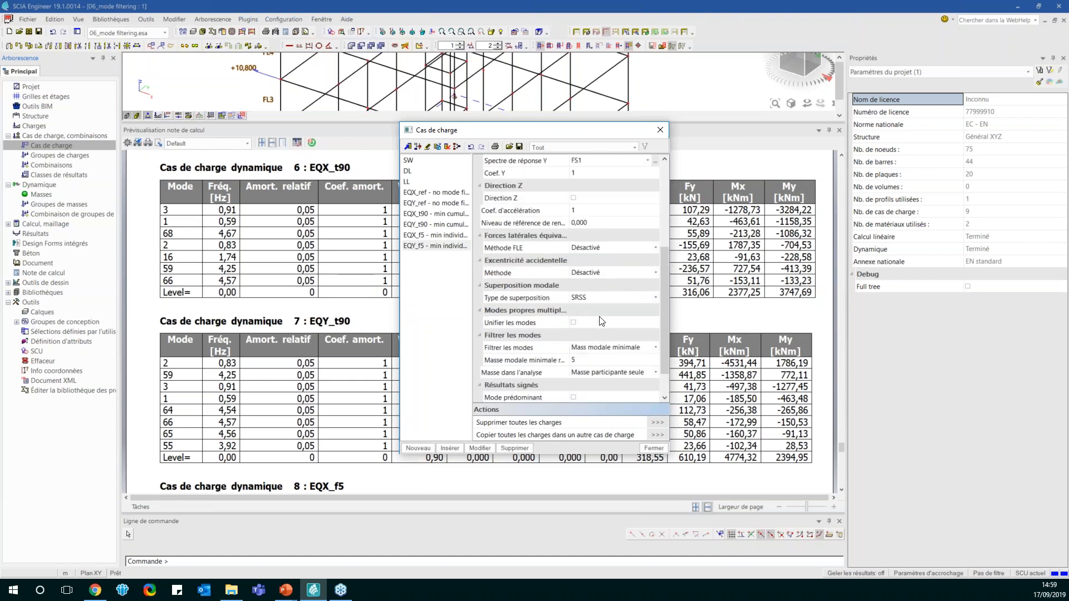
pyautogui.scroll(1, 600, 319)
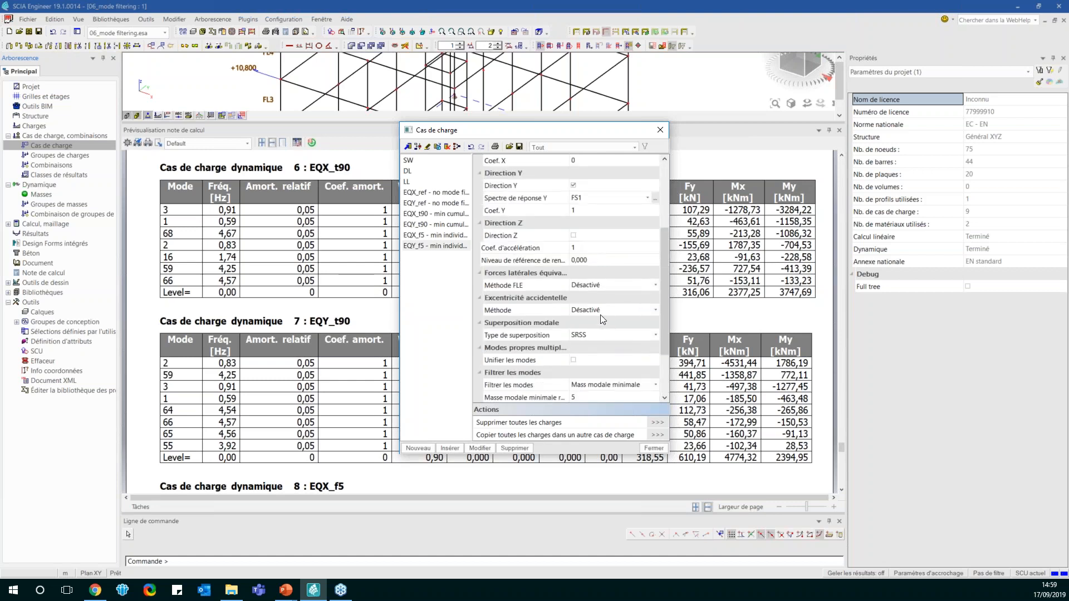
pyautogui.scroll(-1, 600, 319)
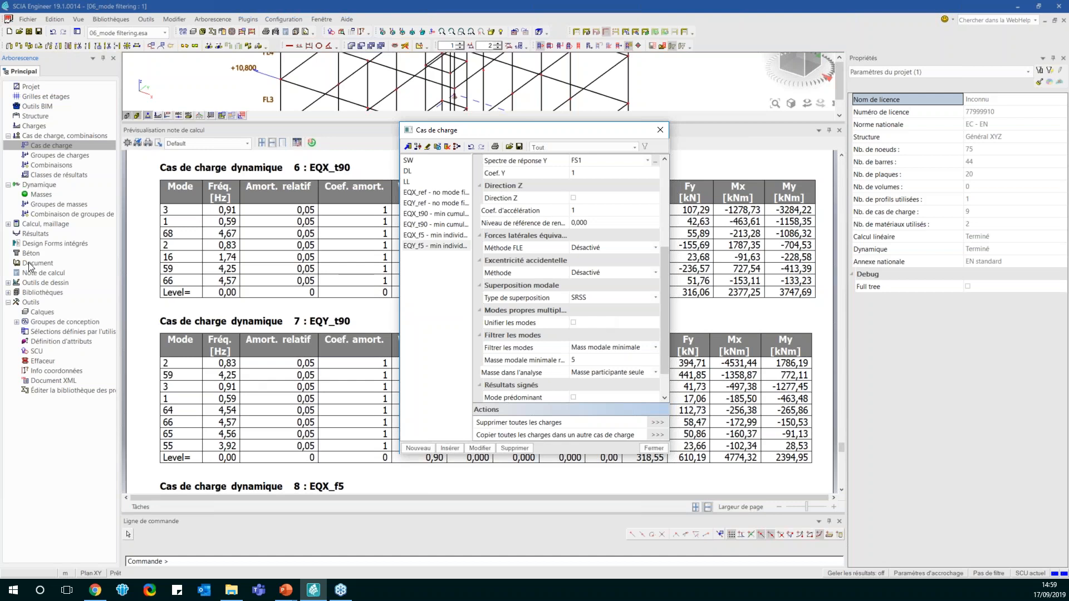
pyautogui.click(656, 132)
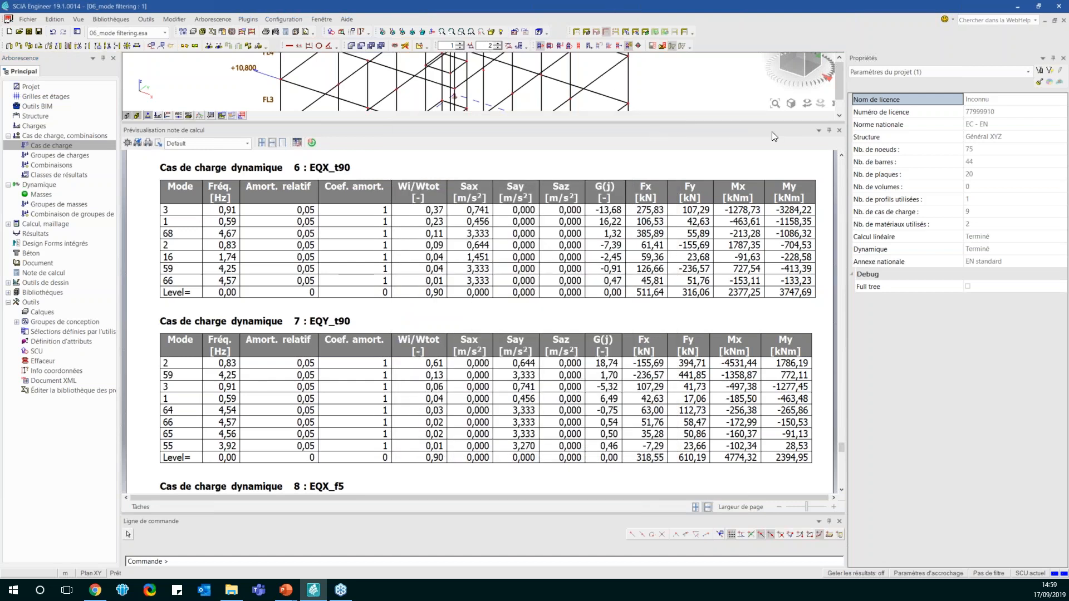
pyautogui.click(839, 130)
# Switch to the 01_arching effect project and on to the 01_arching effect_R project
pyautogui.click(132, 34)
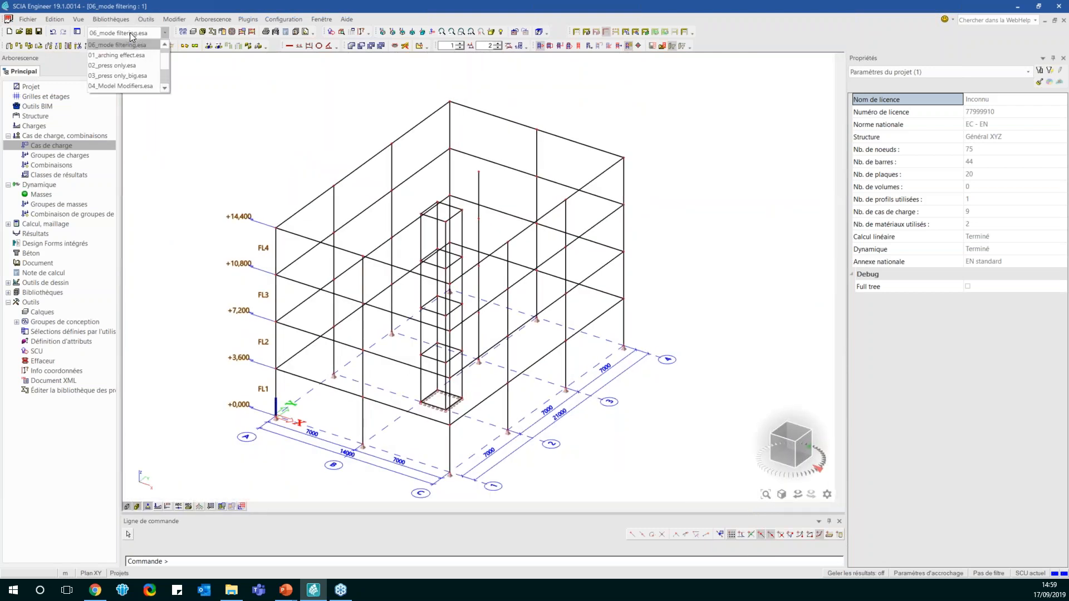
pyautogui.scroll(1, 140, 76)
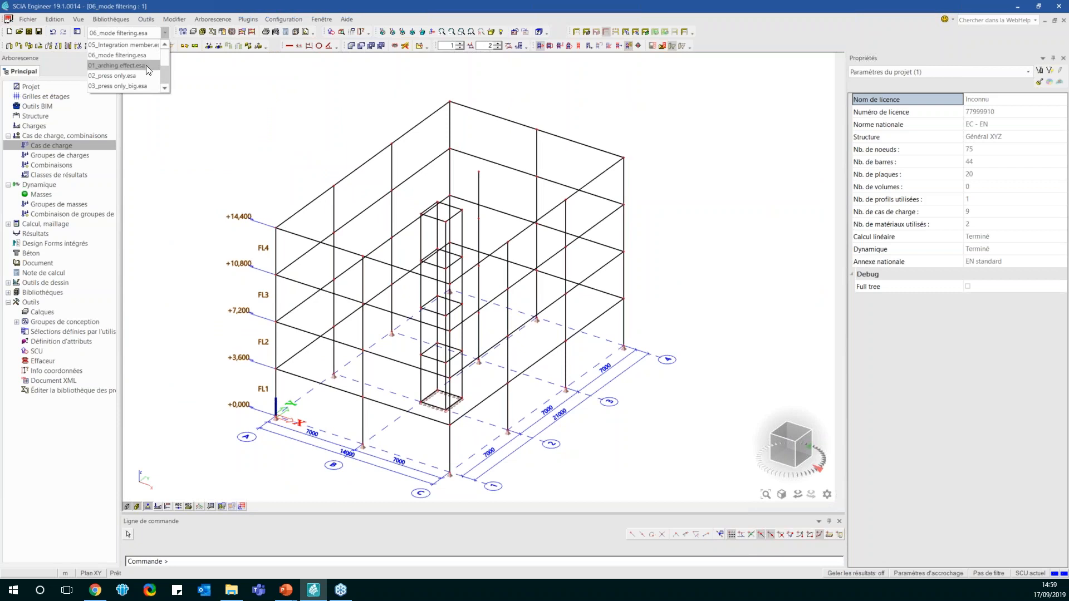
pyautogui.click(149, 67)
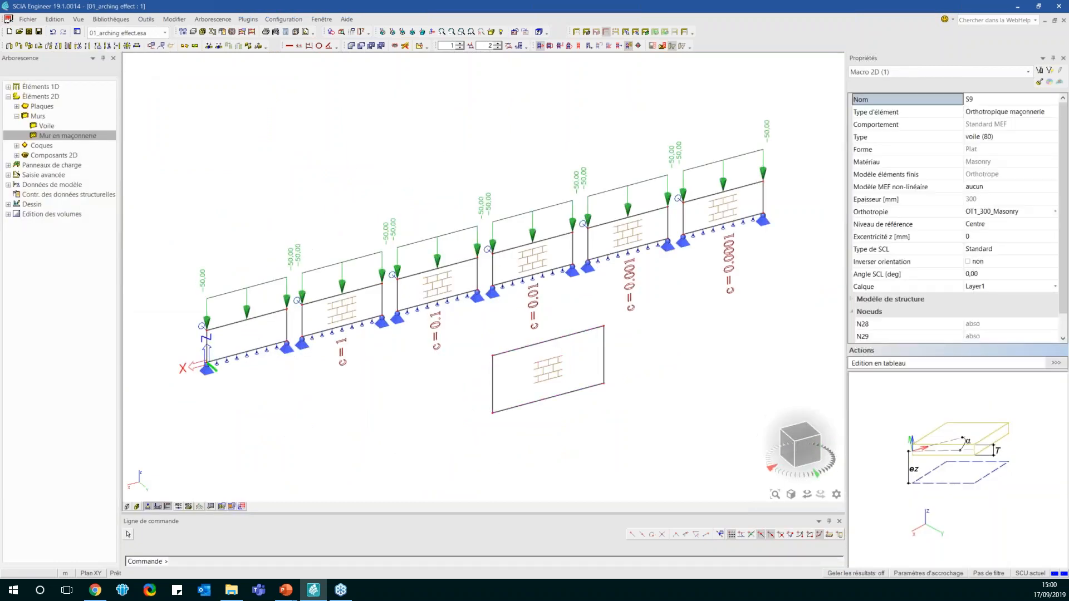
pyautogui.click(162, 34)
pyautogui.scroll(-1, 152, 44)
pyautogui.click(124, 65)
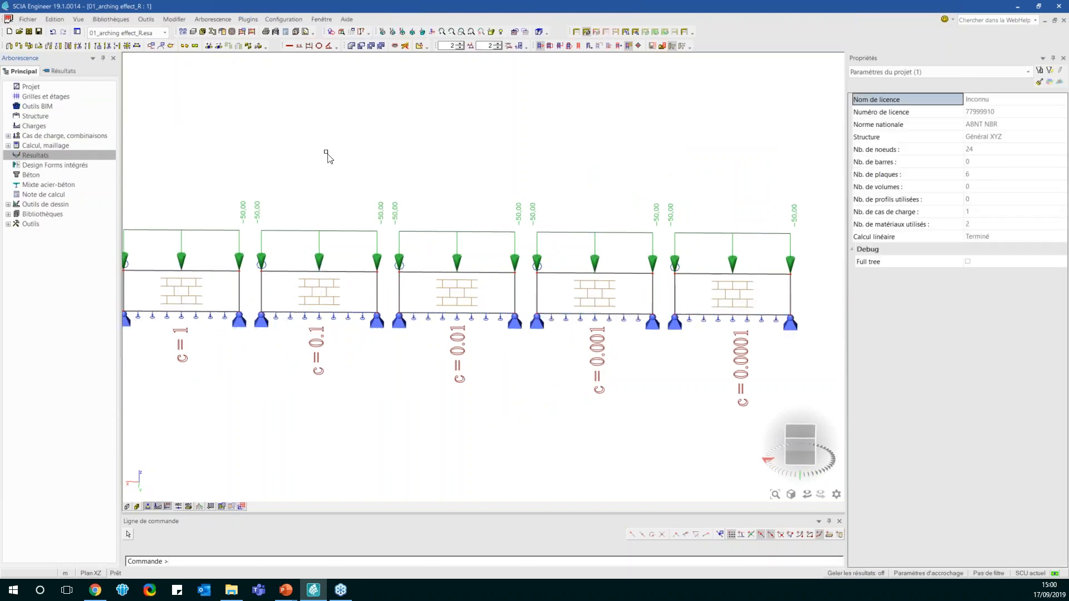
# Display the R_z support reactions of the masonry walls for the ULS-Reg (auto) combination
pyautogui.doubleClick(51, 156)
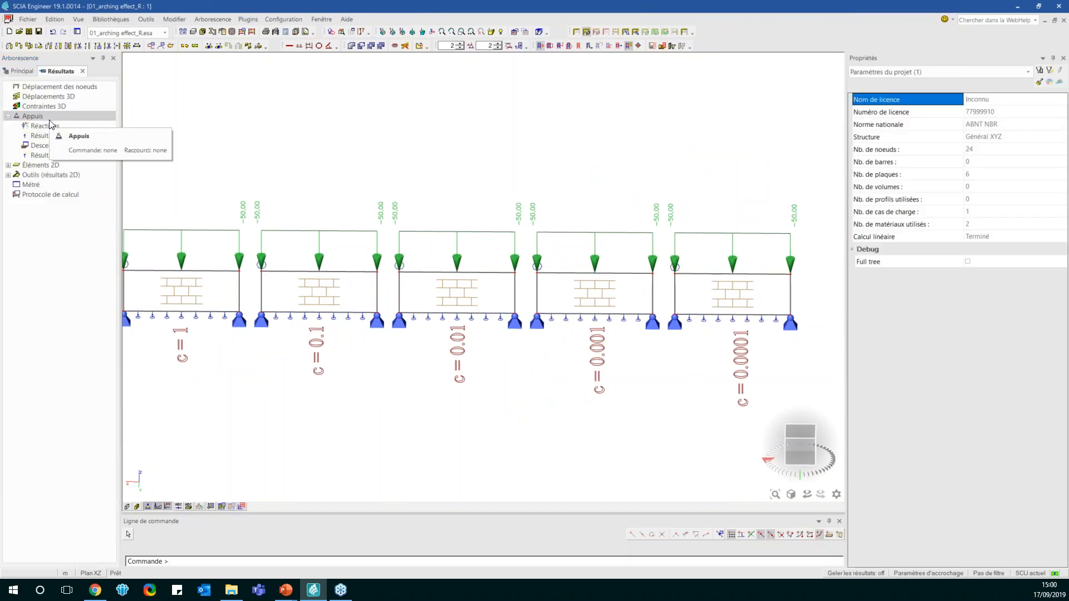
pyautogui.click(44, 126)
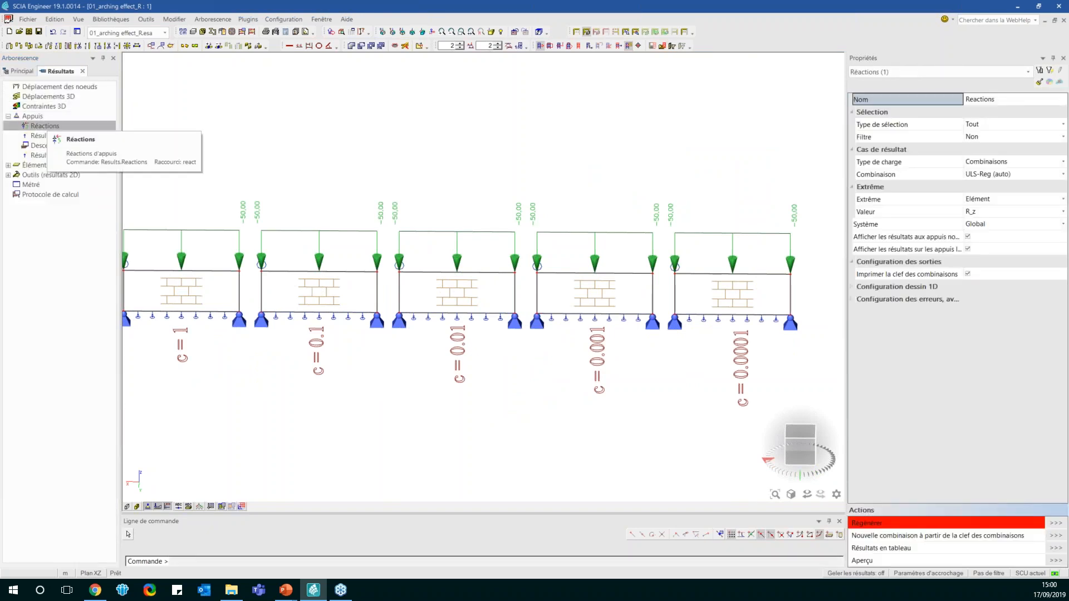
pyautogui.click(1065, 526)
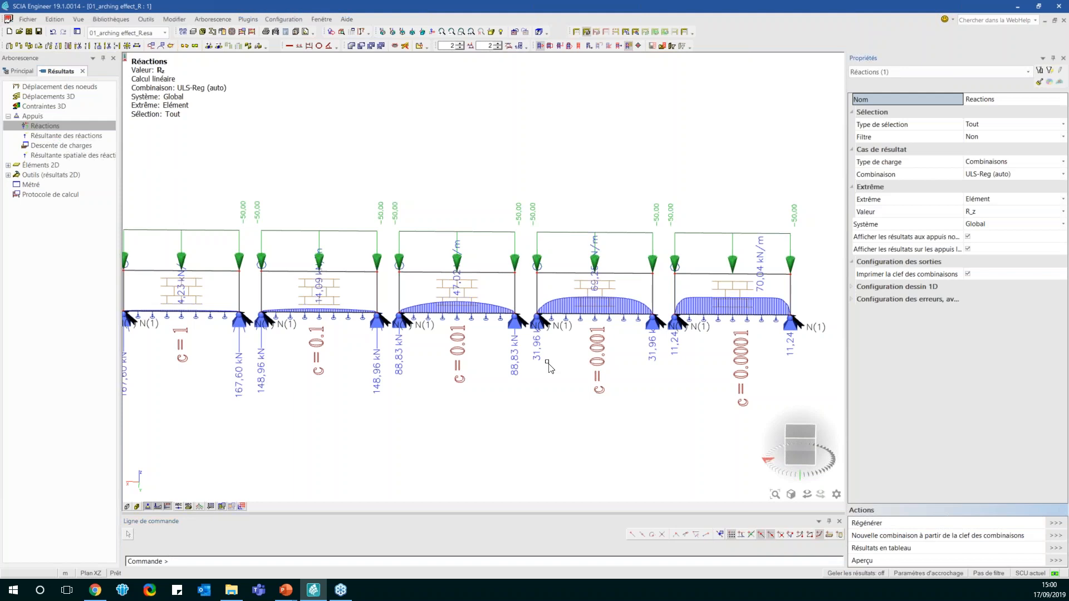
# Set the reactions' load type to Cas de charge with LC1 - Self weight and regenerate the results
pyautogui.click(992, 162)
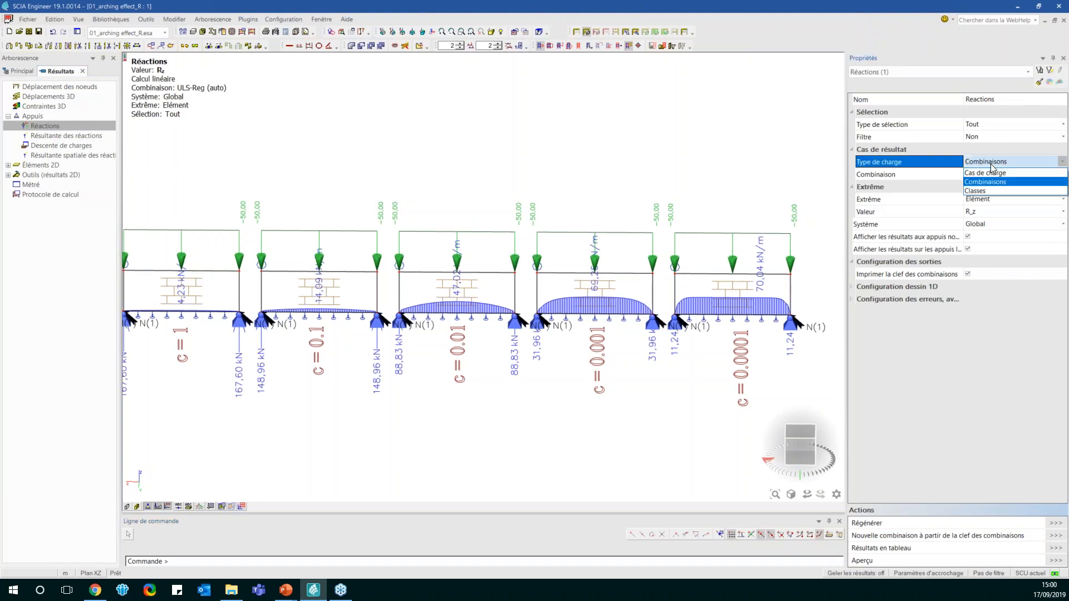
pyautogui.click(987, 173)
pyautogui.click(998, 175)
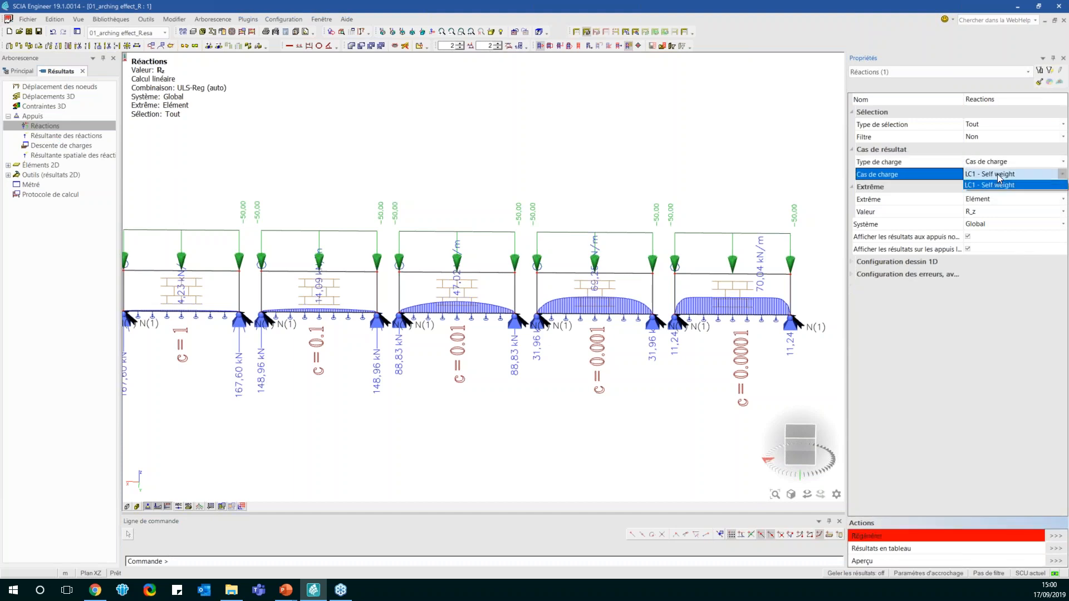
pyautogui.click(1001, 185)
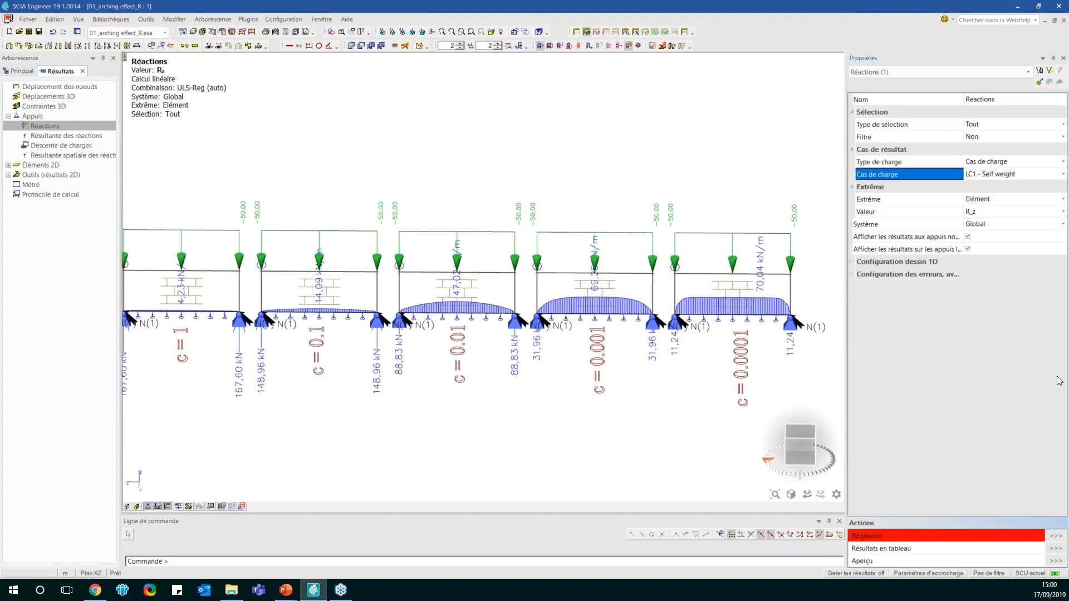
pyautogui.click(1055, 536)
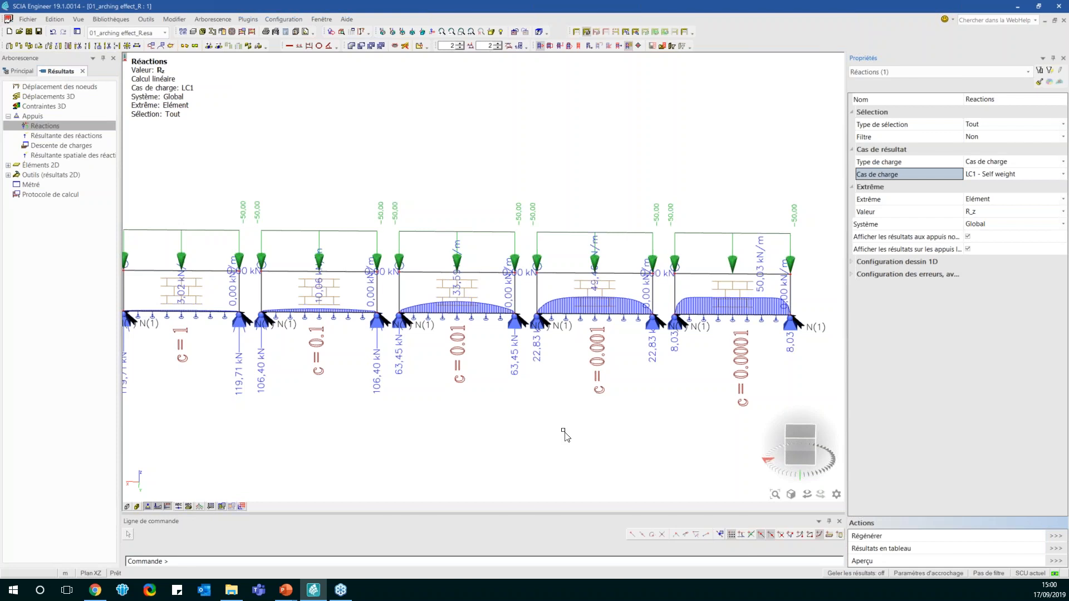
# Dismiss the displayed load case choice and save the 01_arching effect_R project
pyautogui.click(210, 505)
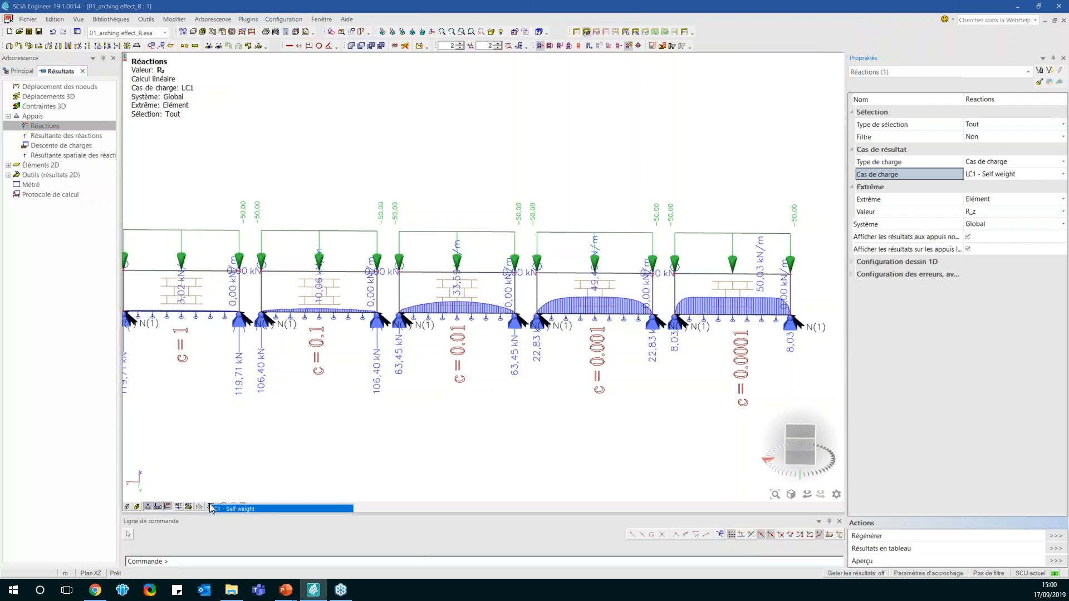
pyautogui.click(285, 435)
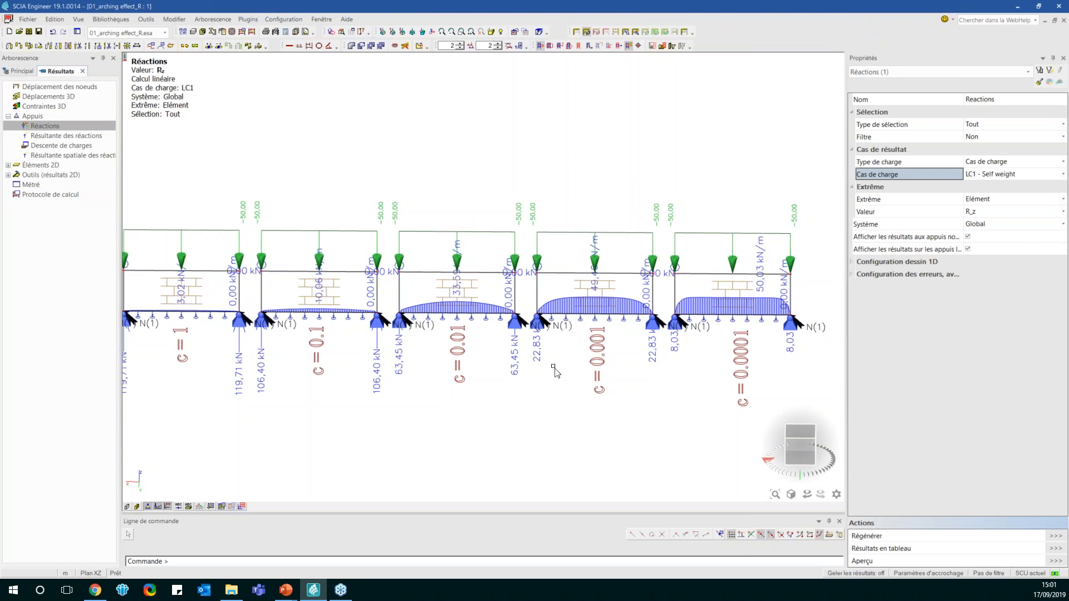
pyautogui.hotkey('ctrl', 's')
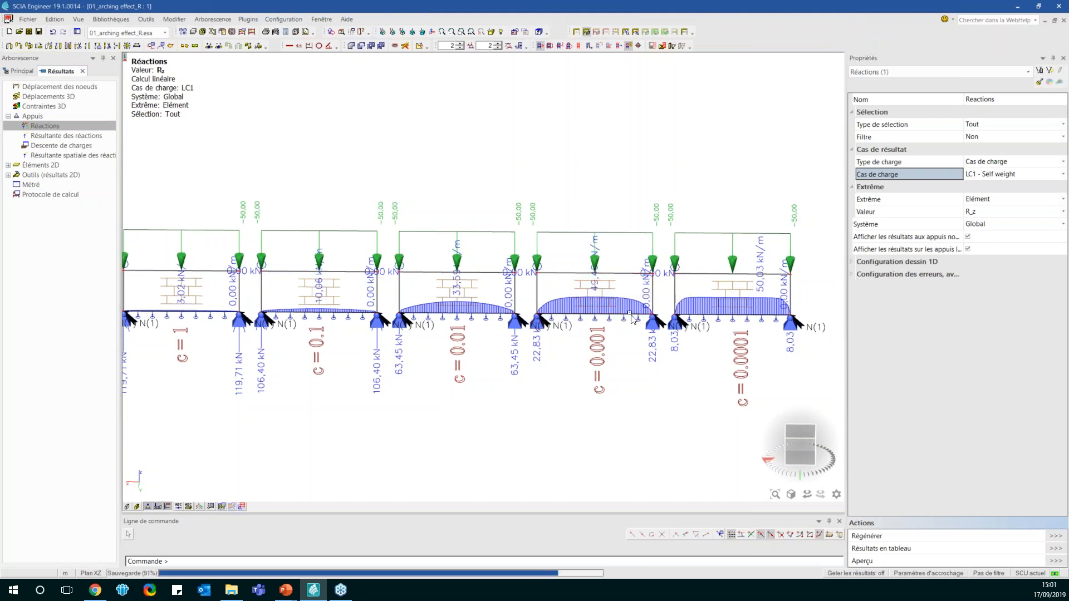